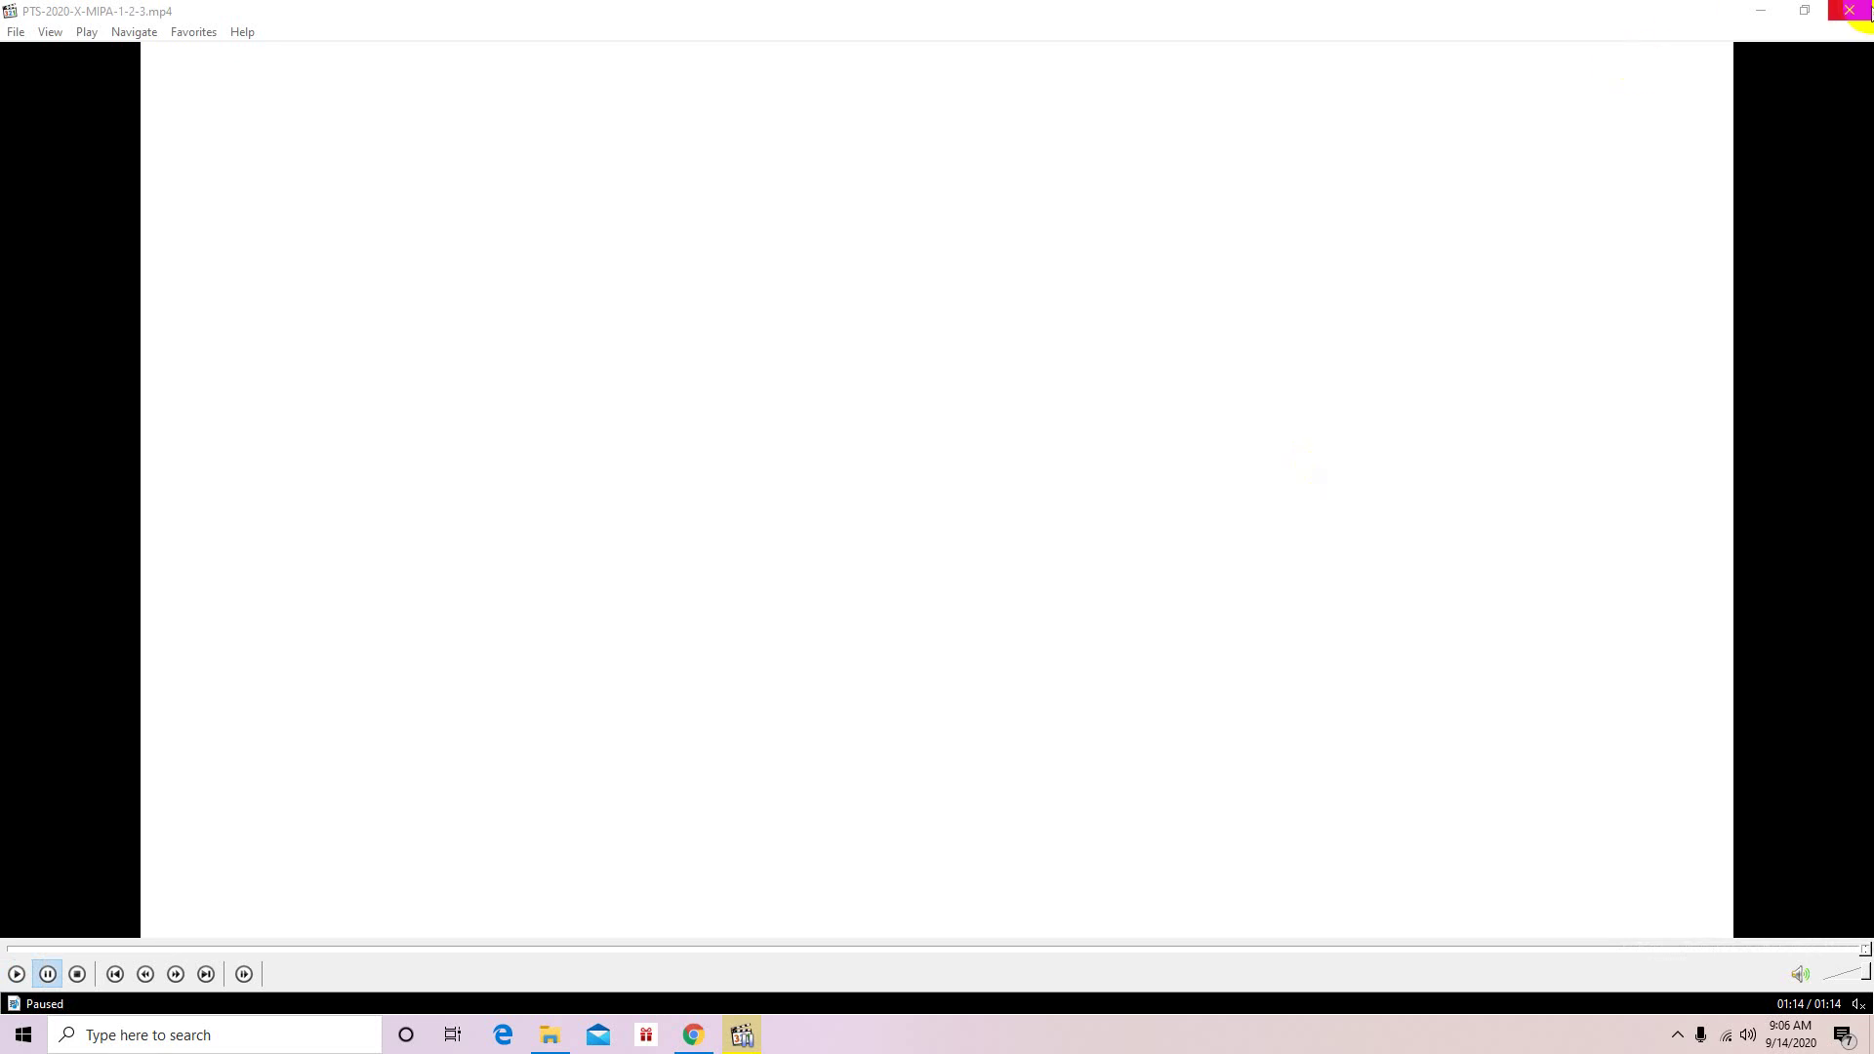
Step: Close the video player and File Explorer, switch to Chrome, and open the Quizizz site in a new tab by searching for quizizz
click(1848, 11)
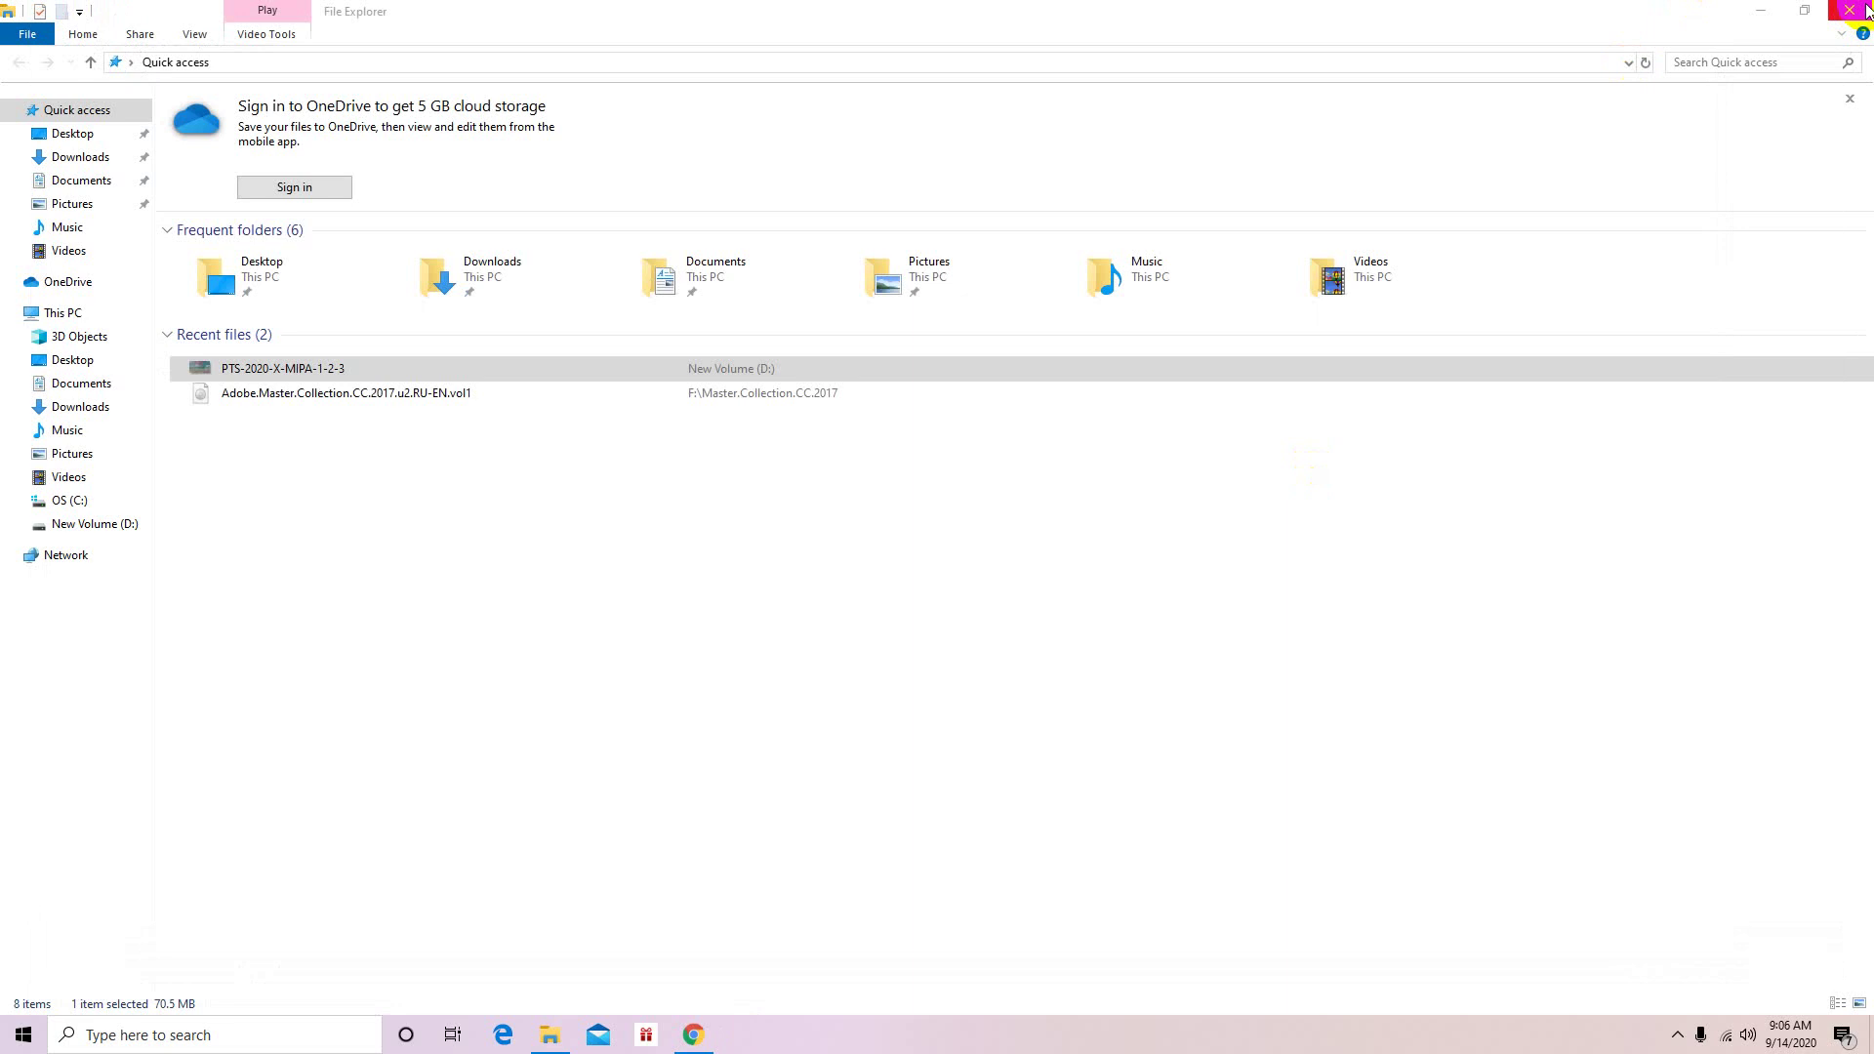
click(1866, 10)
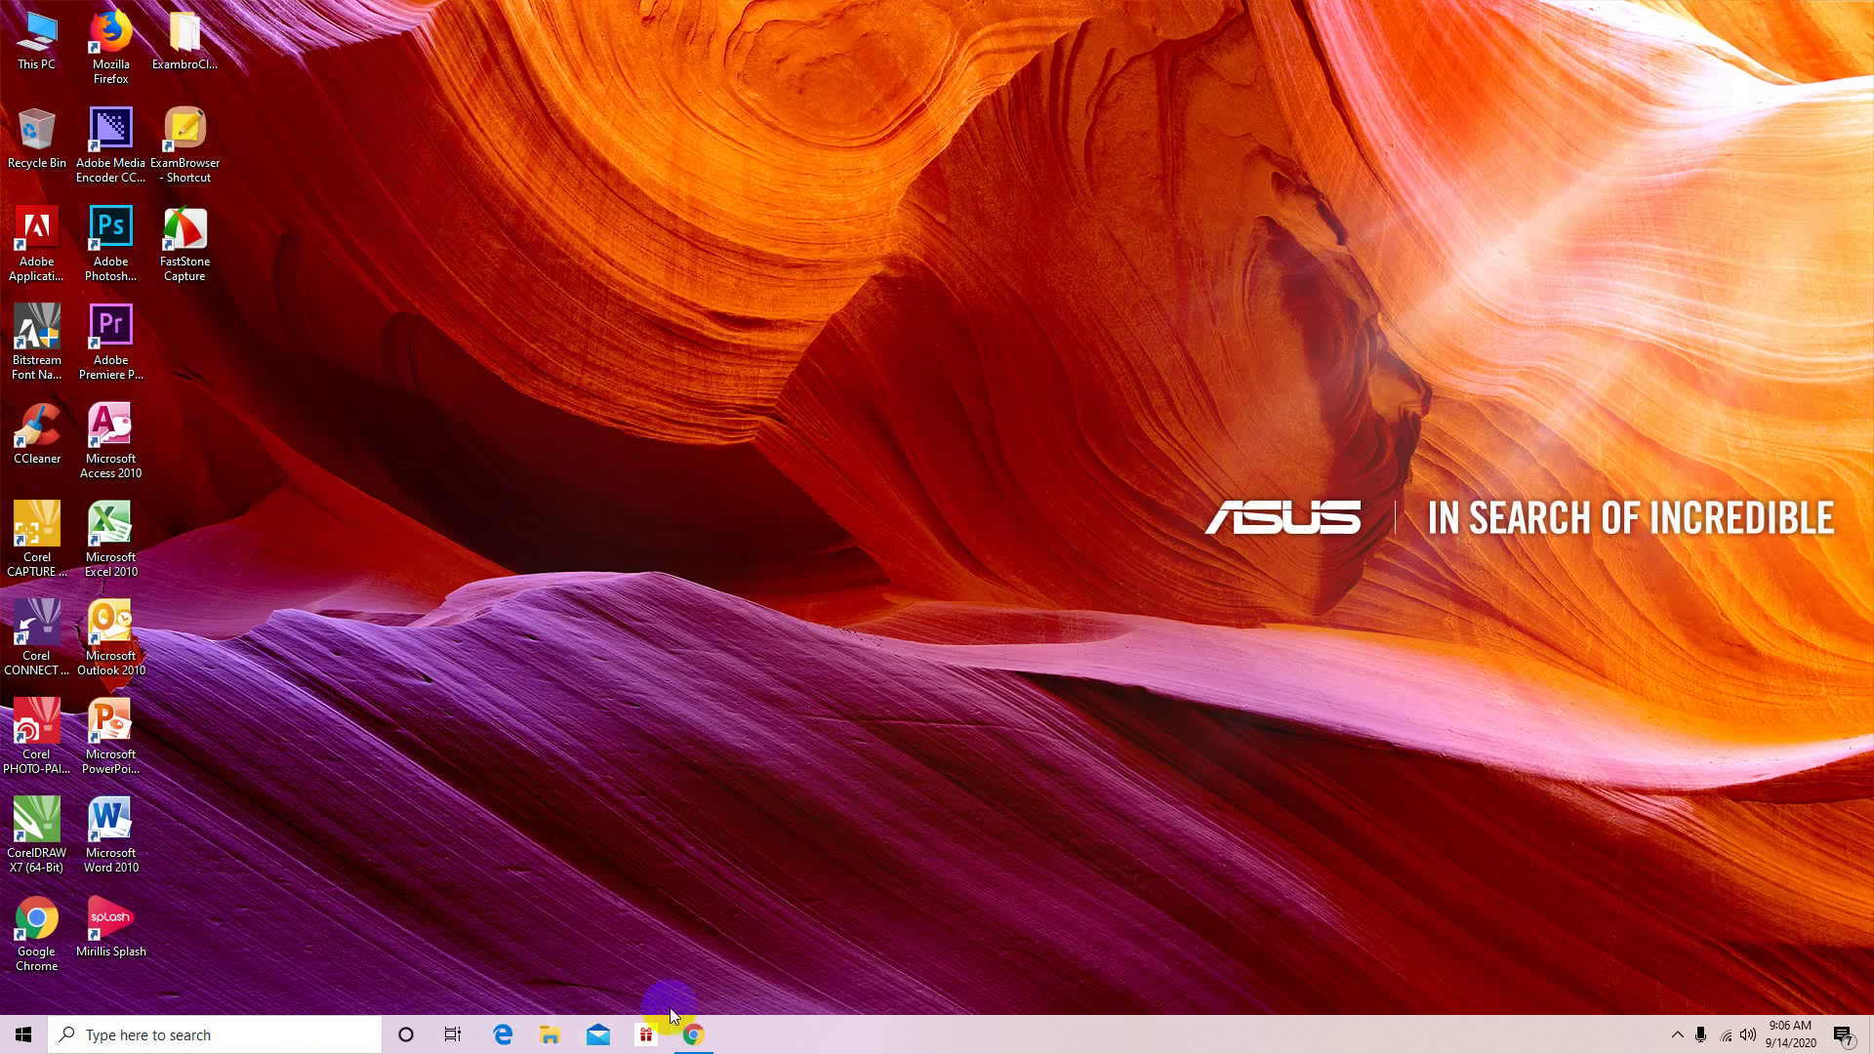
click(693, 1033)
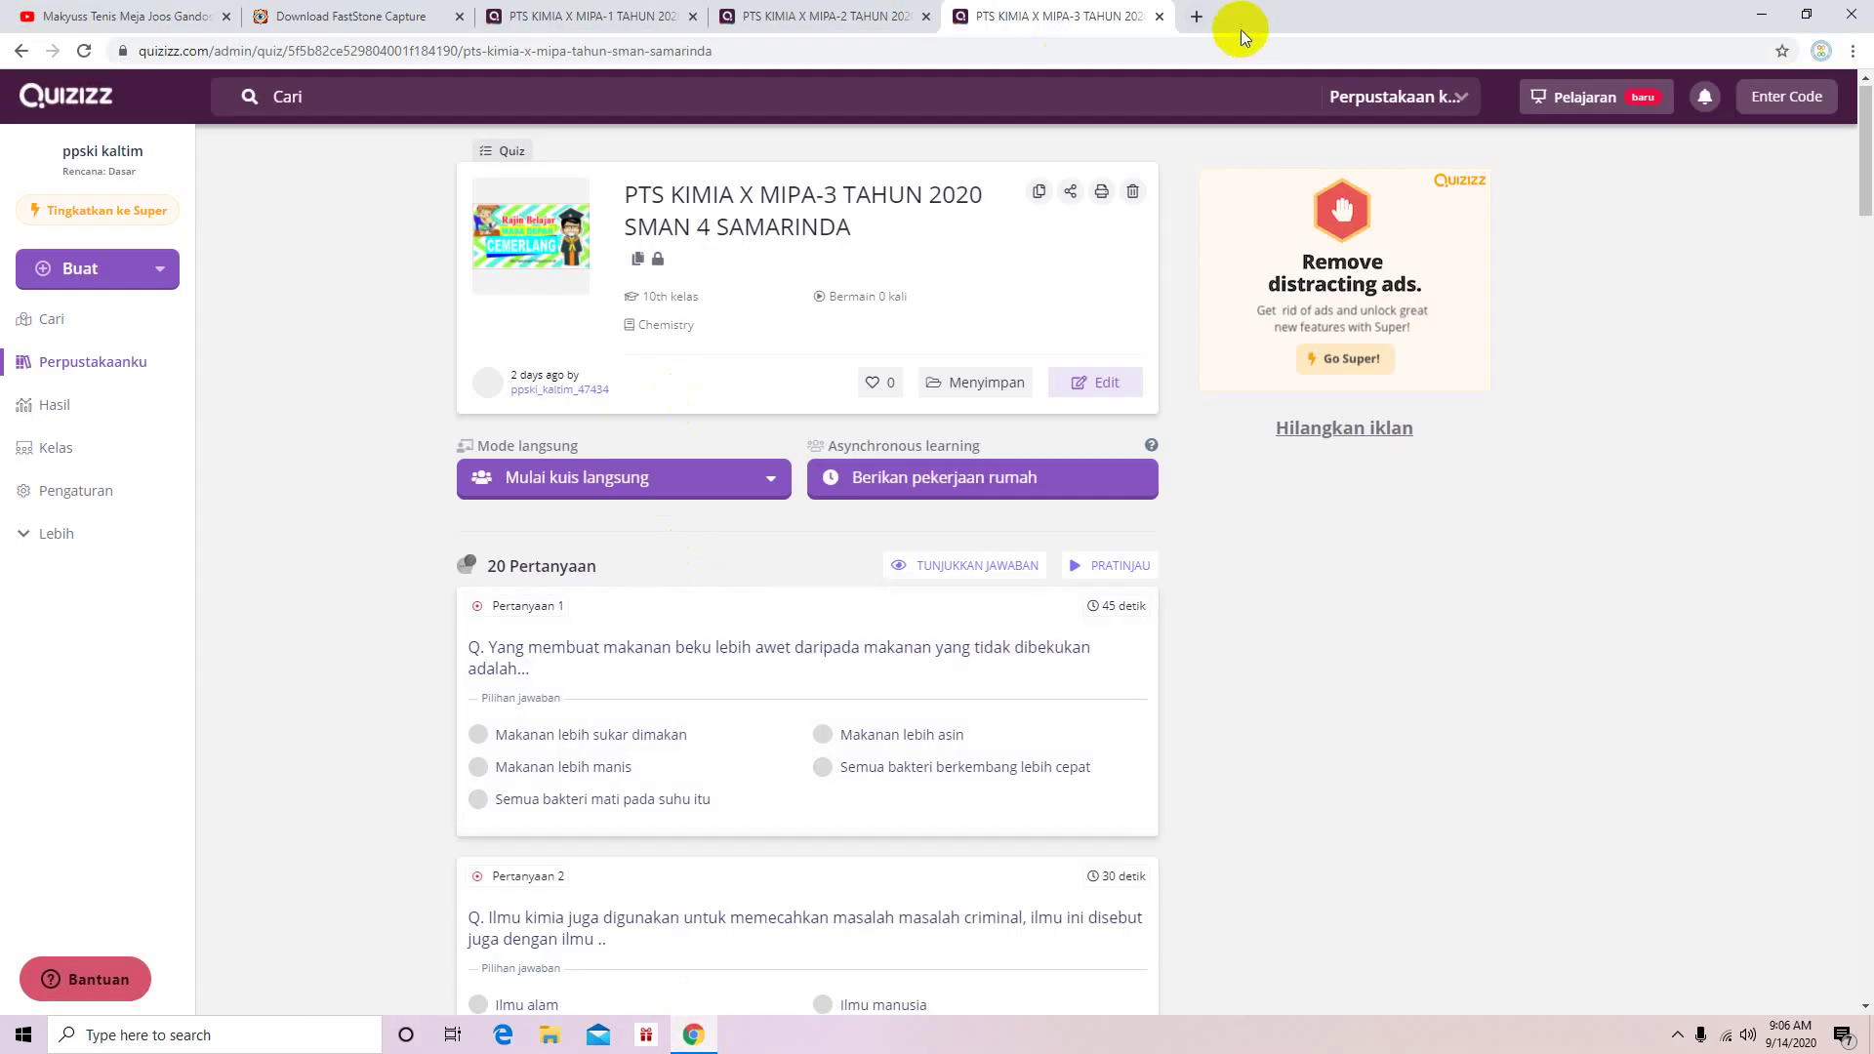
click(1194, 16)
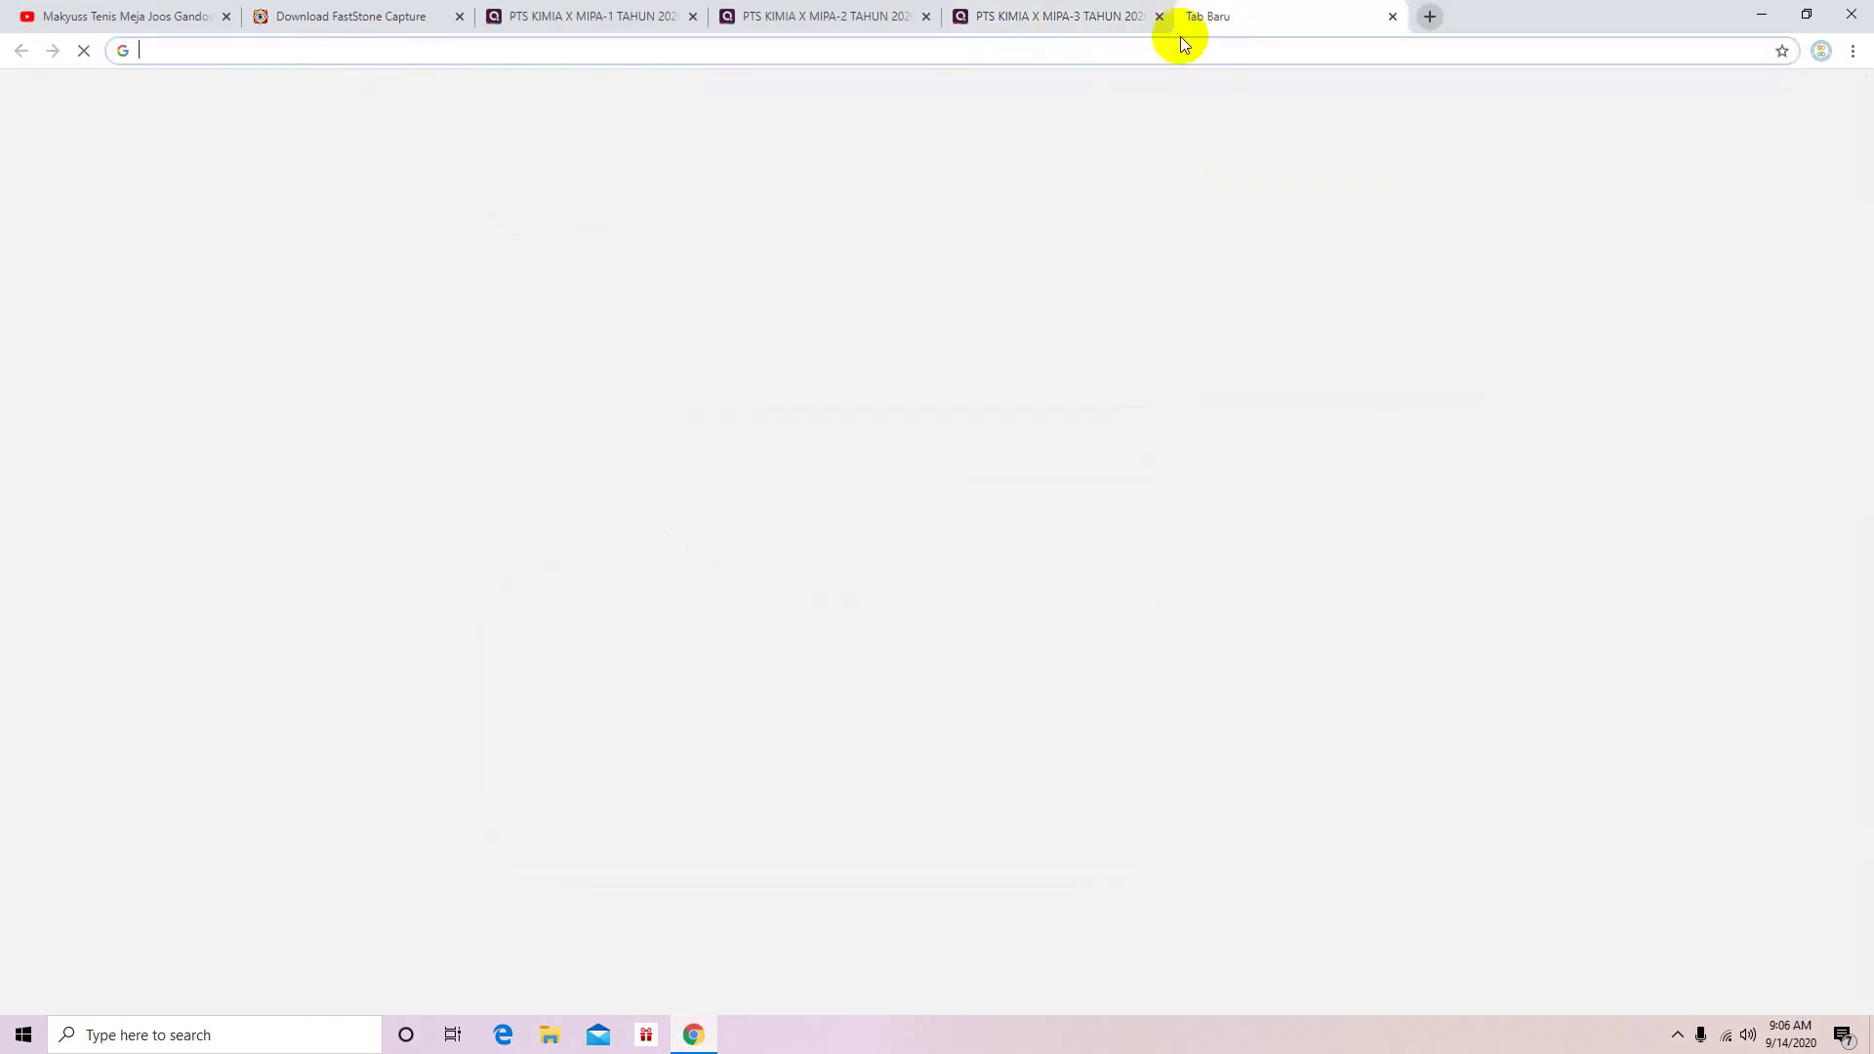
click(1126, 57)
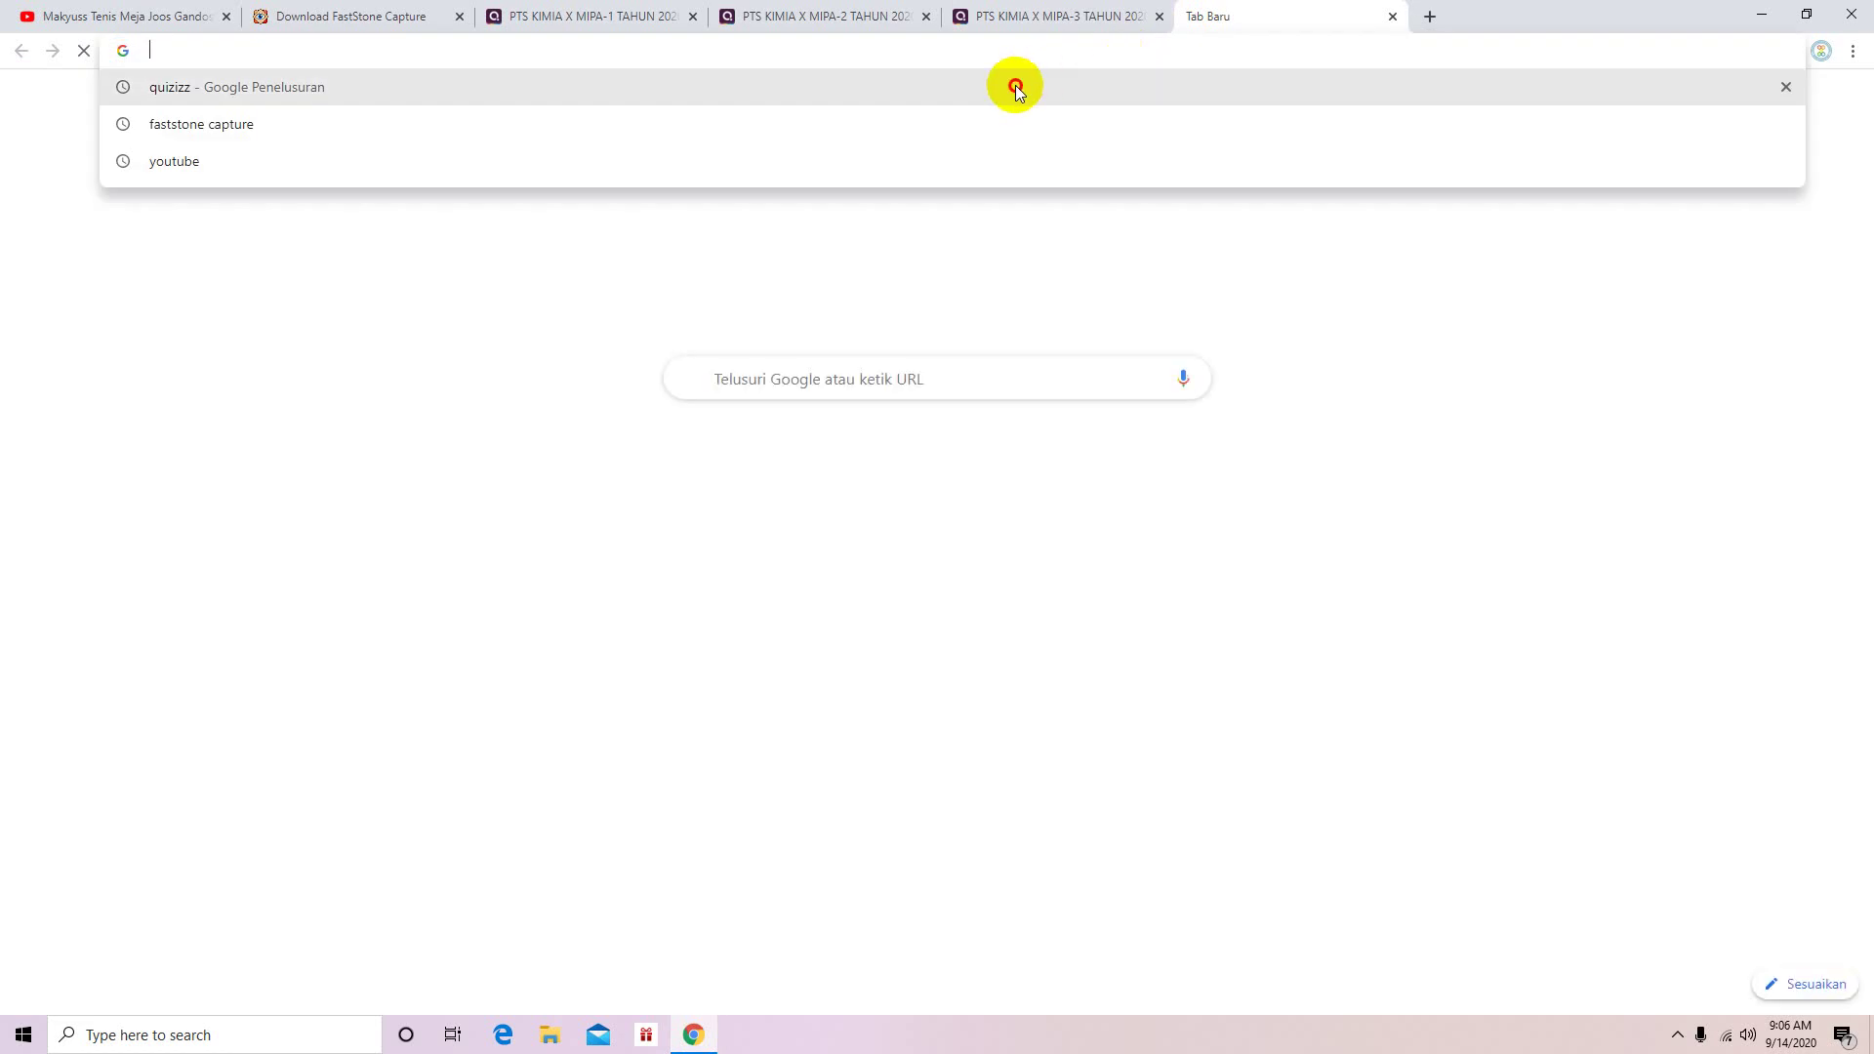
click(1014, 85)
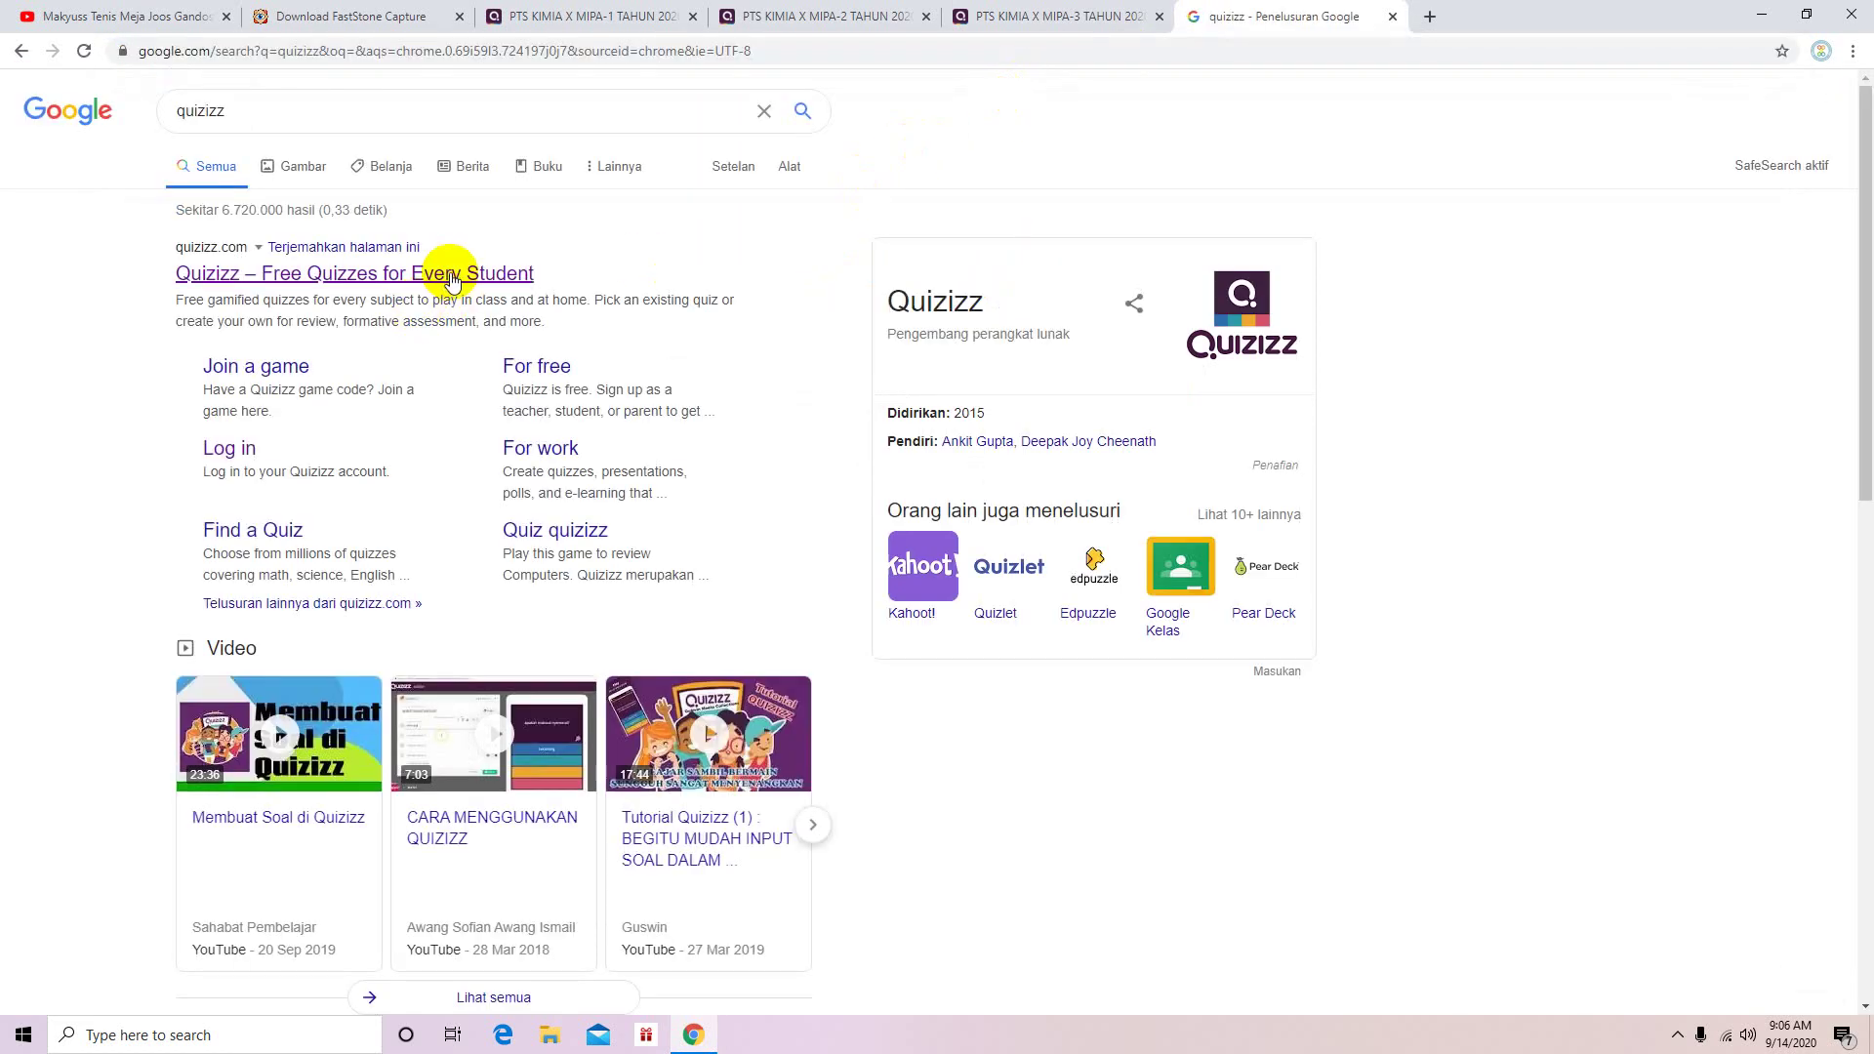
click(453, 276)
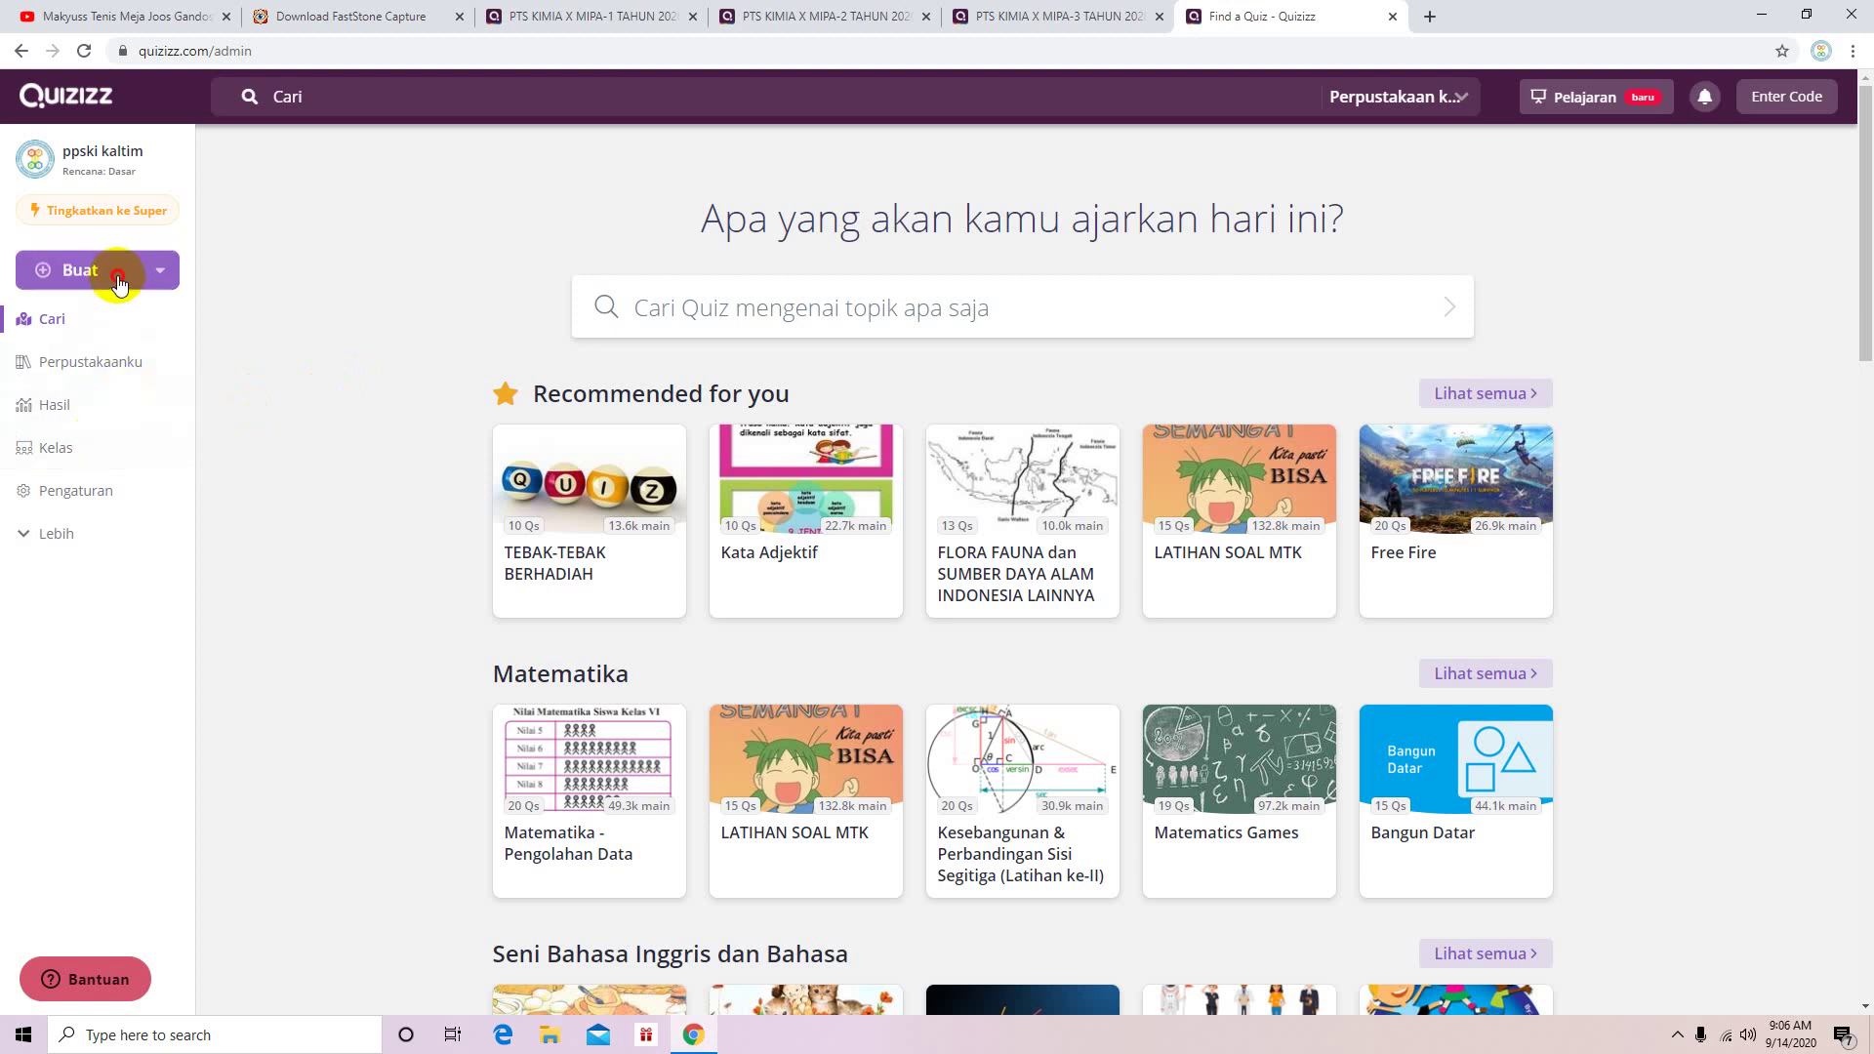
Step: Create a new quiz named PTS KIMIA KLS X MIPA-1 TAHUN 2020 with Kimia as its subject
click(117, 270)
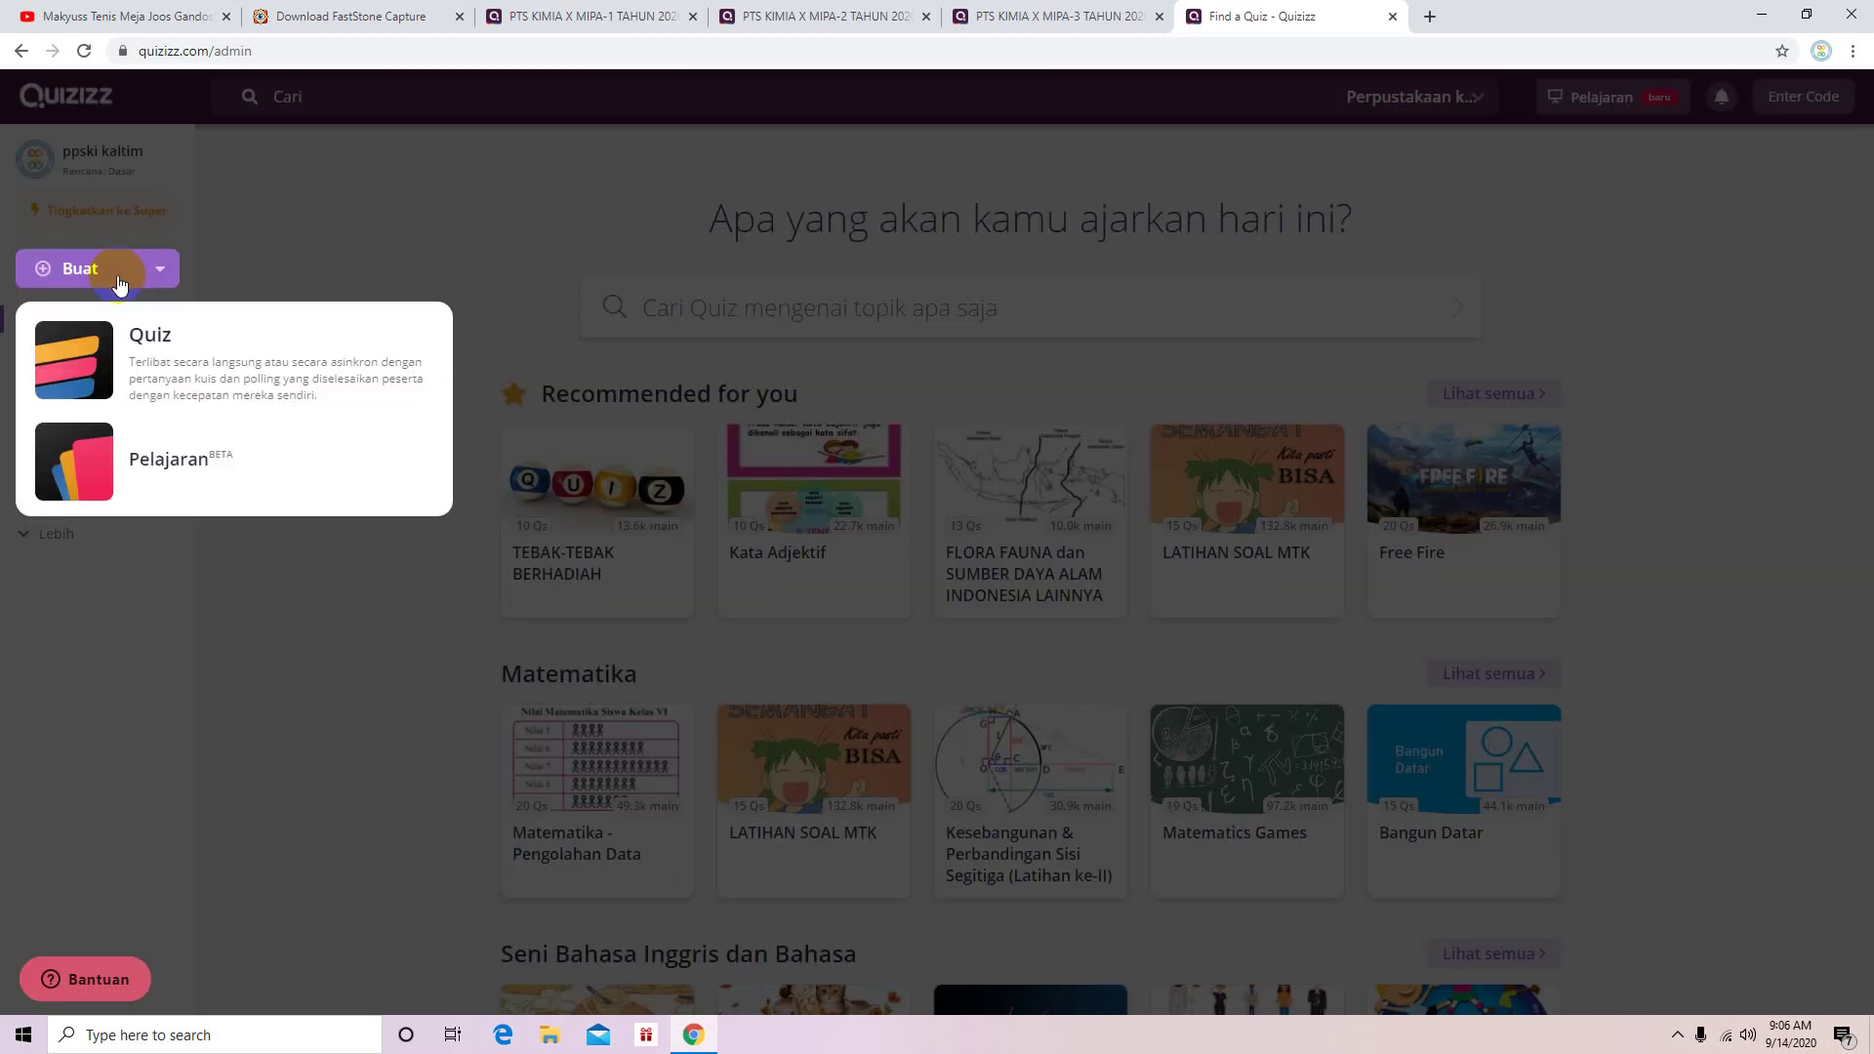
click(261, 369)
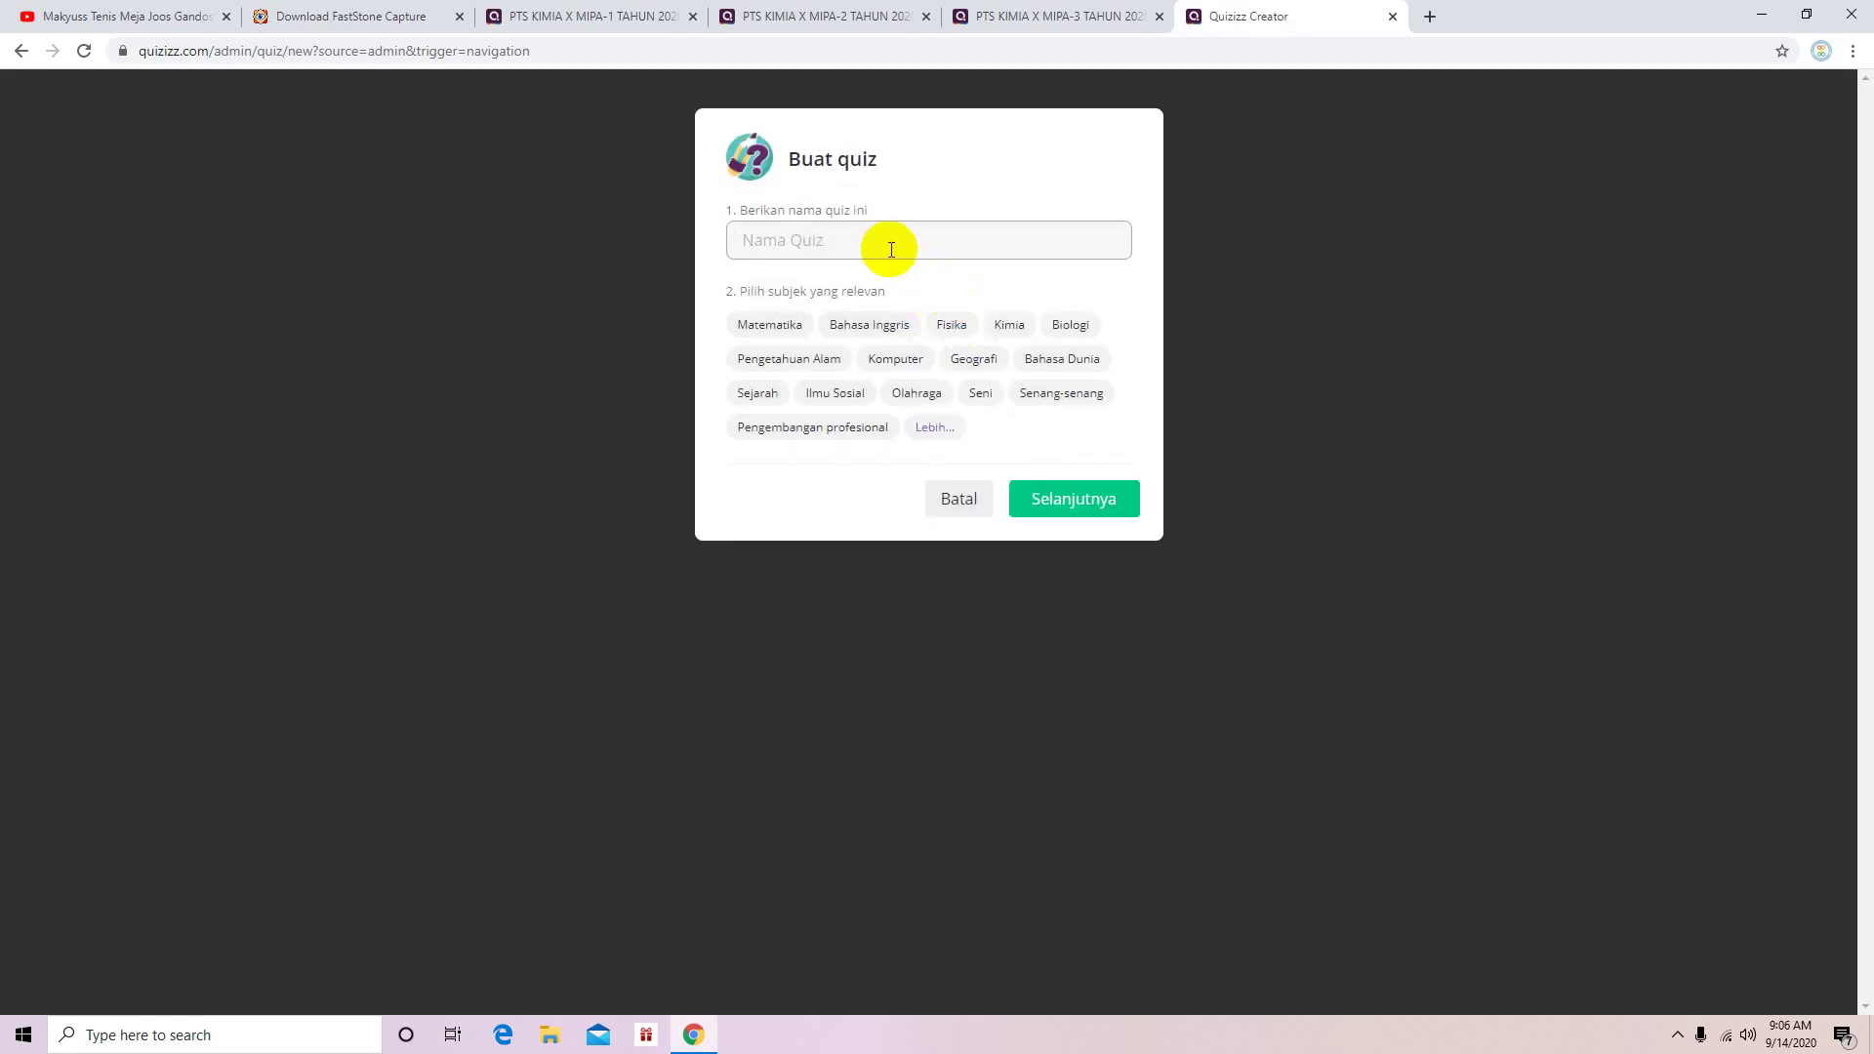
click(891, 250)
text(PTSV)
key(BackSpace)
text(KIMIA)
key(ctrl+a)
text(PTSVKI)
text(KIMI)
text(A KLS X M)
text(IP)
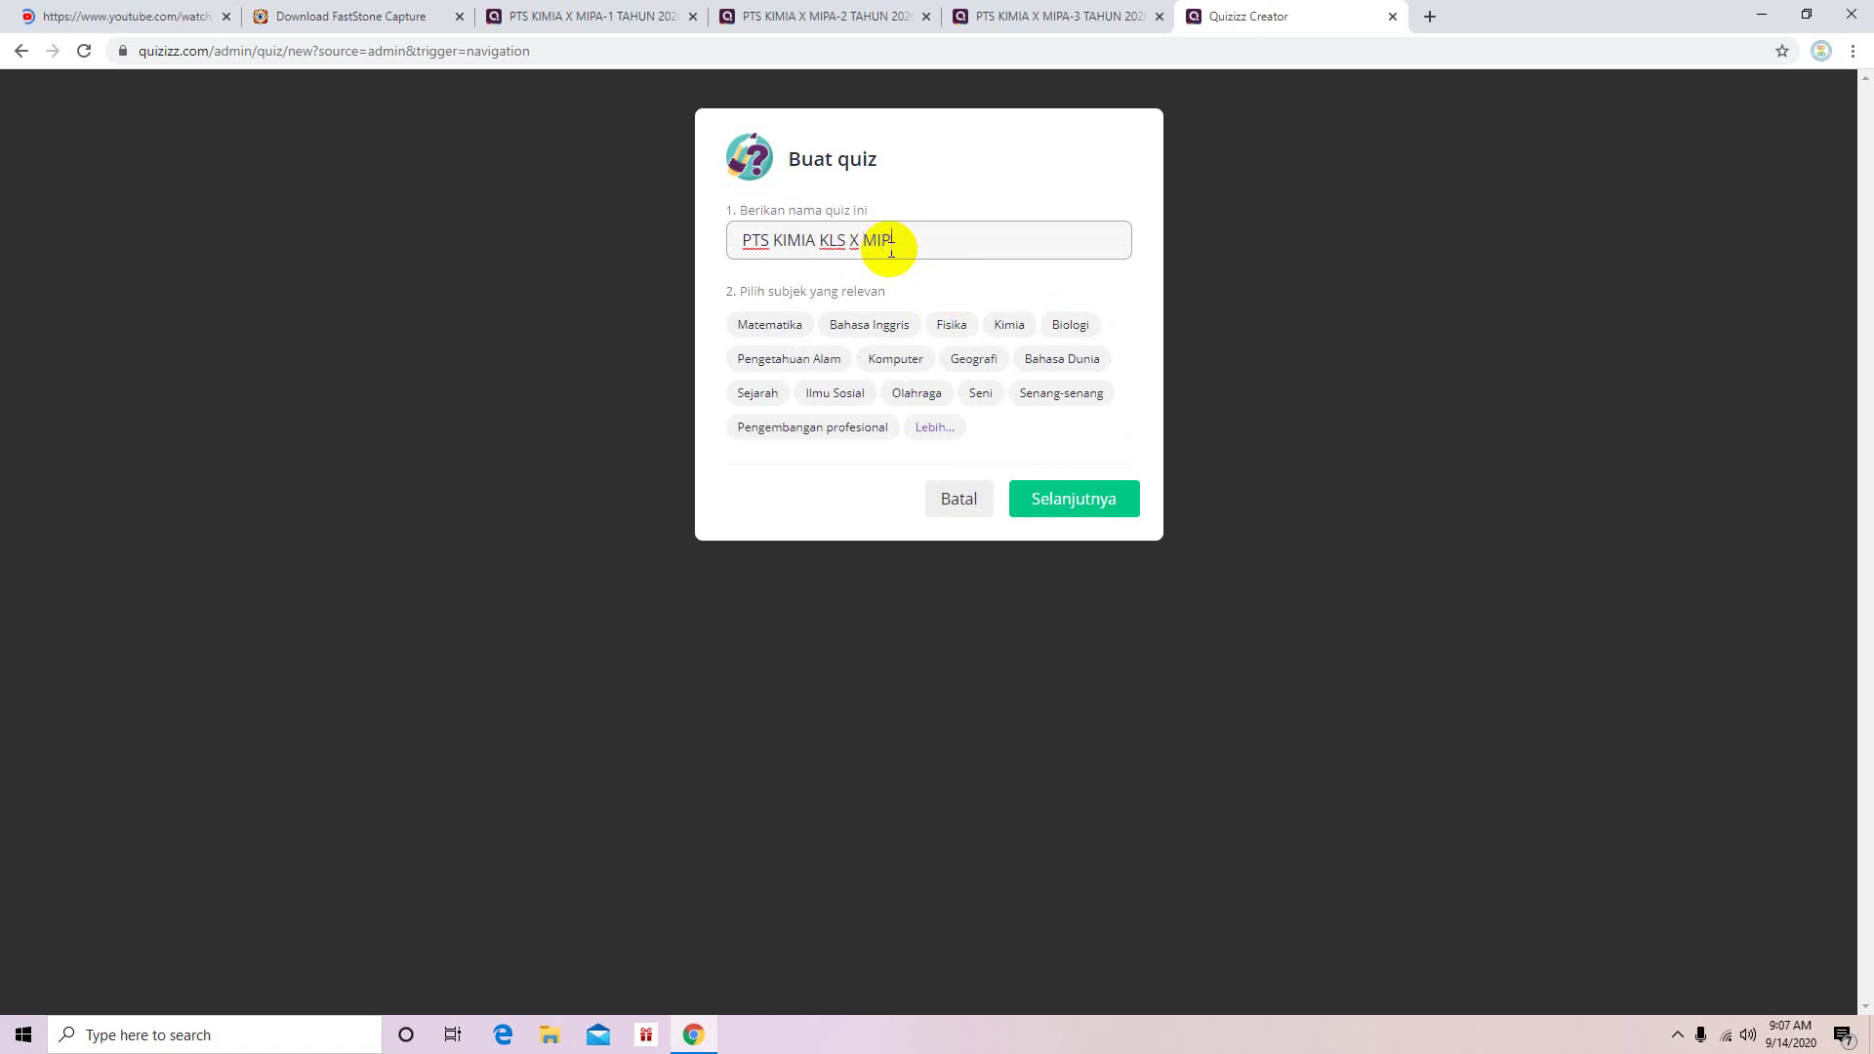
text(A-1 TAHUN 2020)
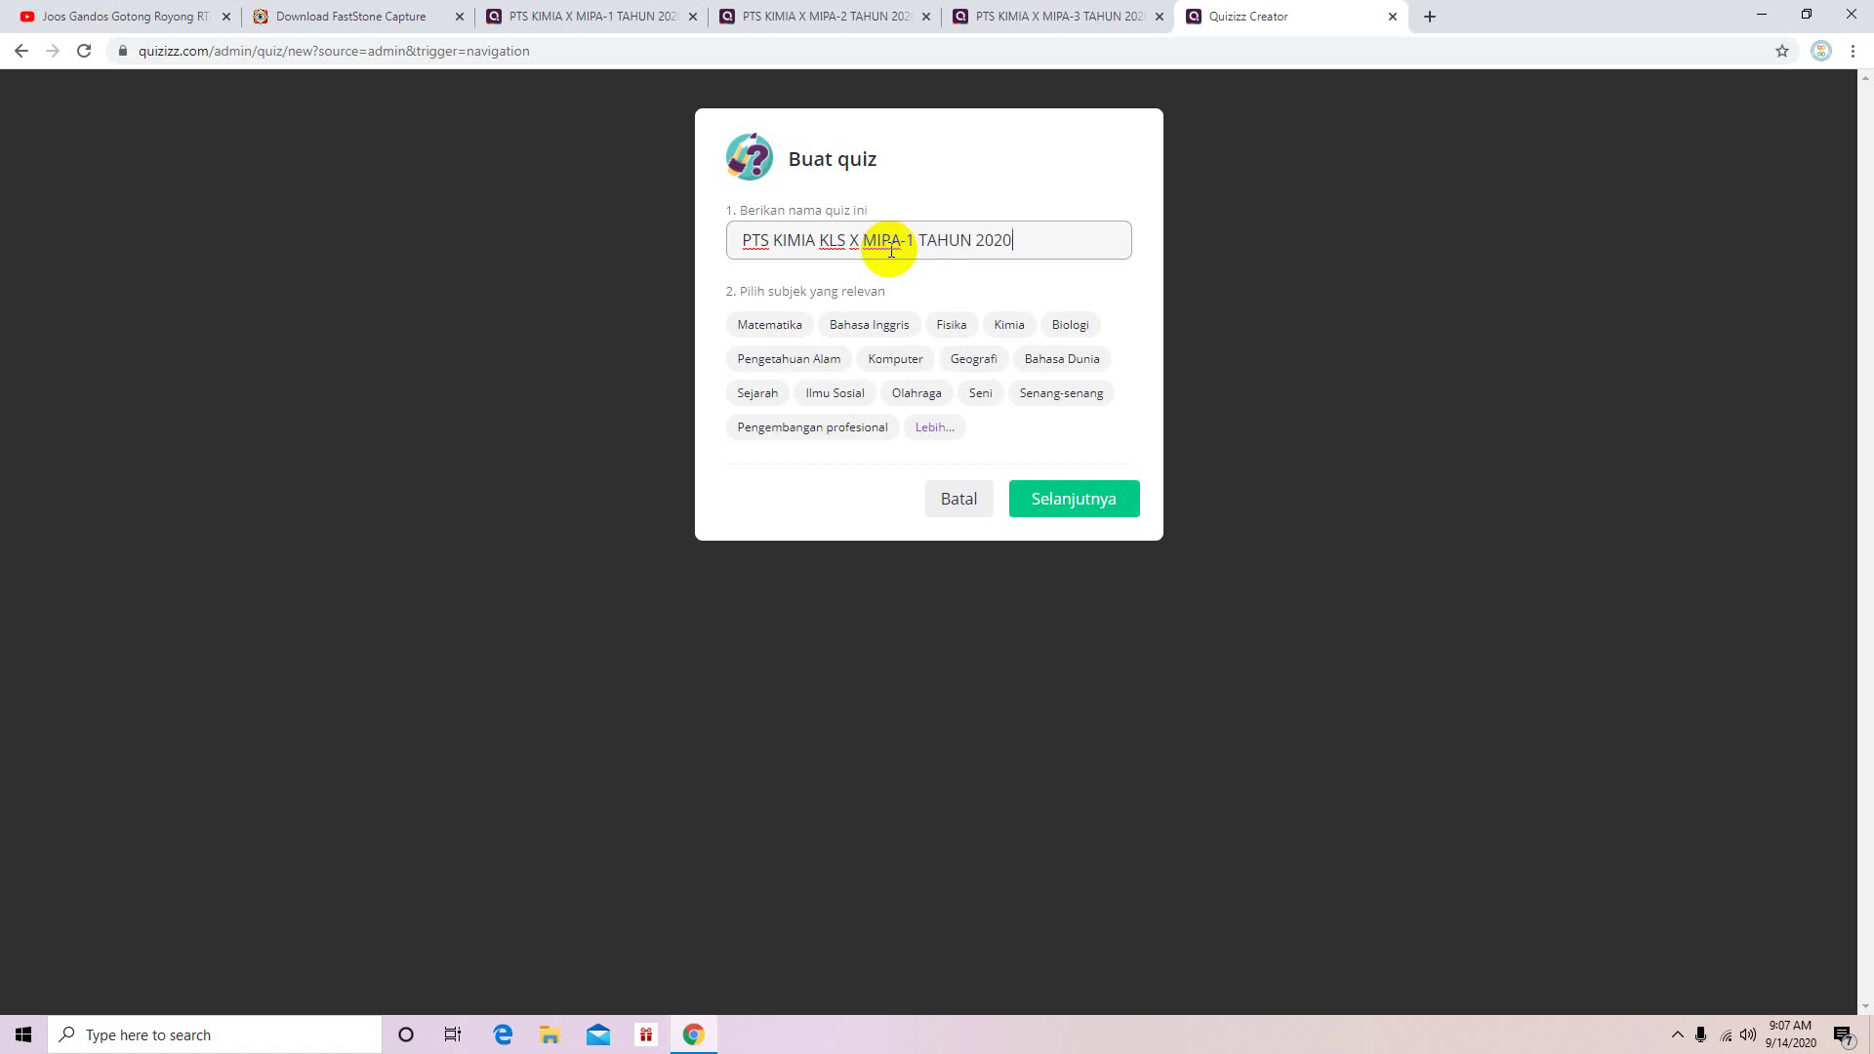
click(1017, 328)
click(1101, 507)
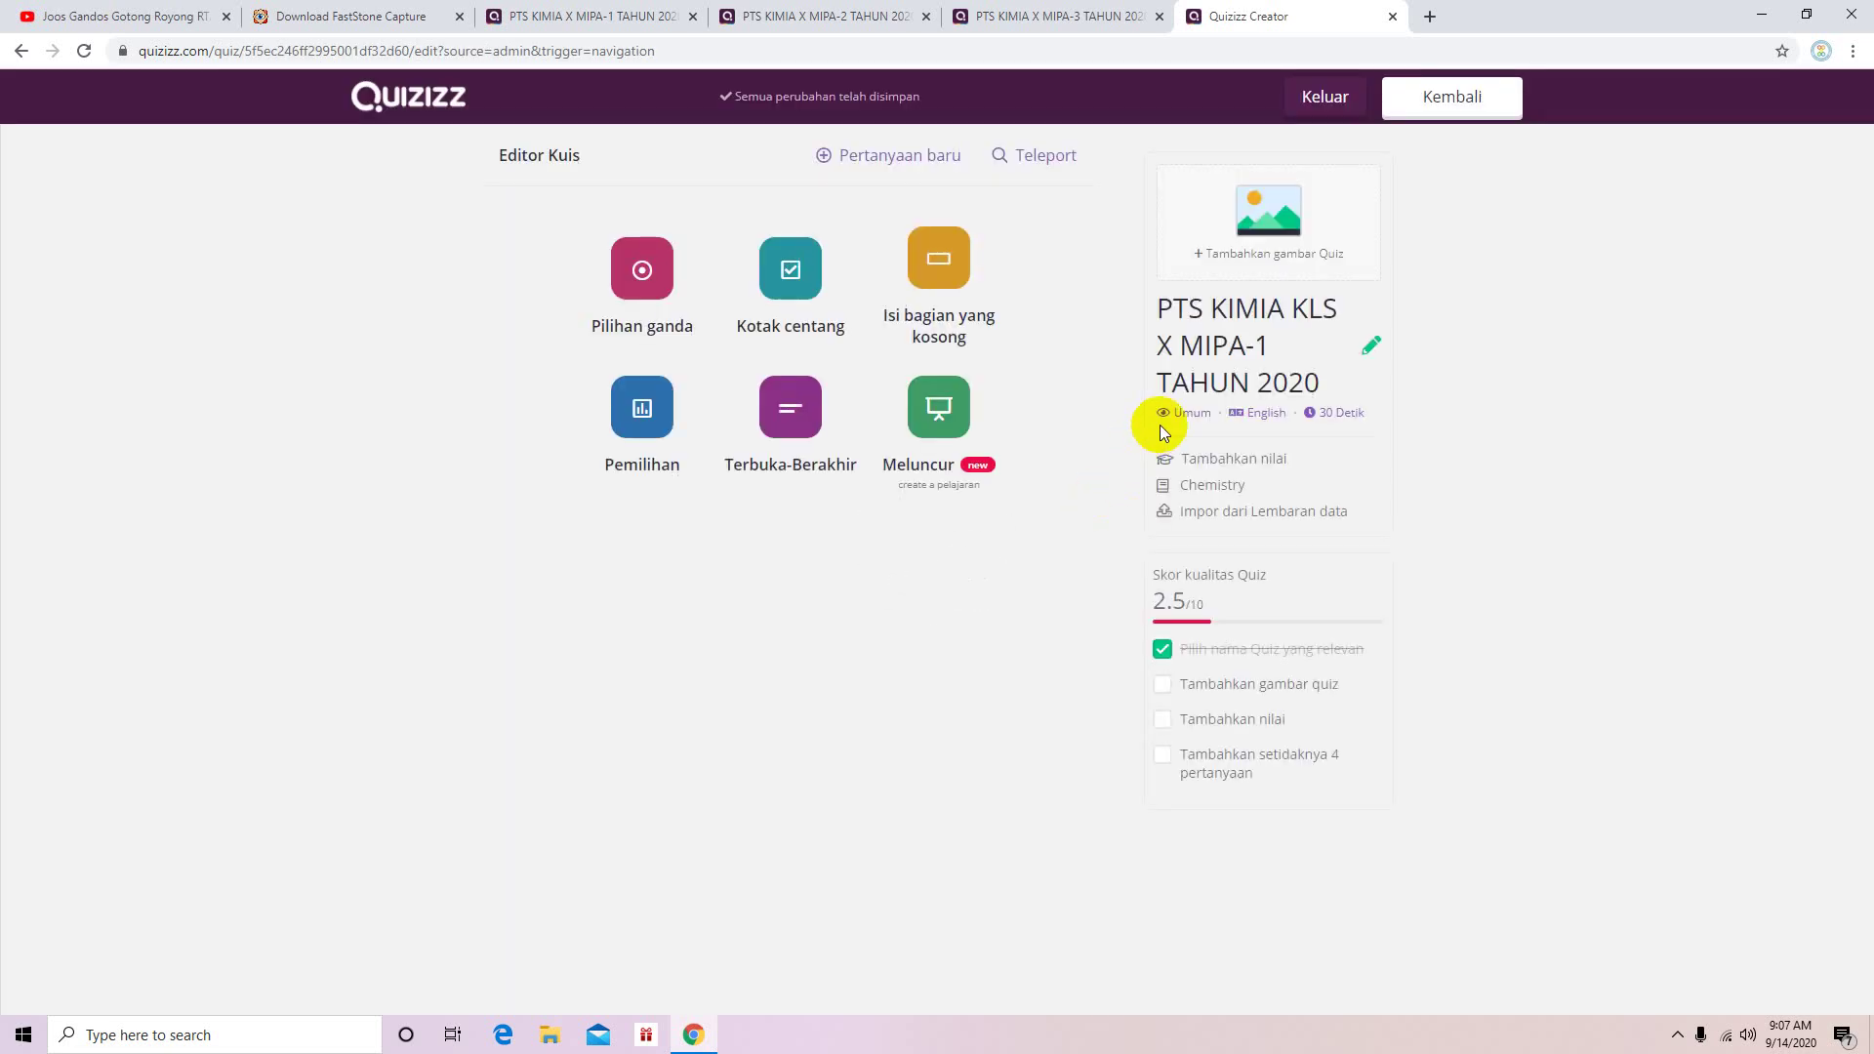
Step: Add a multiple-choice question reading DDDD with five answer options: q, q, s, d and r
click(633, 273)
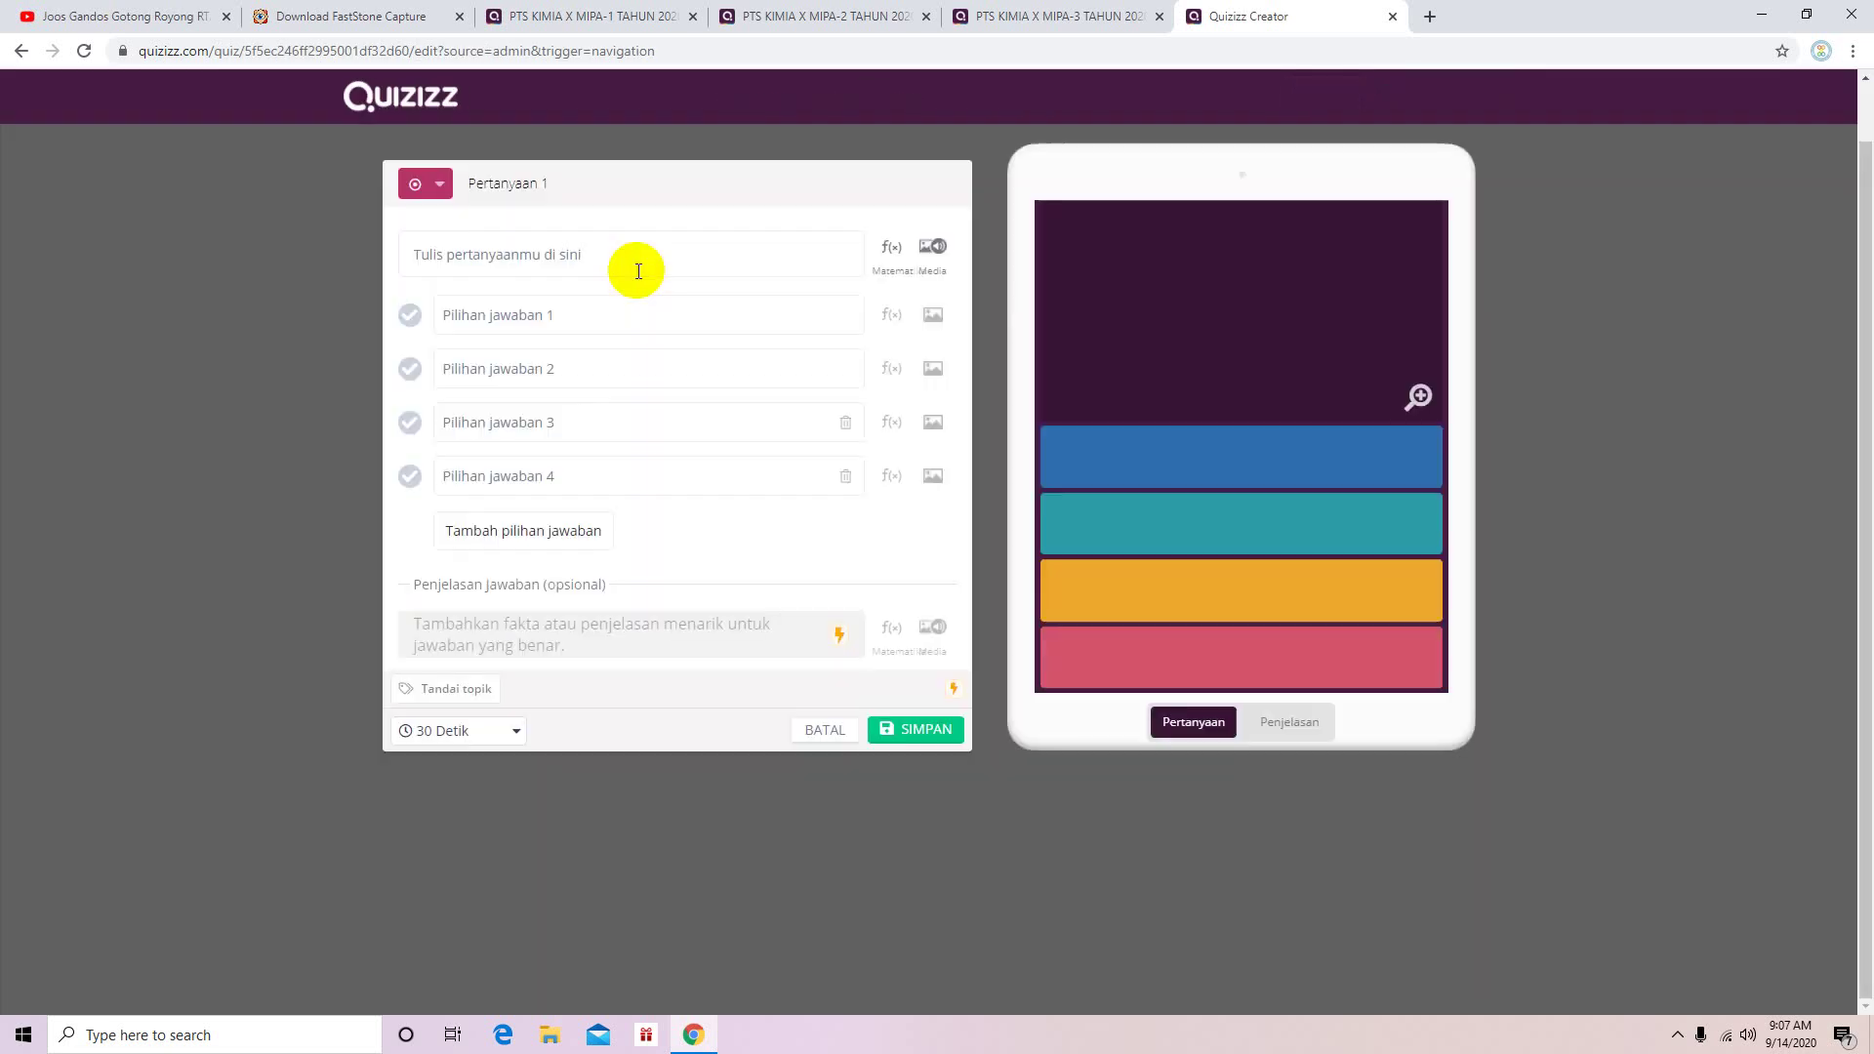
click(655, 260)
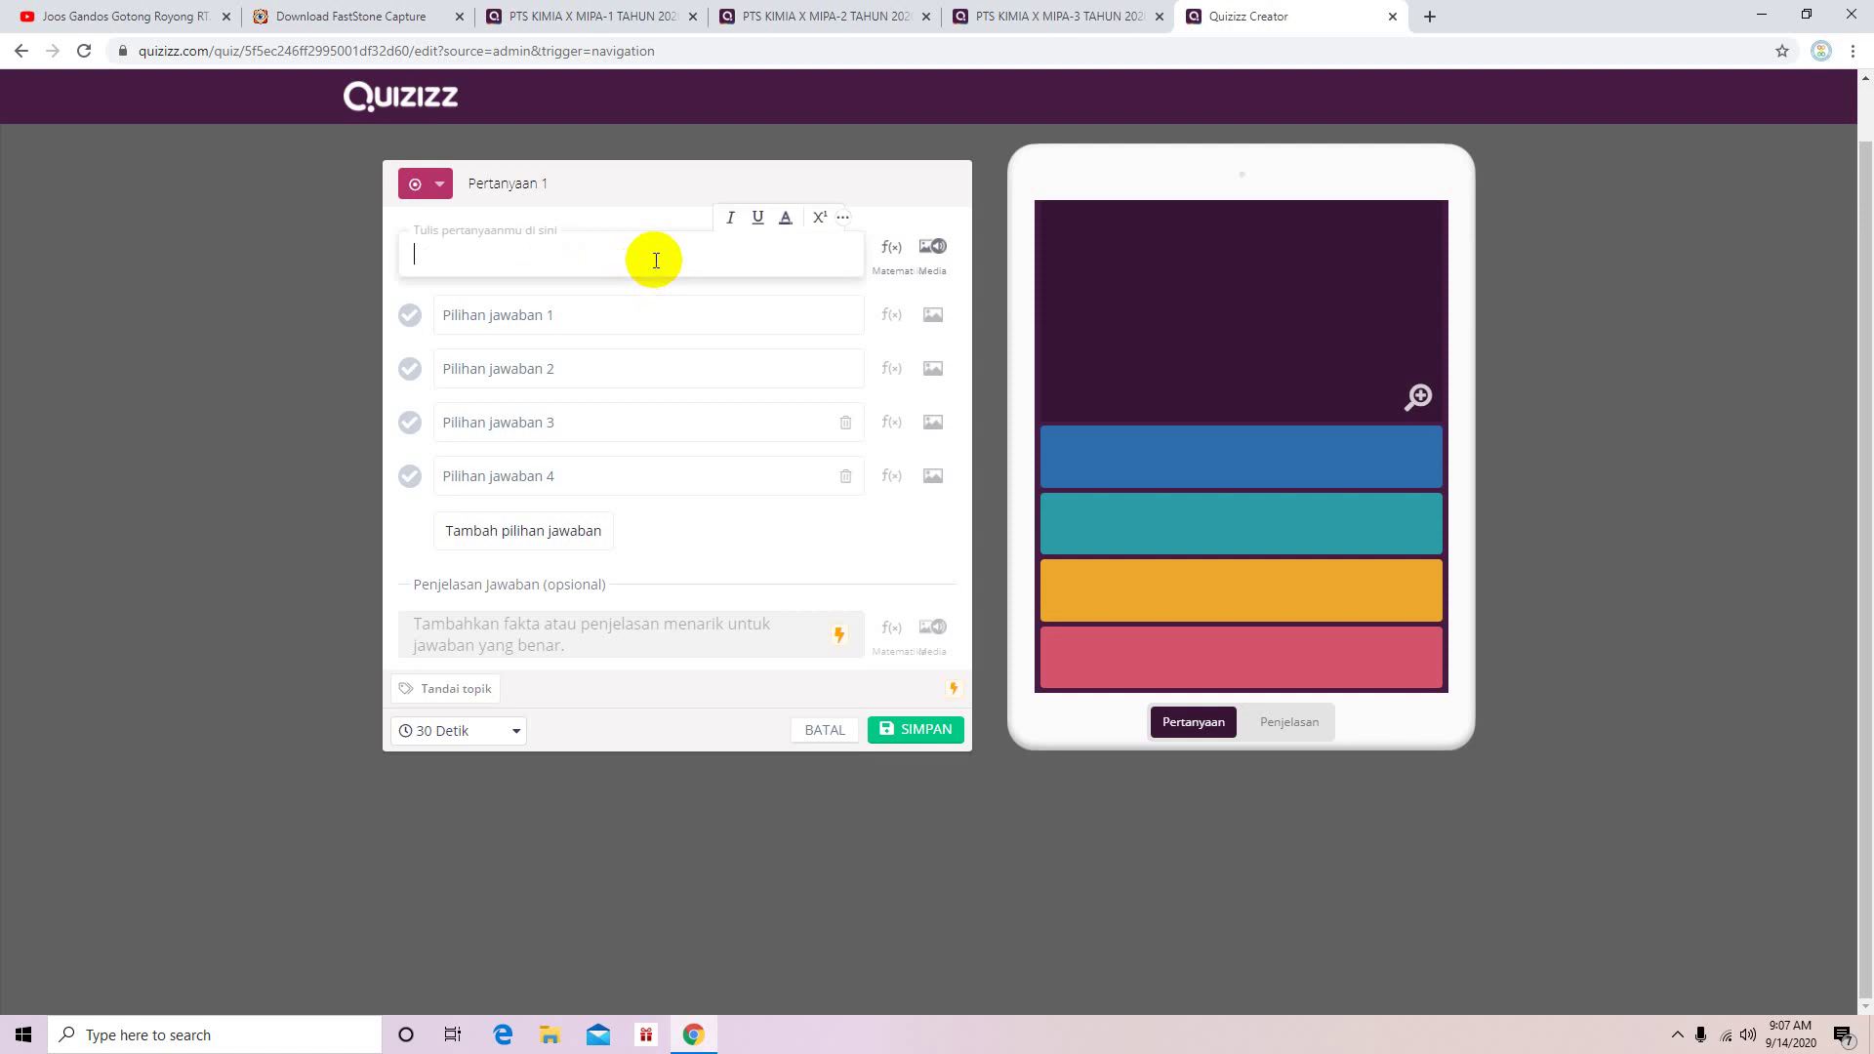
text(DDDD)
click(669, 312)
text(q)
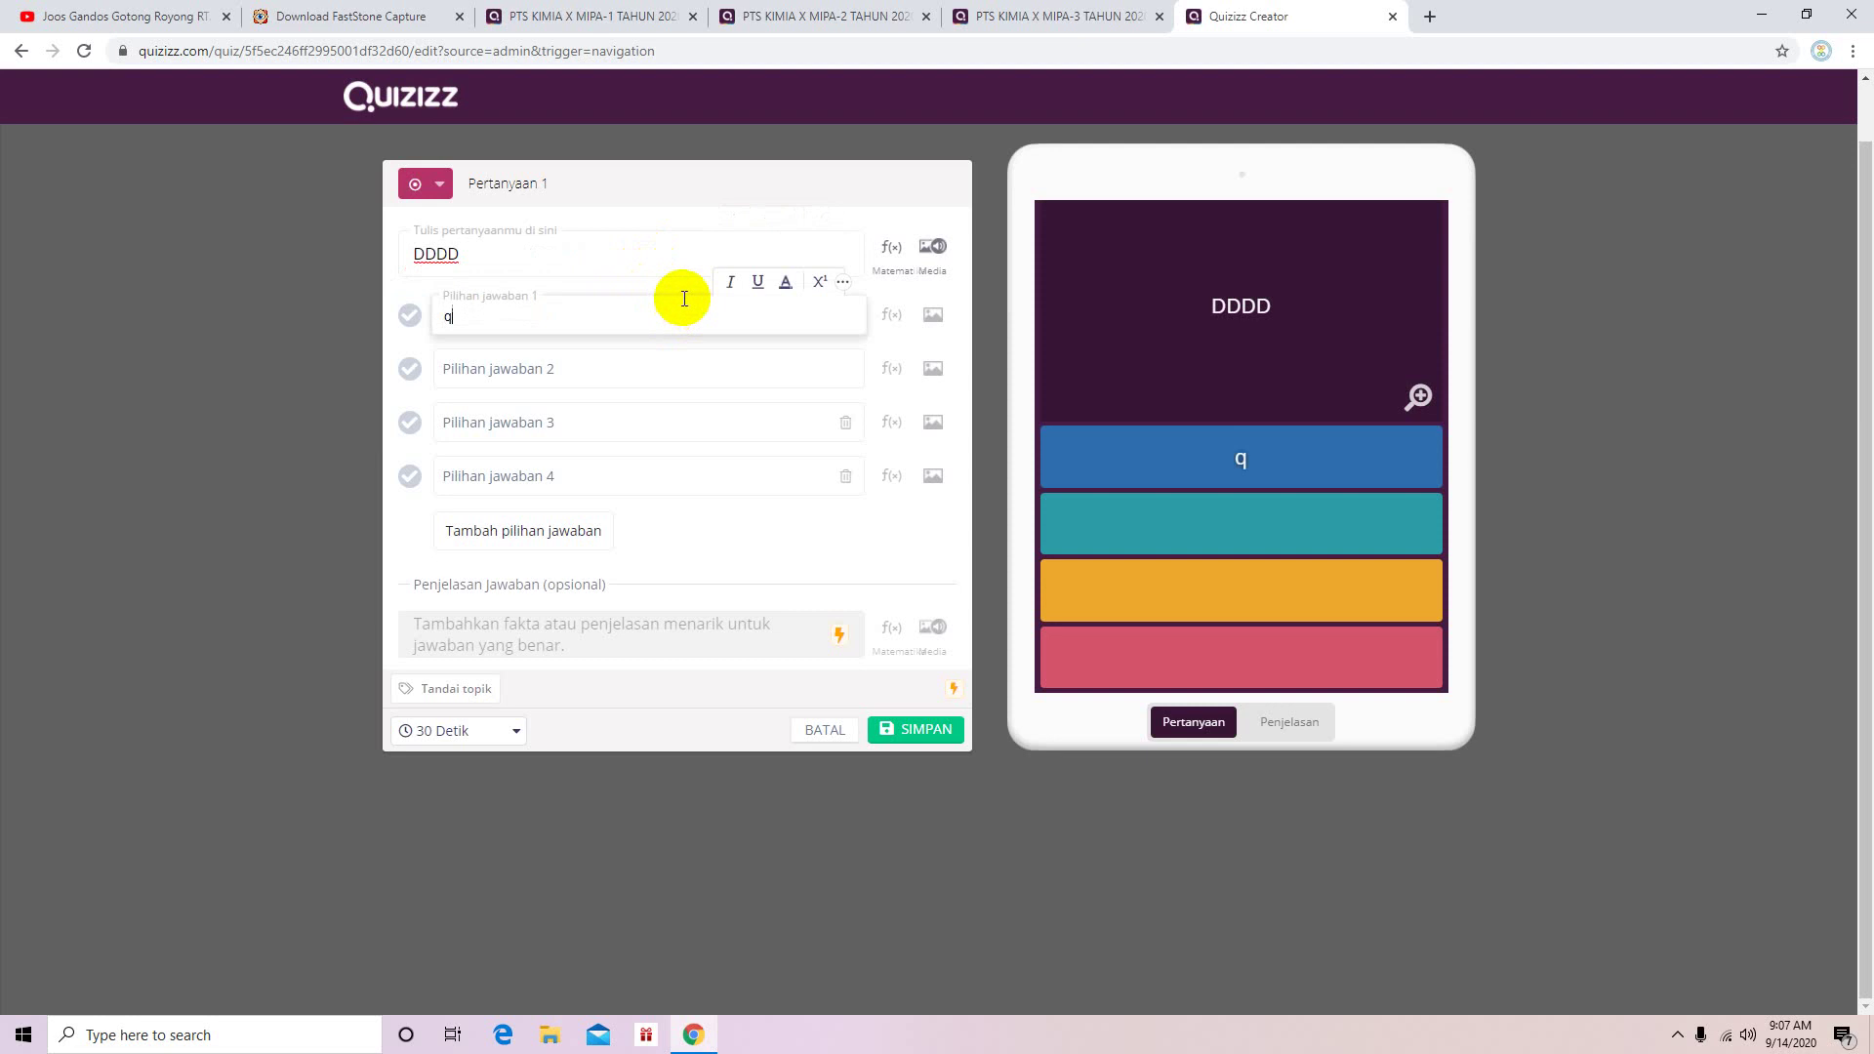
click(619, 368)
text(q)
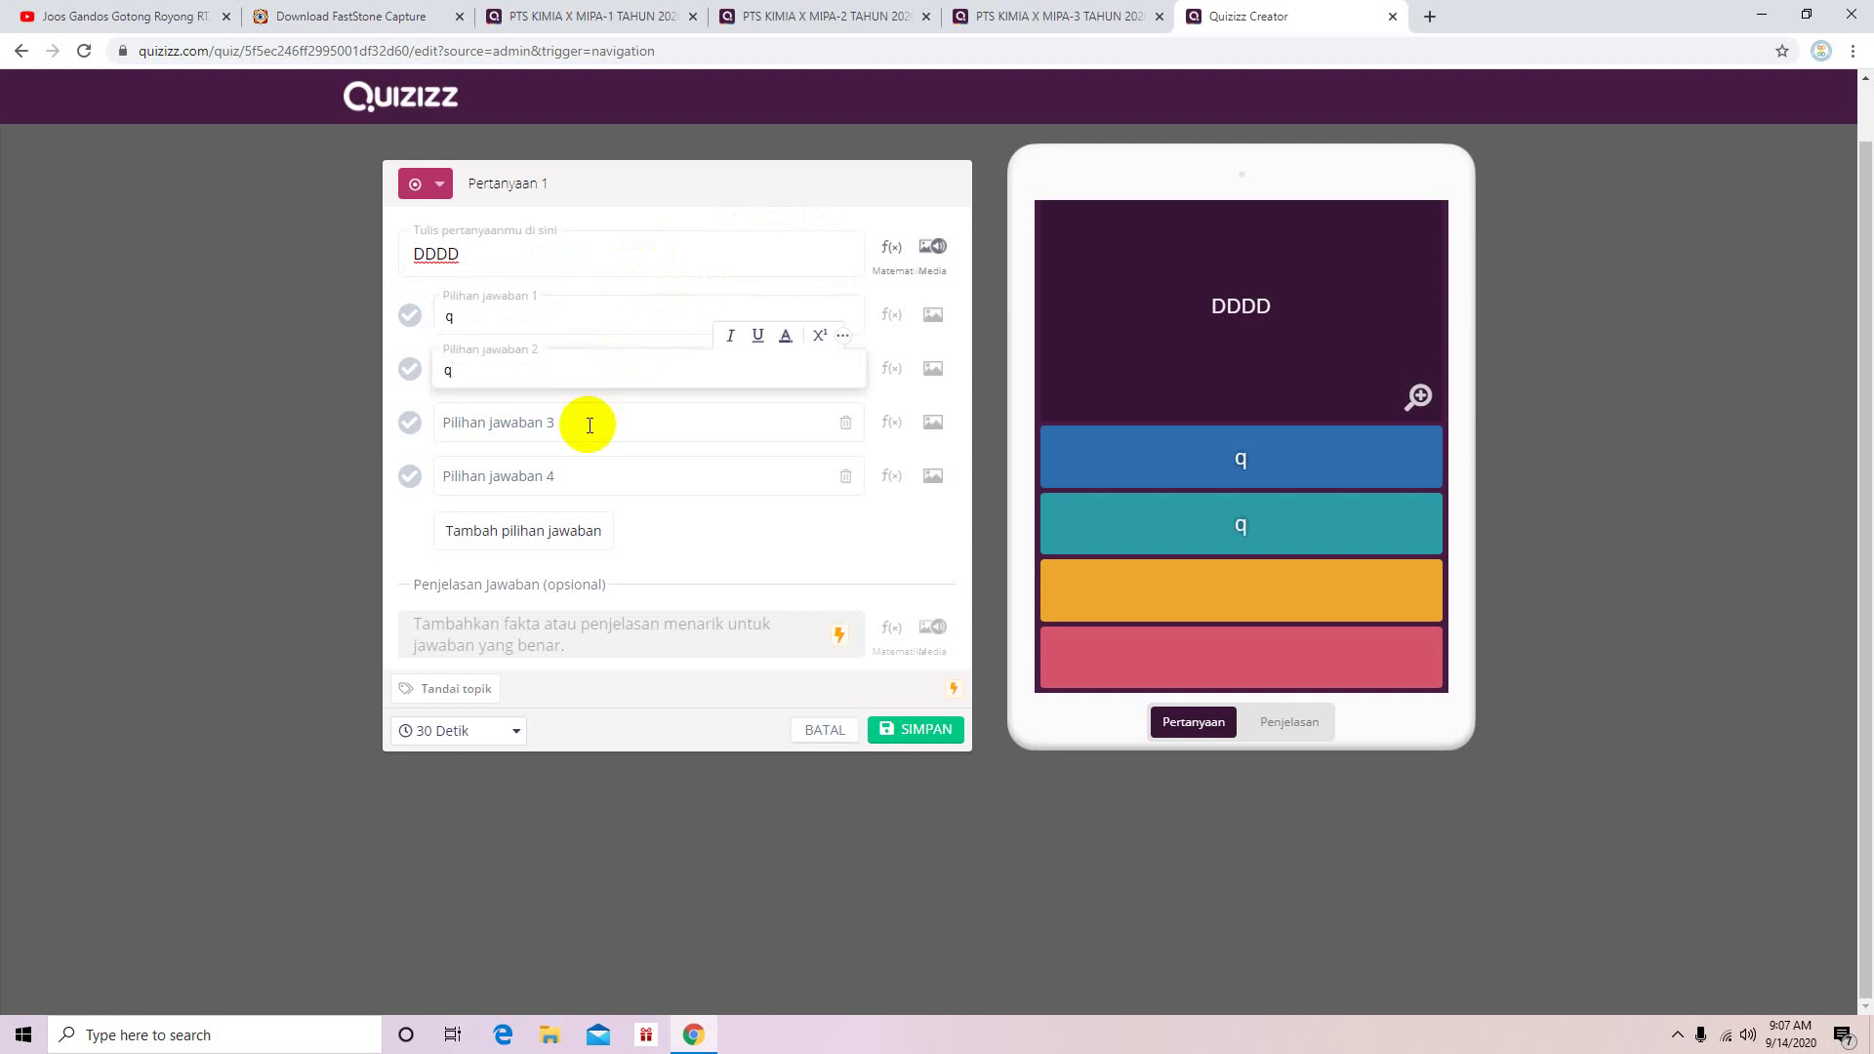
click(589, 425)
text(s)
click(574, 474)
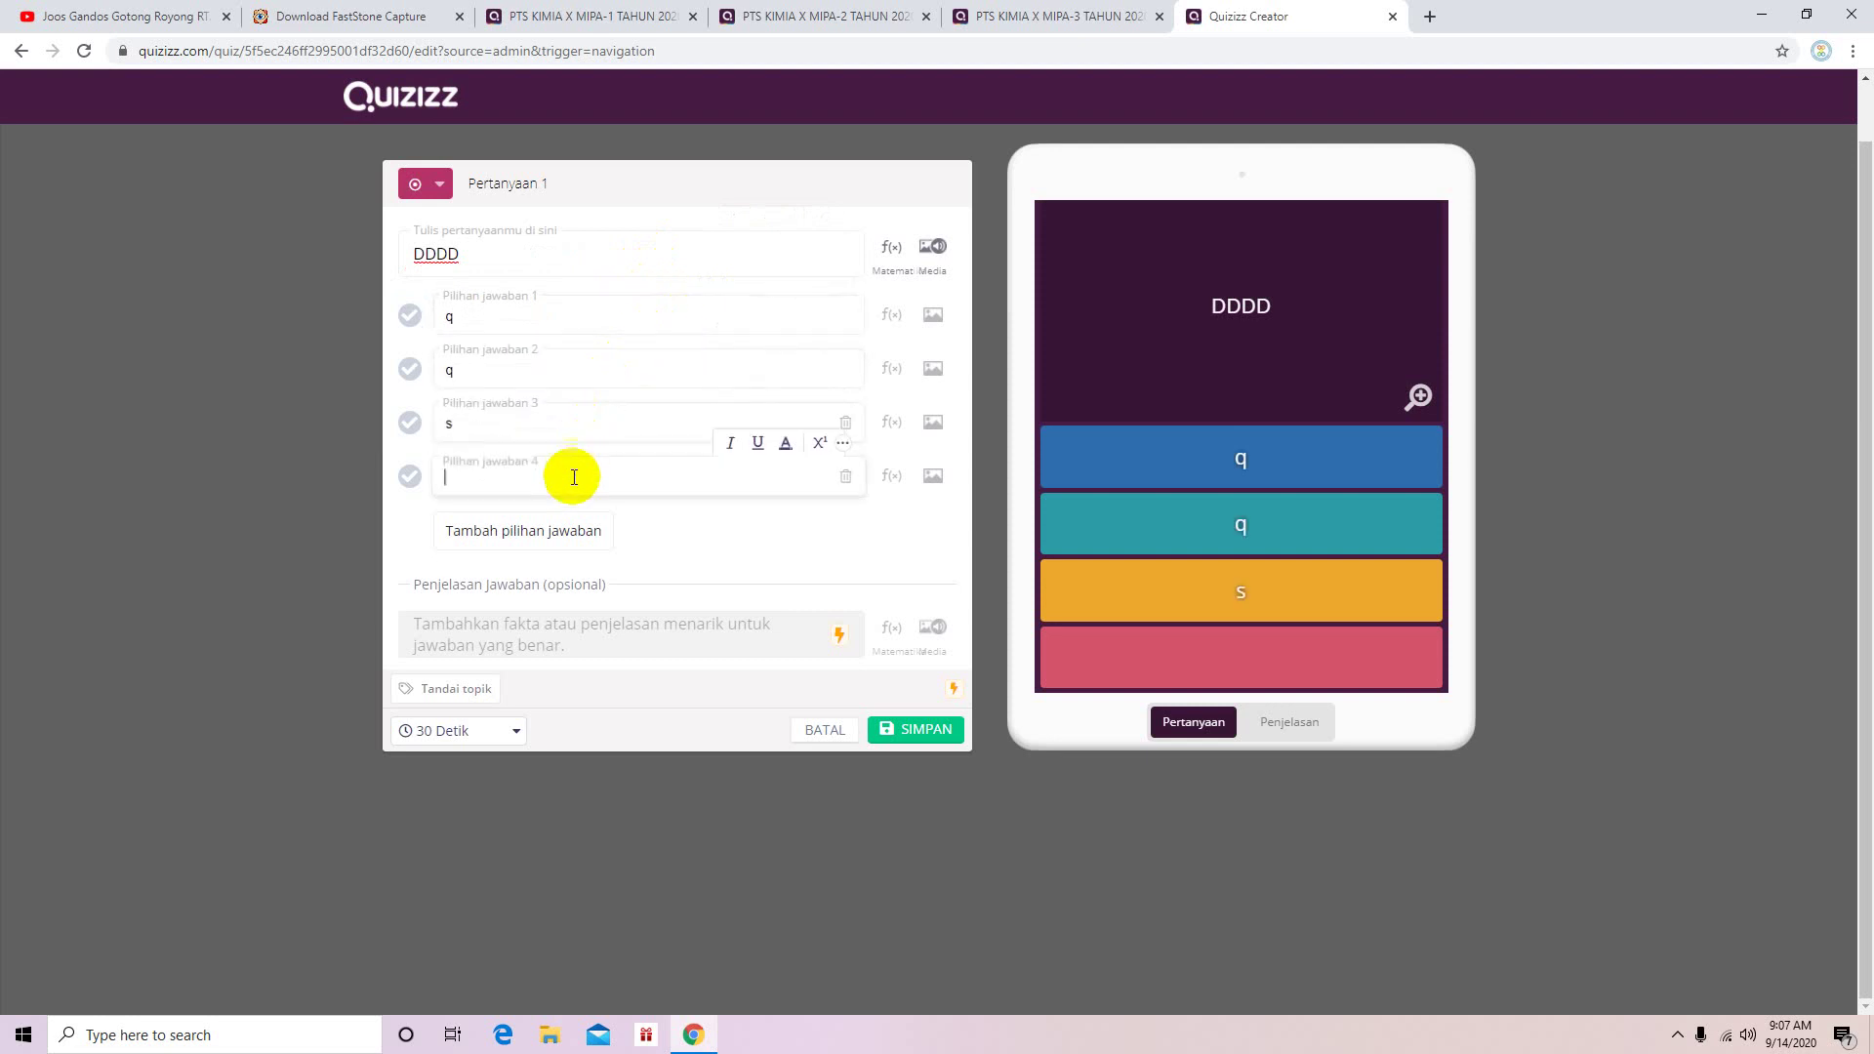
text(d)
click(565, 530)
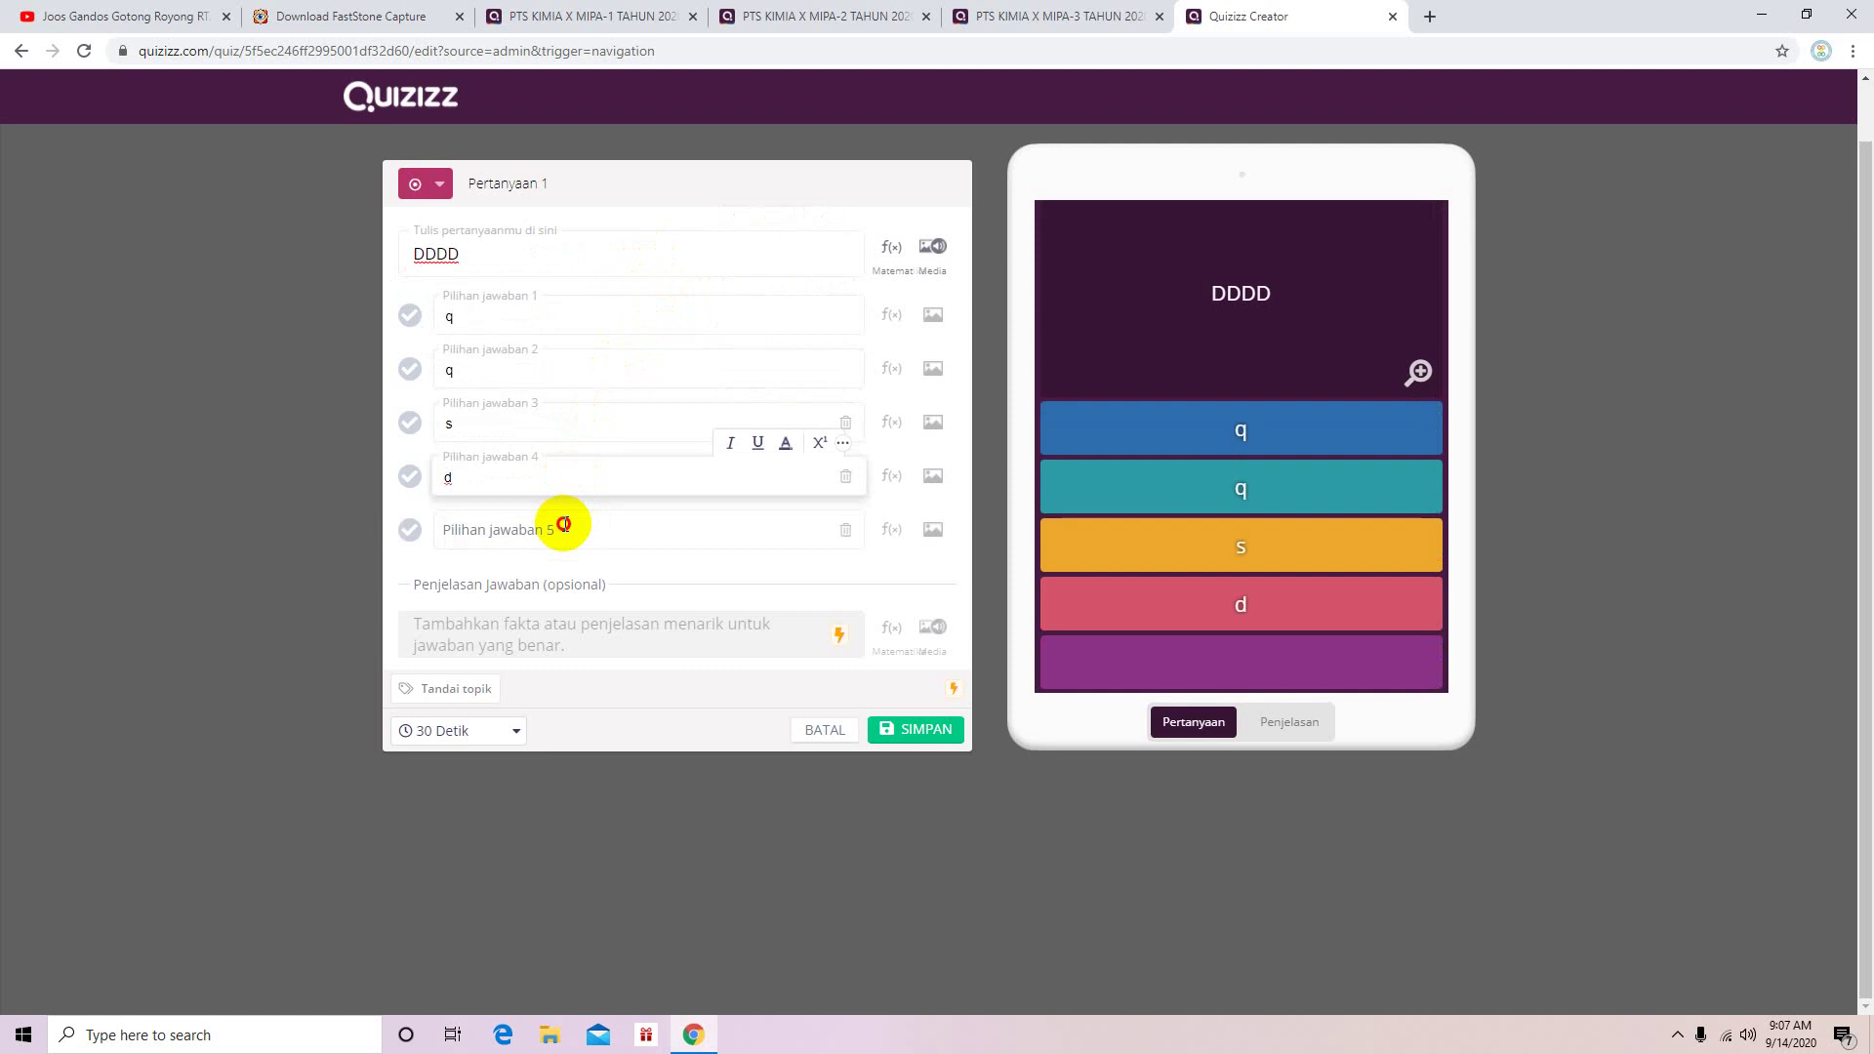
text(r)
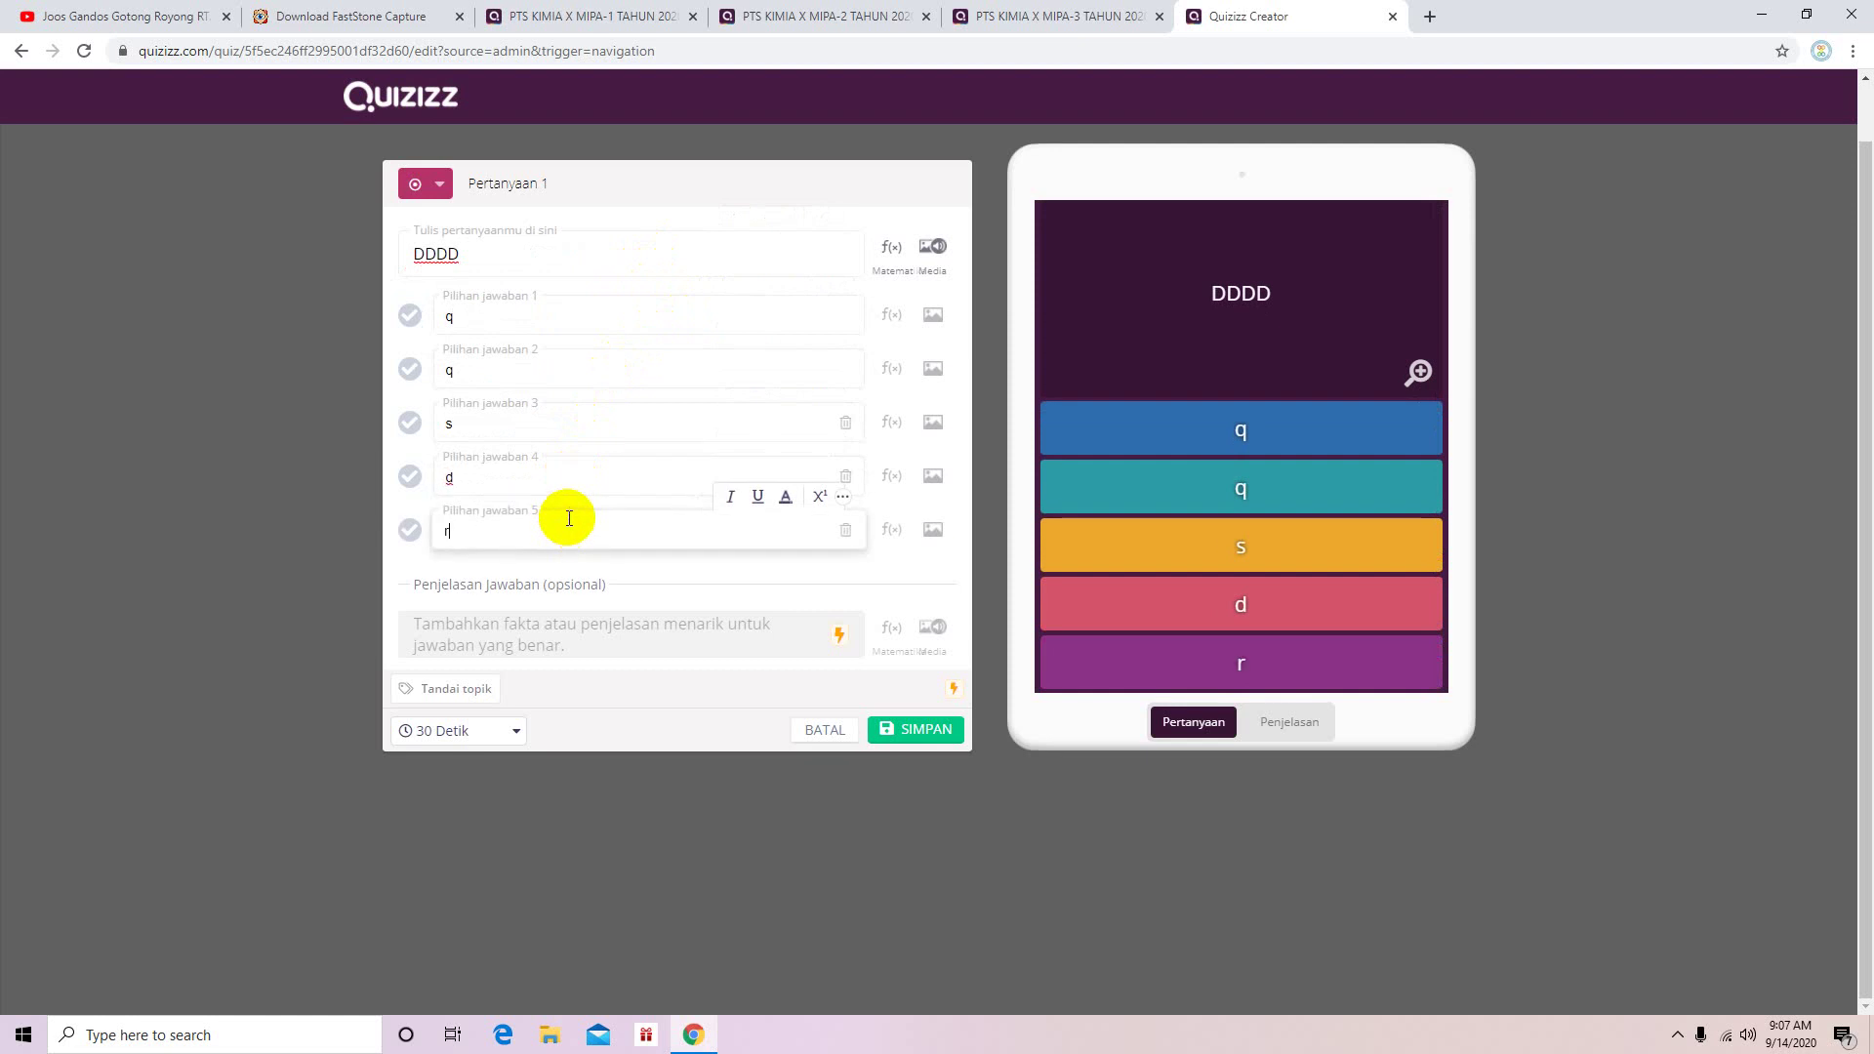
Step: Mark the second answer of question 1 as correct, set its time limit to 60 seconds, and save it
click(410, 375)
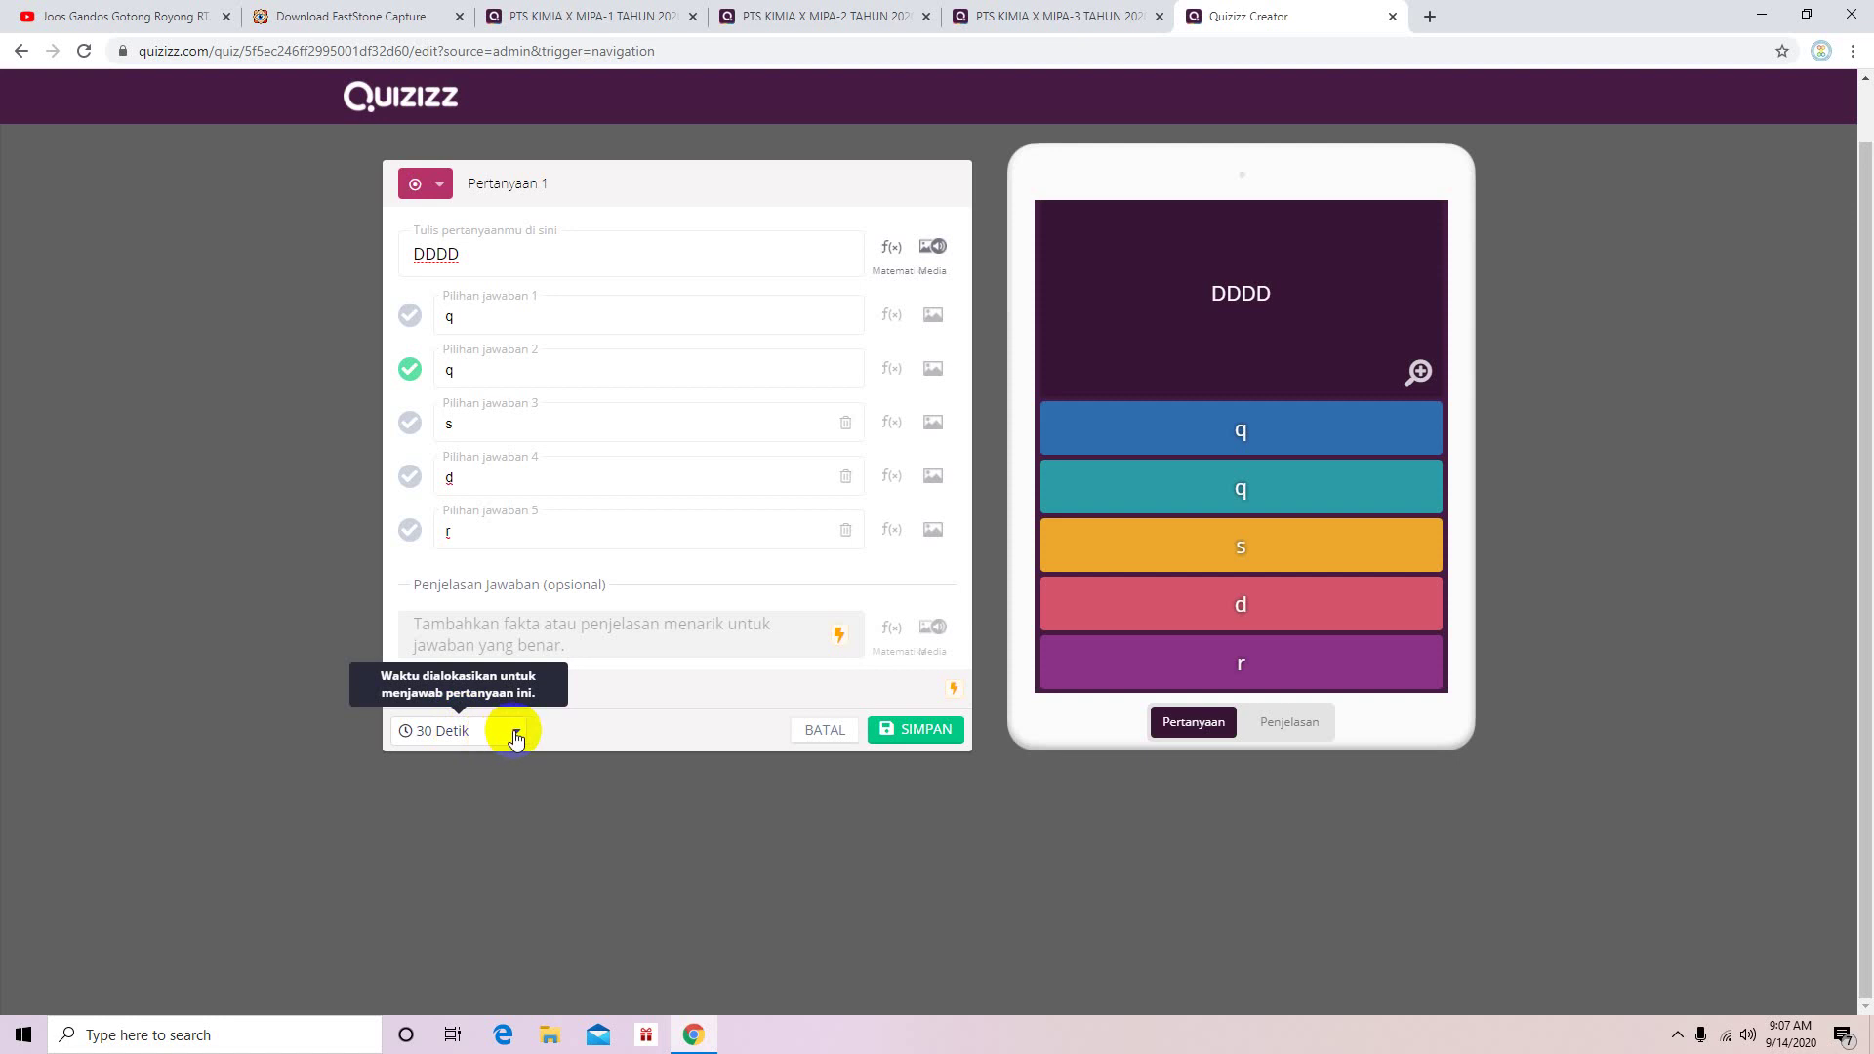
click(514, 734)
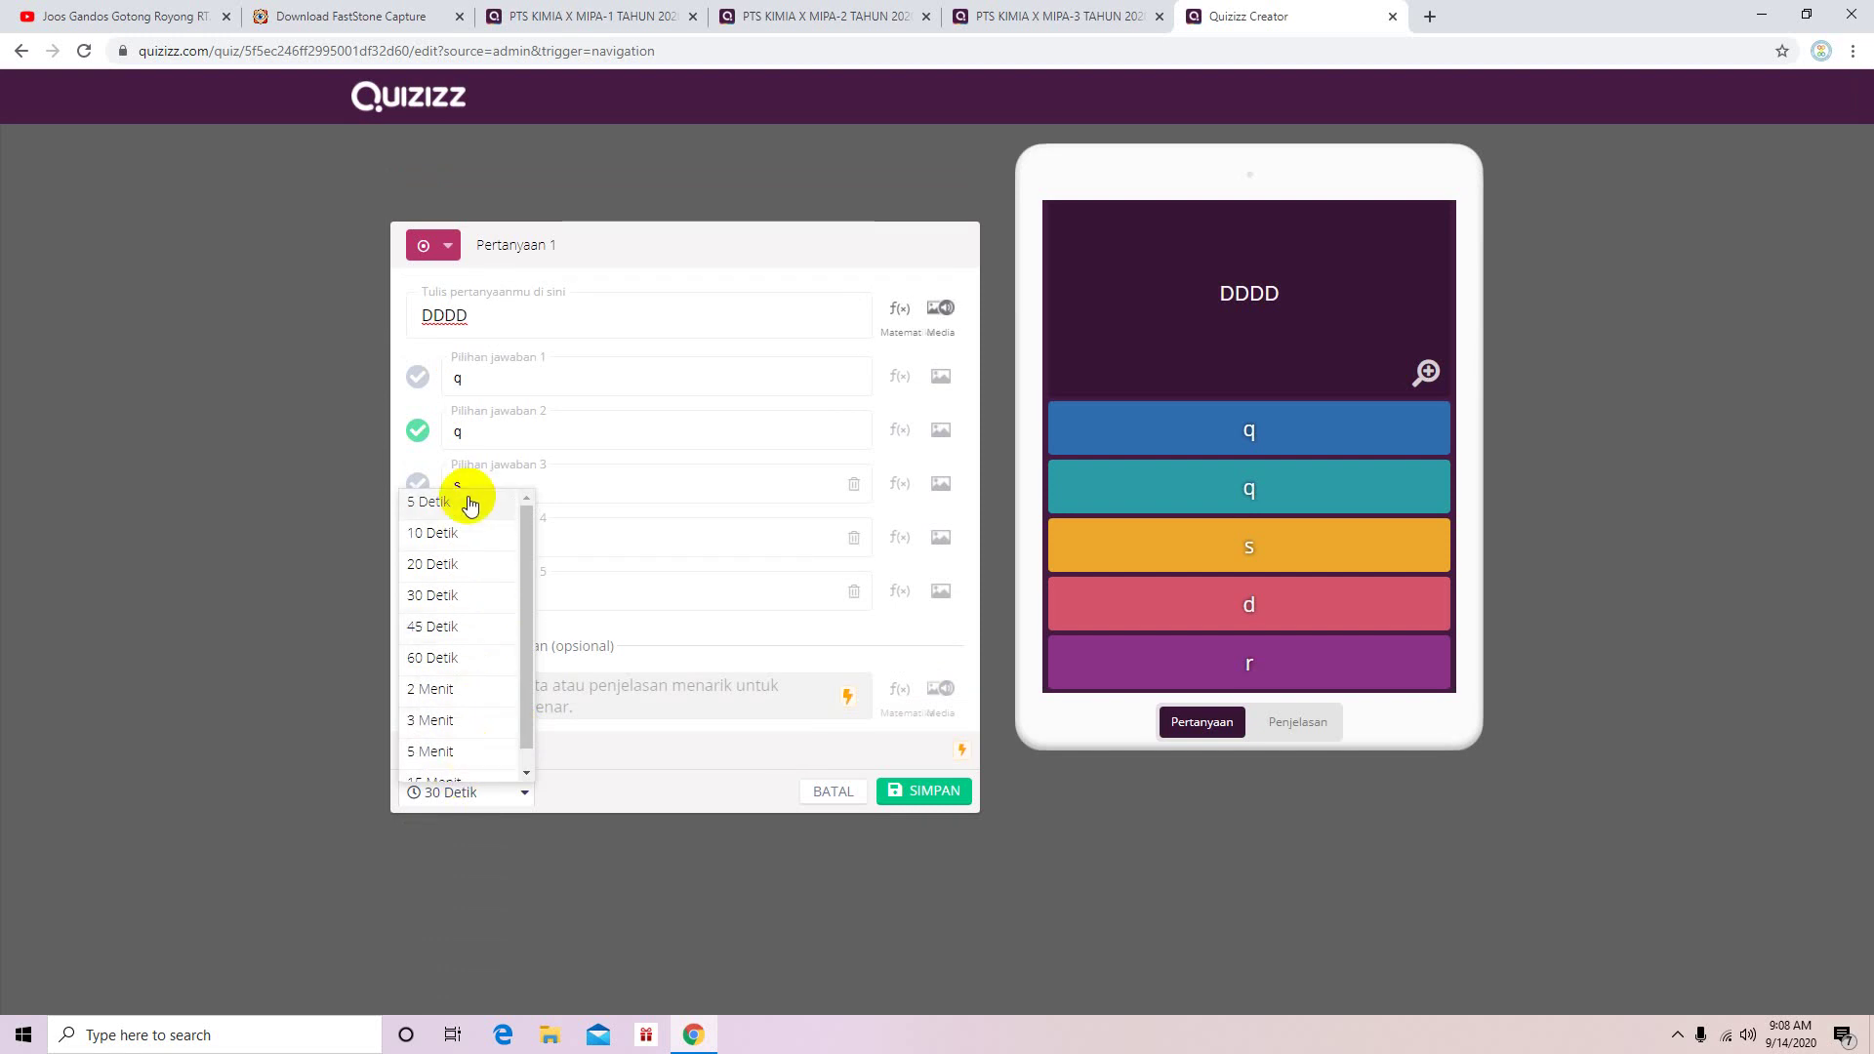
click(464, 666)
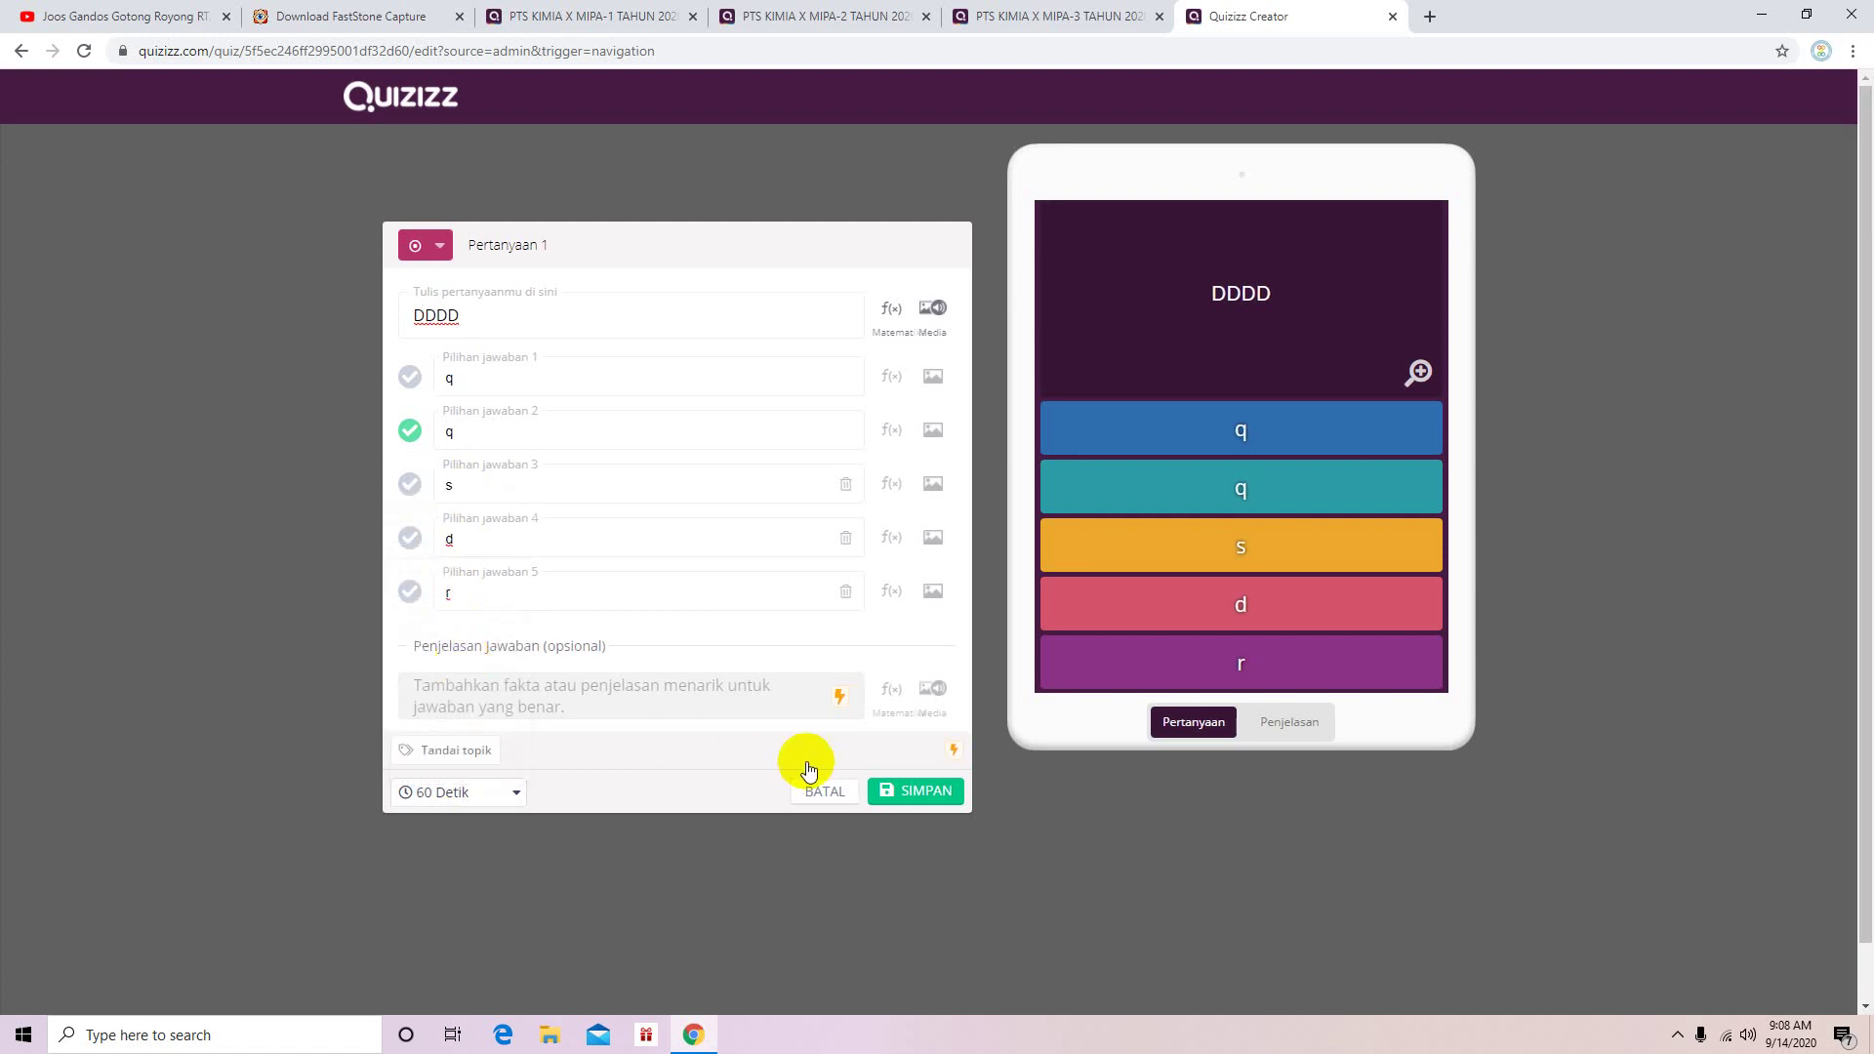
click(937, 791)
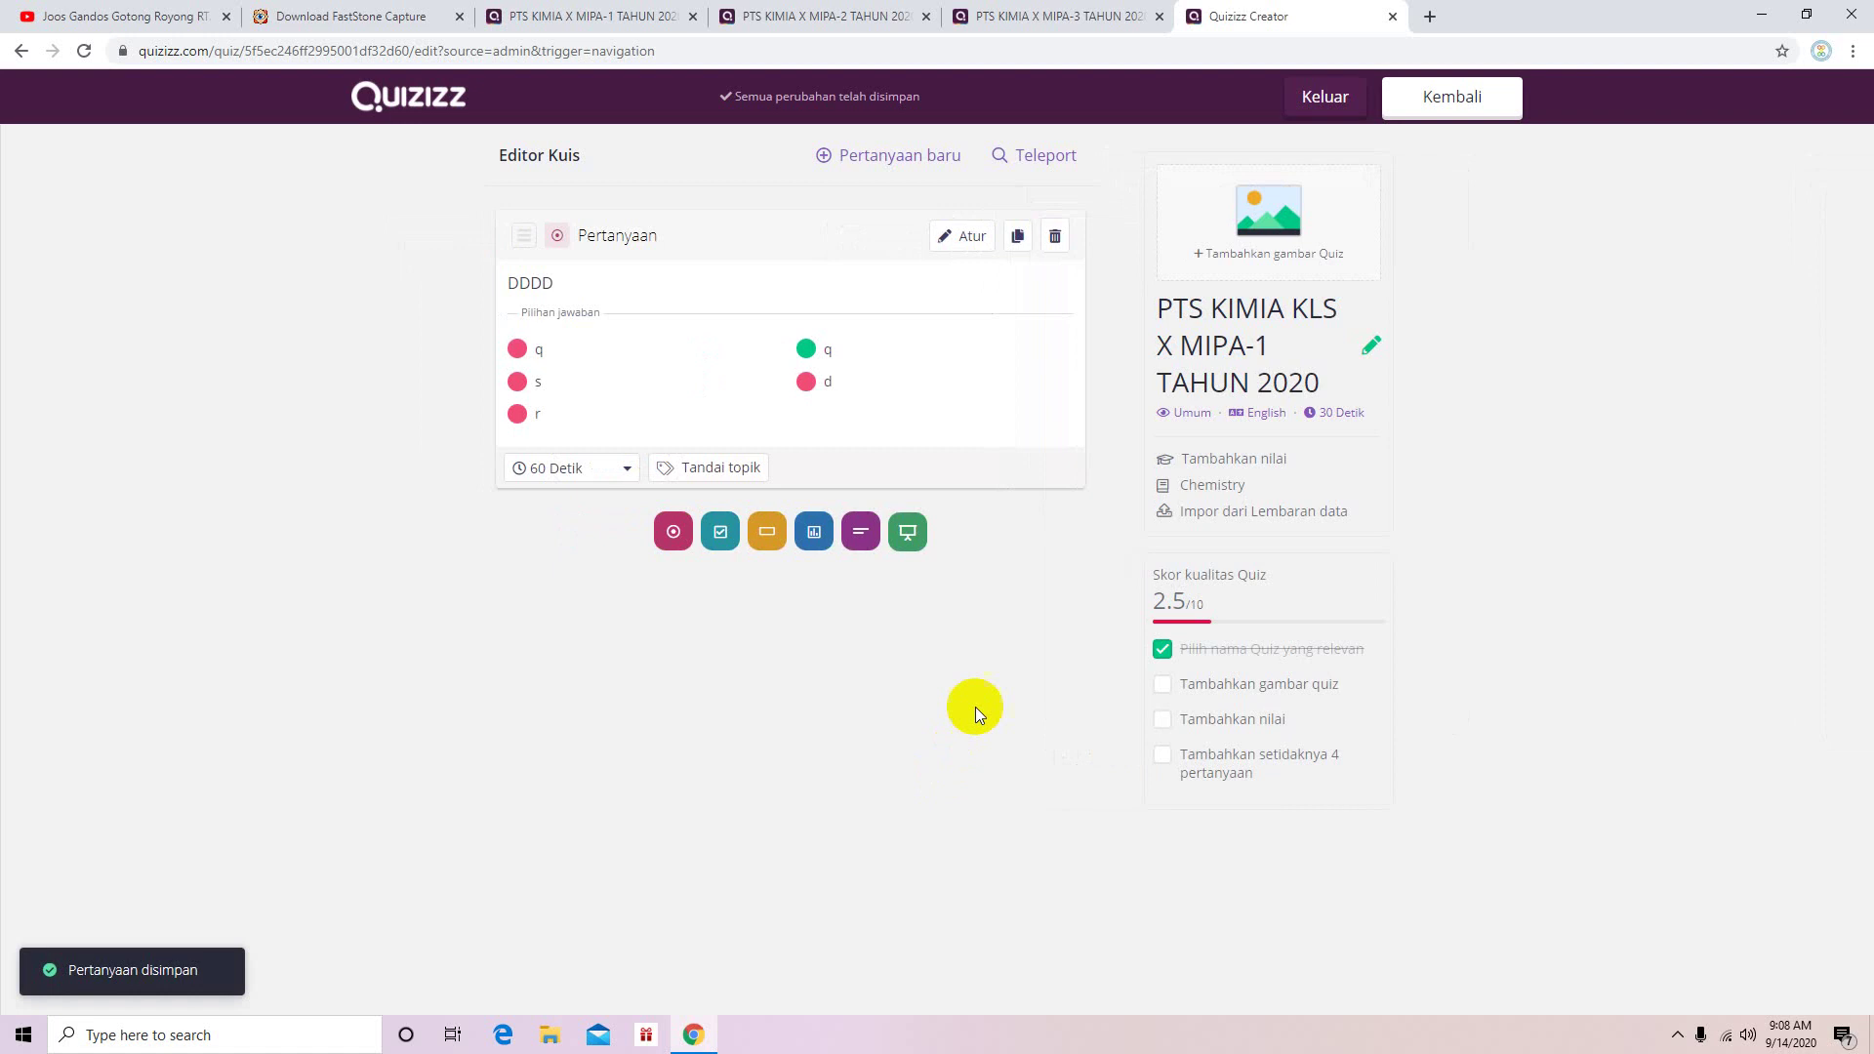
Step: Add a second multiple-choice question reading qq with five answer options: qq, a, a, a and a
click(864, 164)
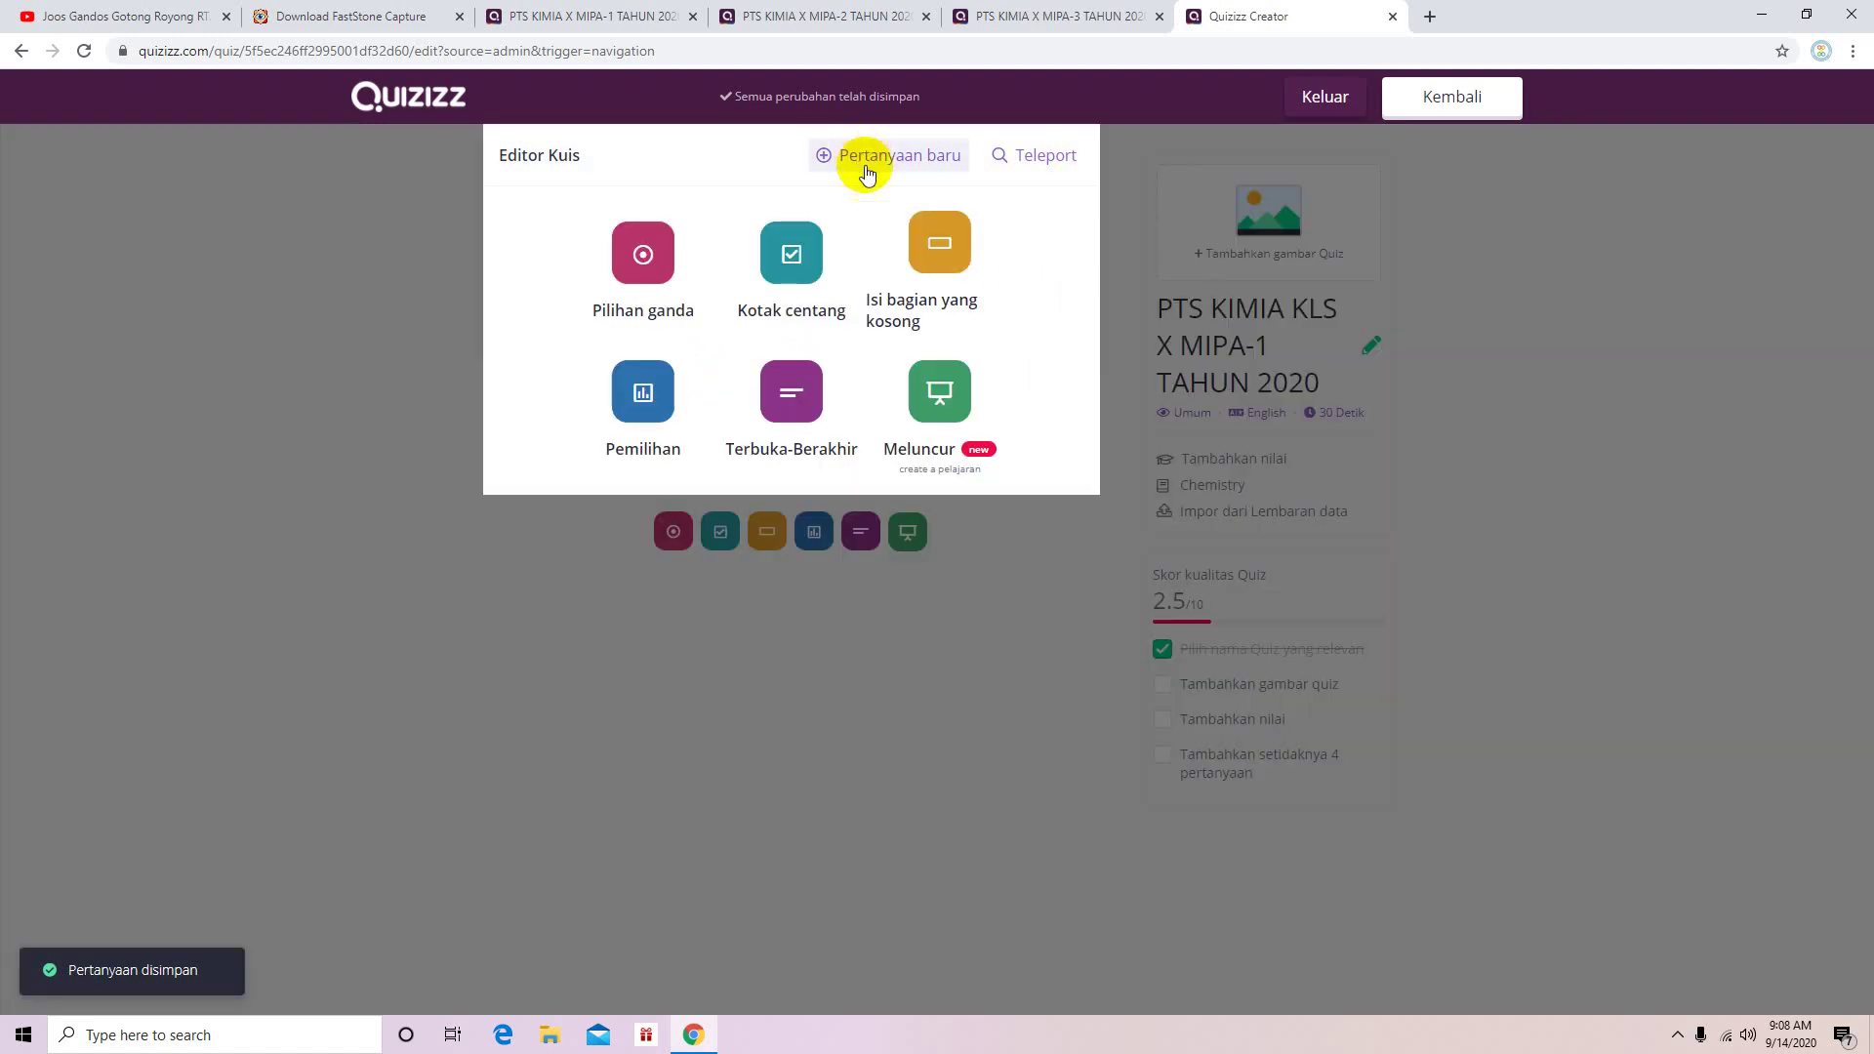
click(630, 264)
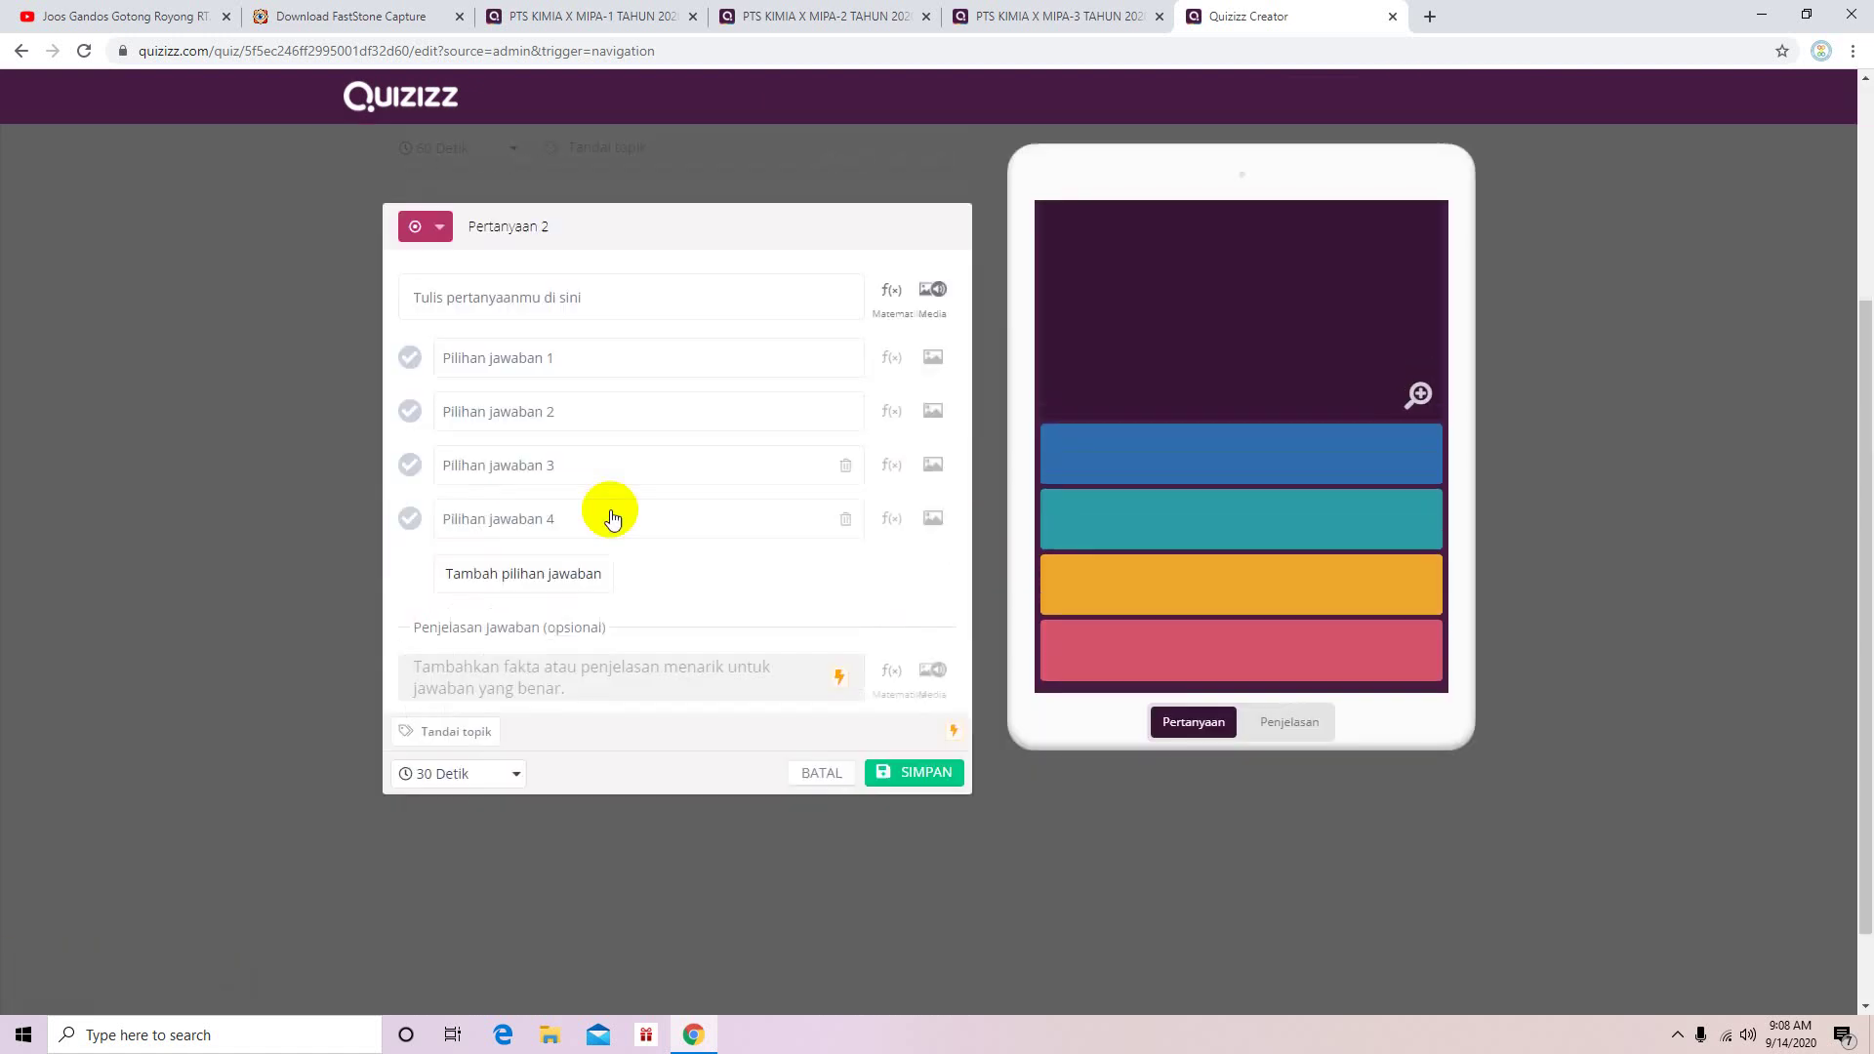
click(629, 235)
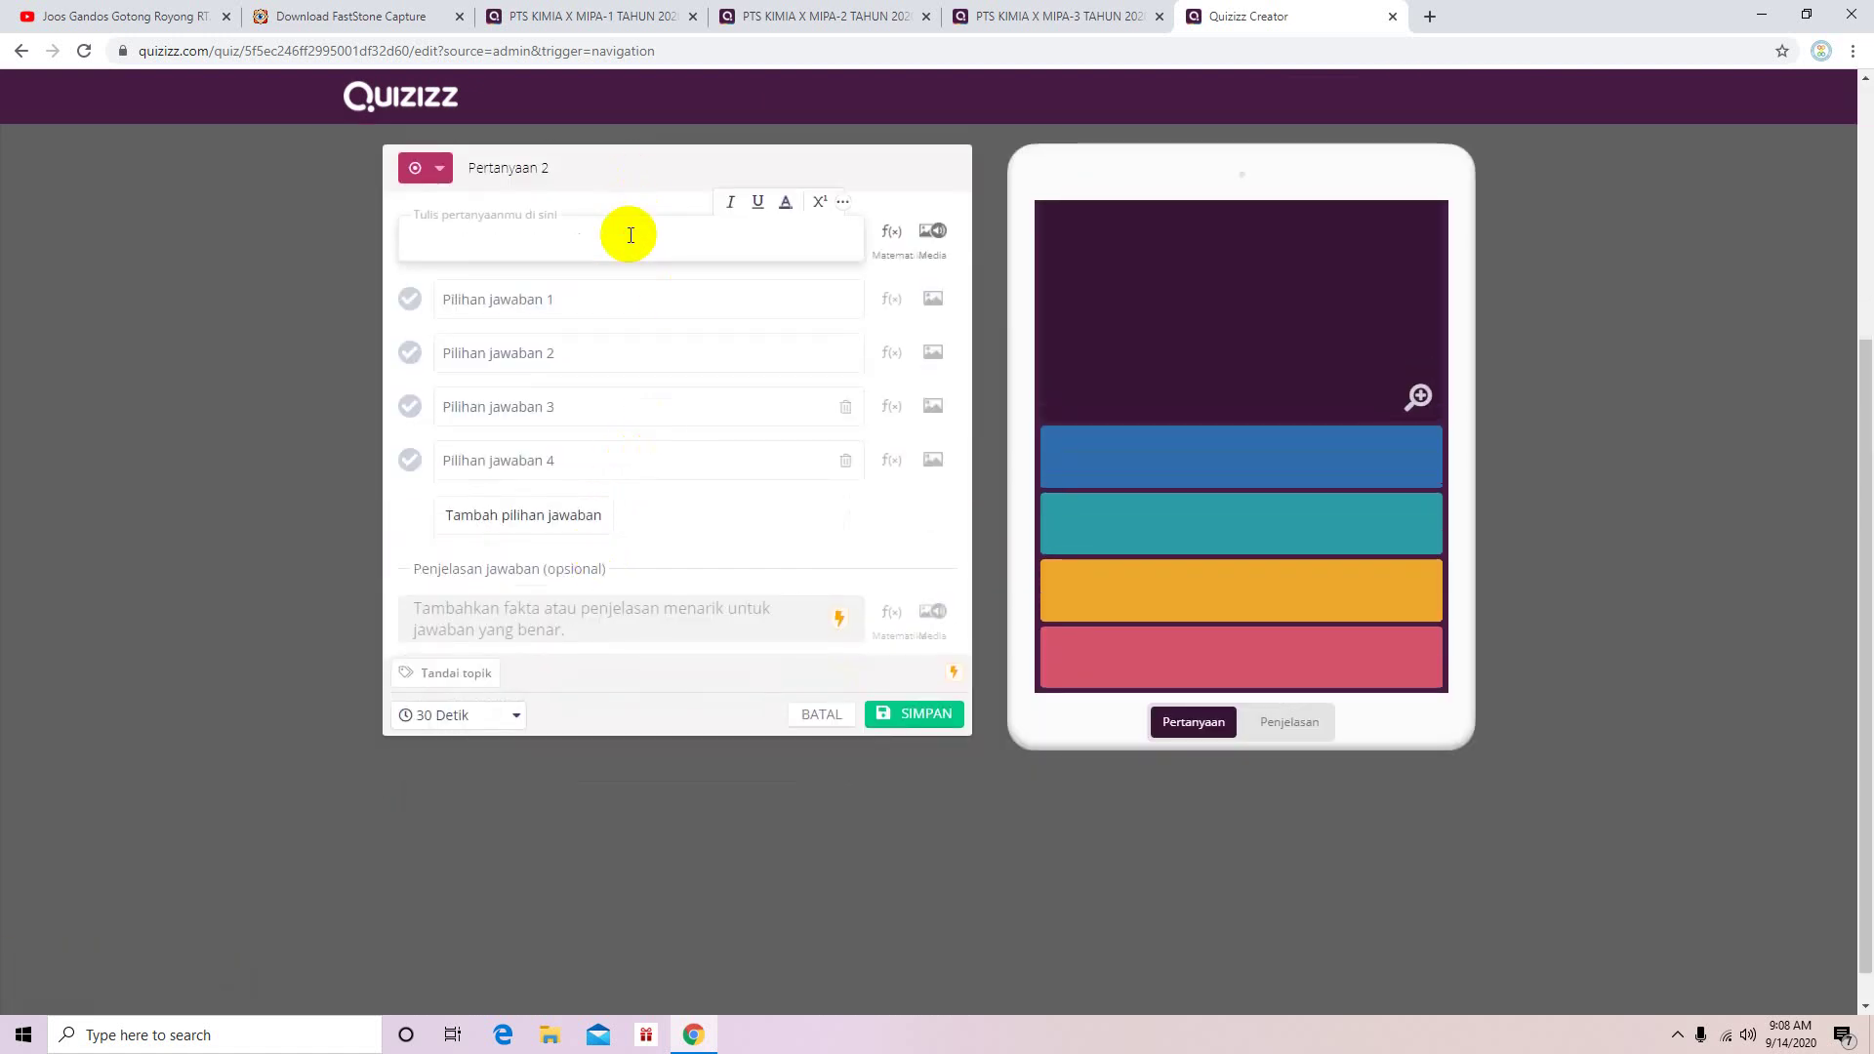
text(qq)
click(602, 299)
text(qq)
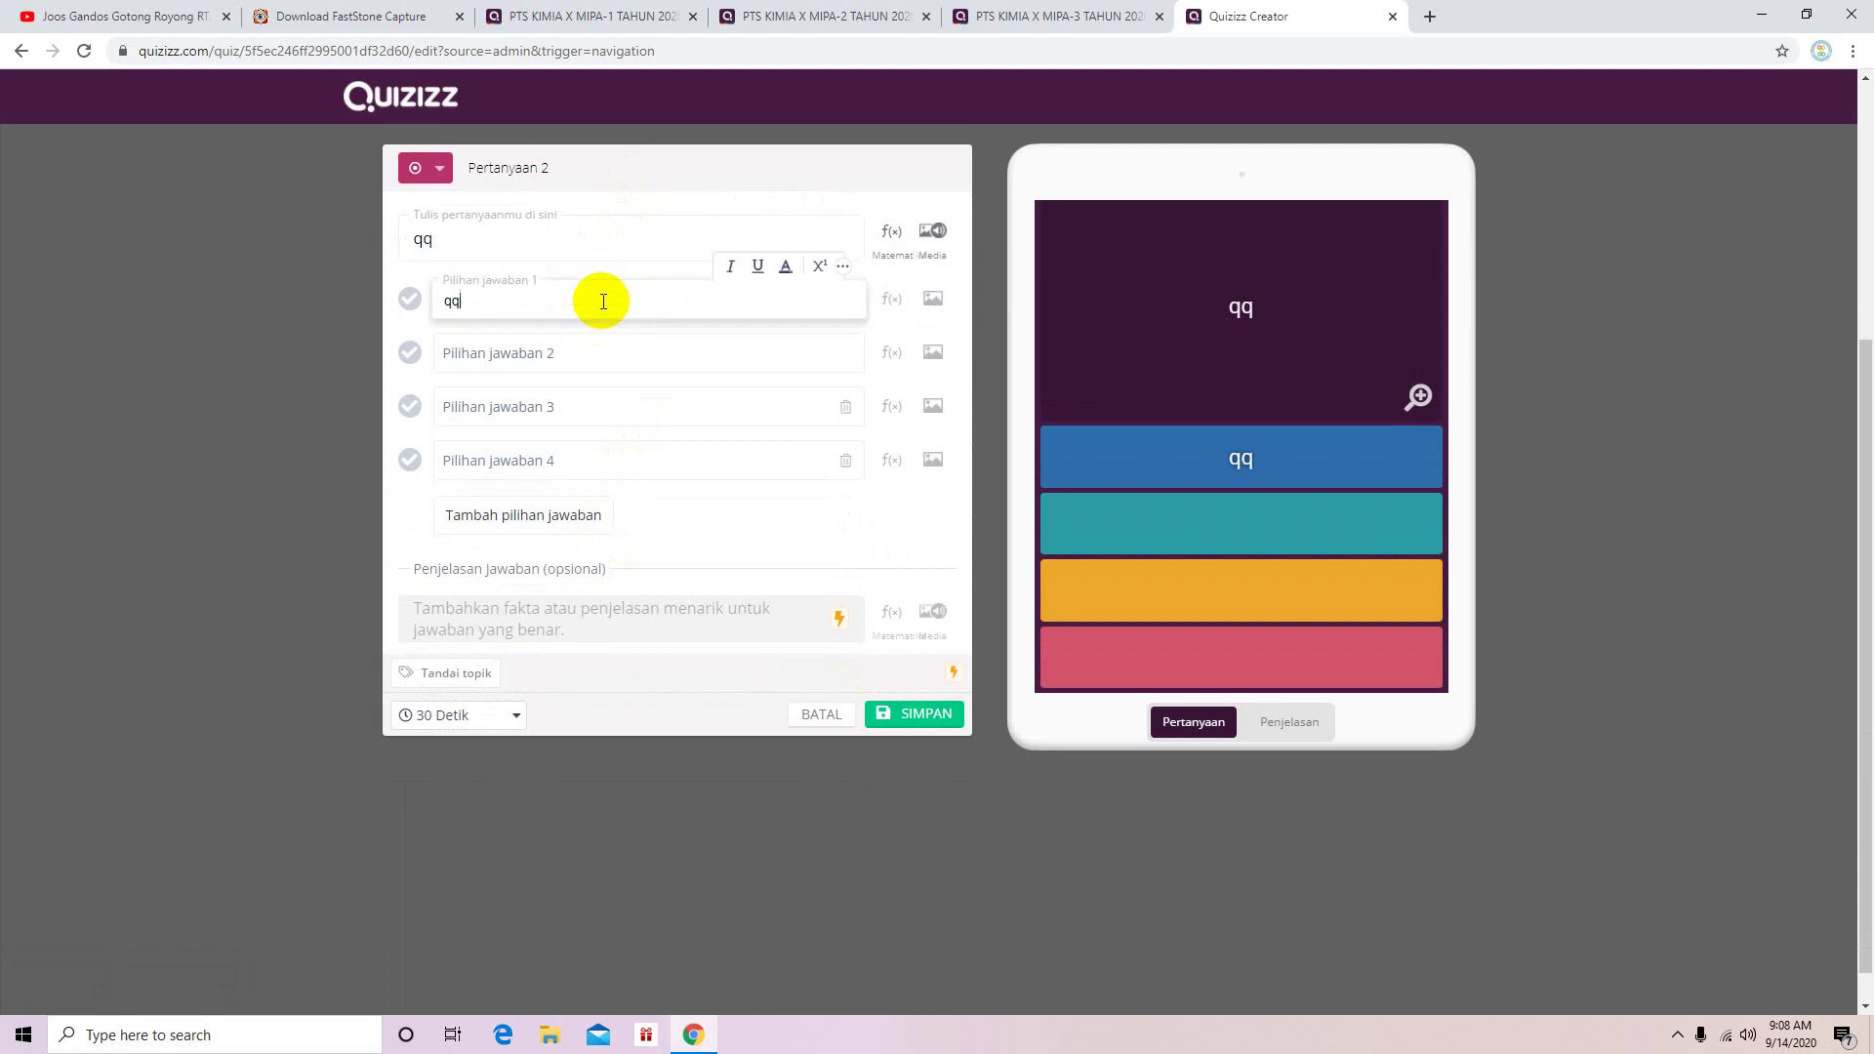
click(581, 365)
text(a)
click(572, 404)
text(a)
click(593, 478)
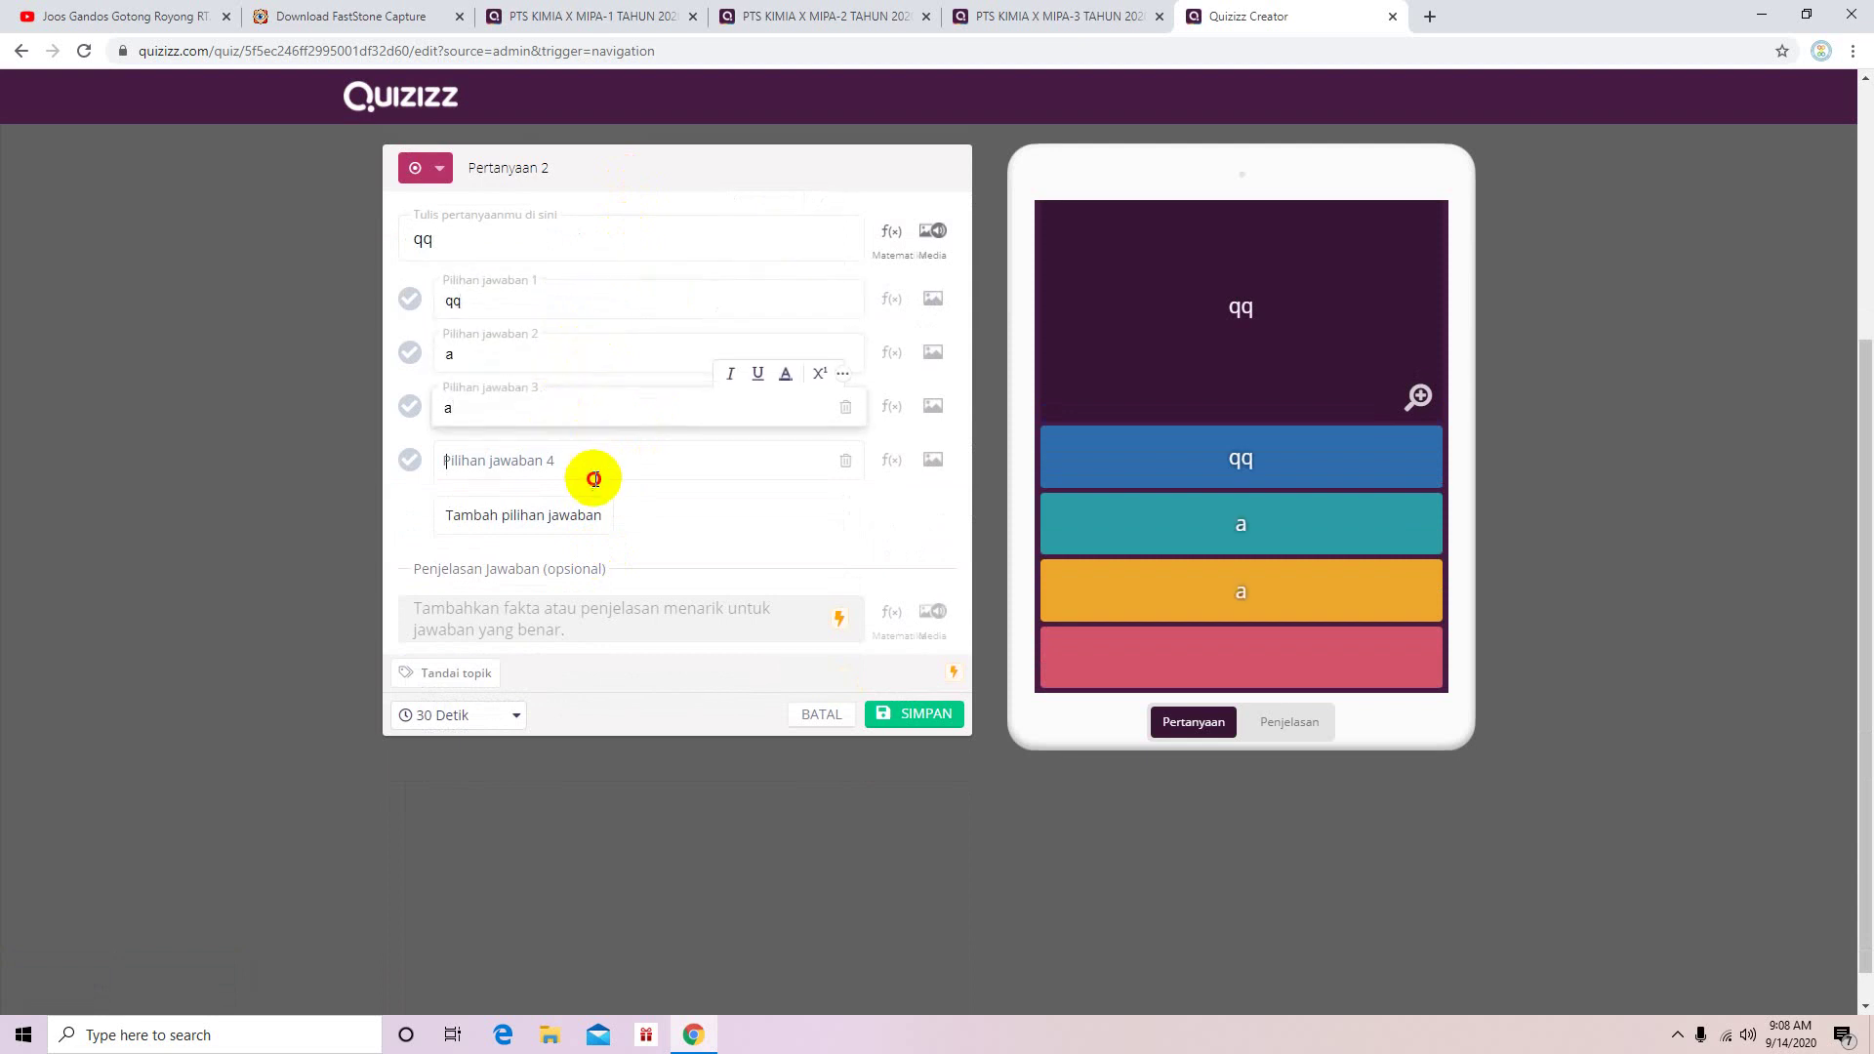
text(a)
click(584, 514)
text(a)
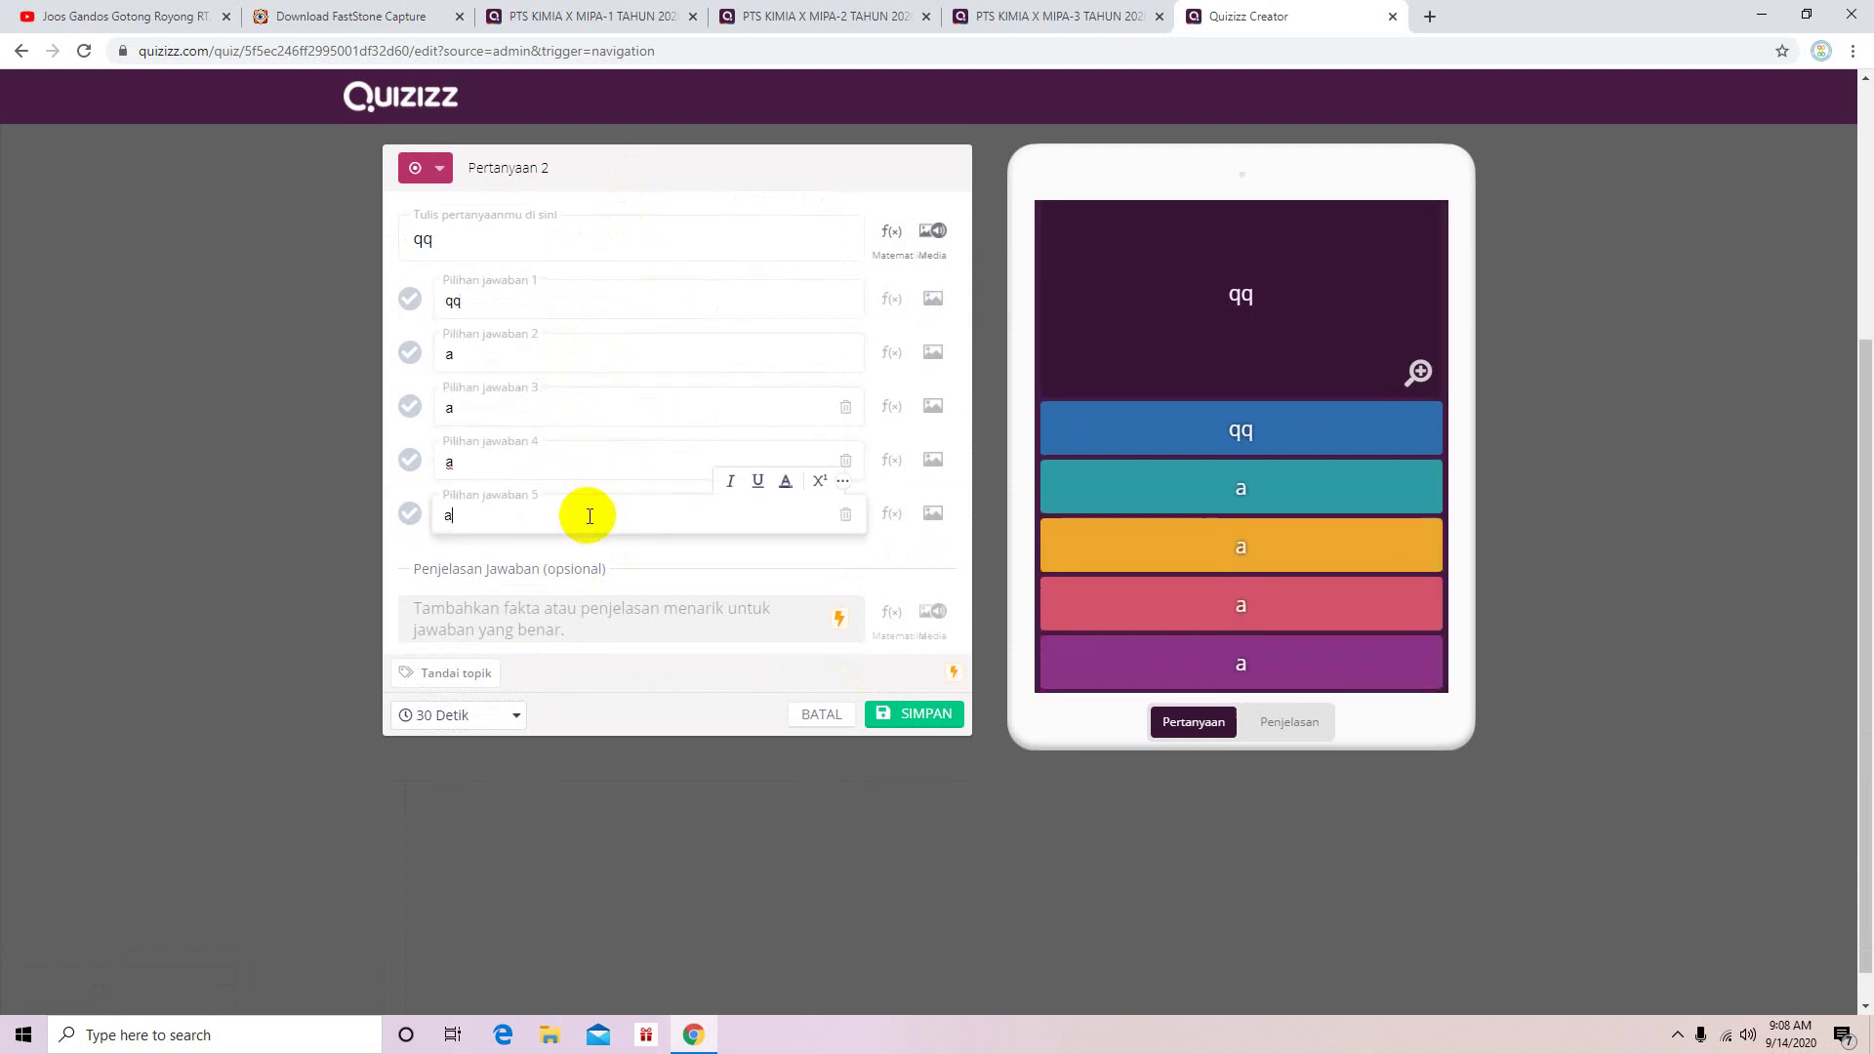
Step: Give question 2 a 30-second time limit, mark its second answer as correct, and save it
click(516, 714)
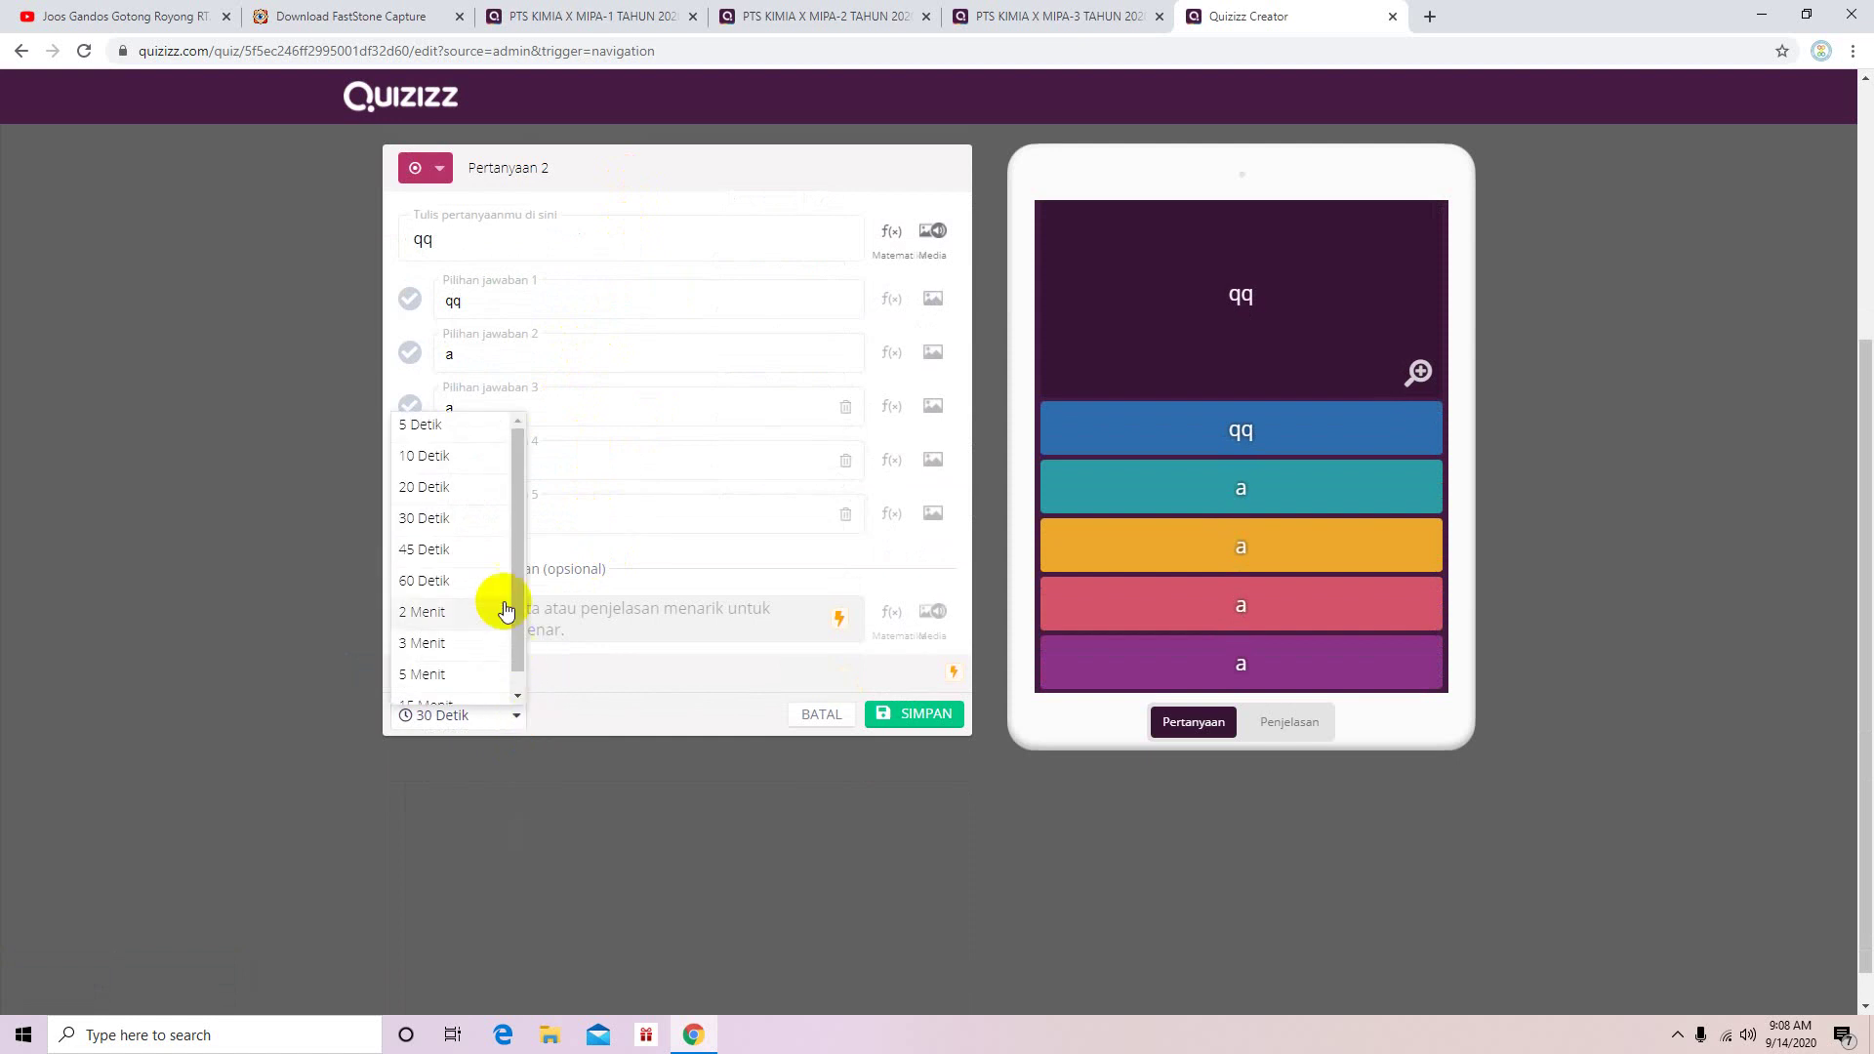
click(466, 517)
click(943, 715)
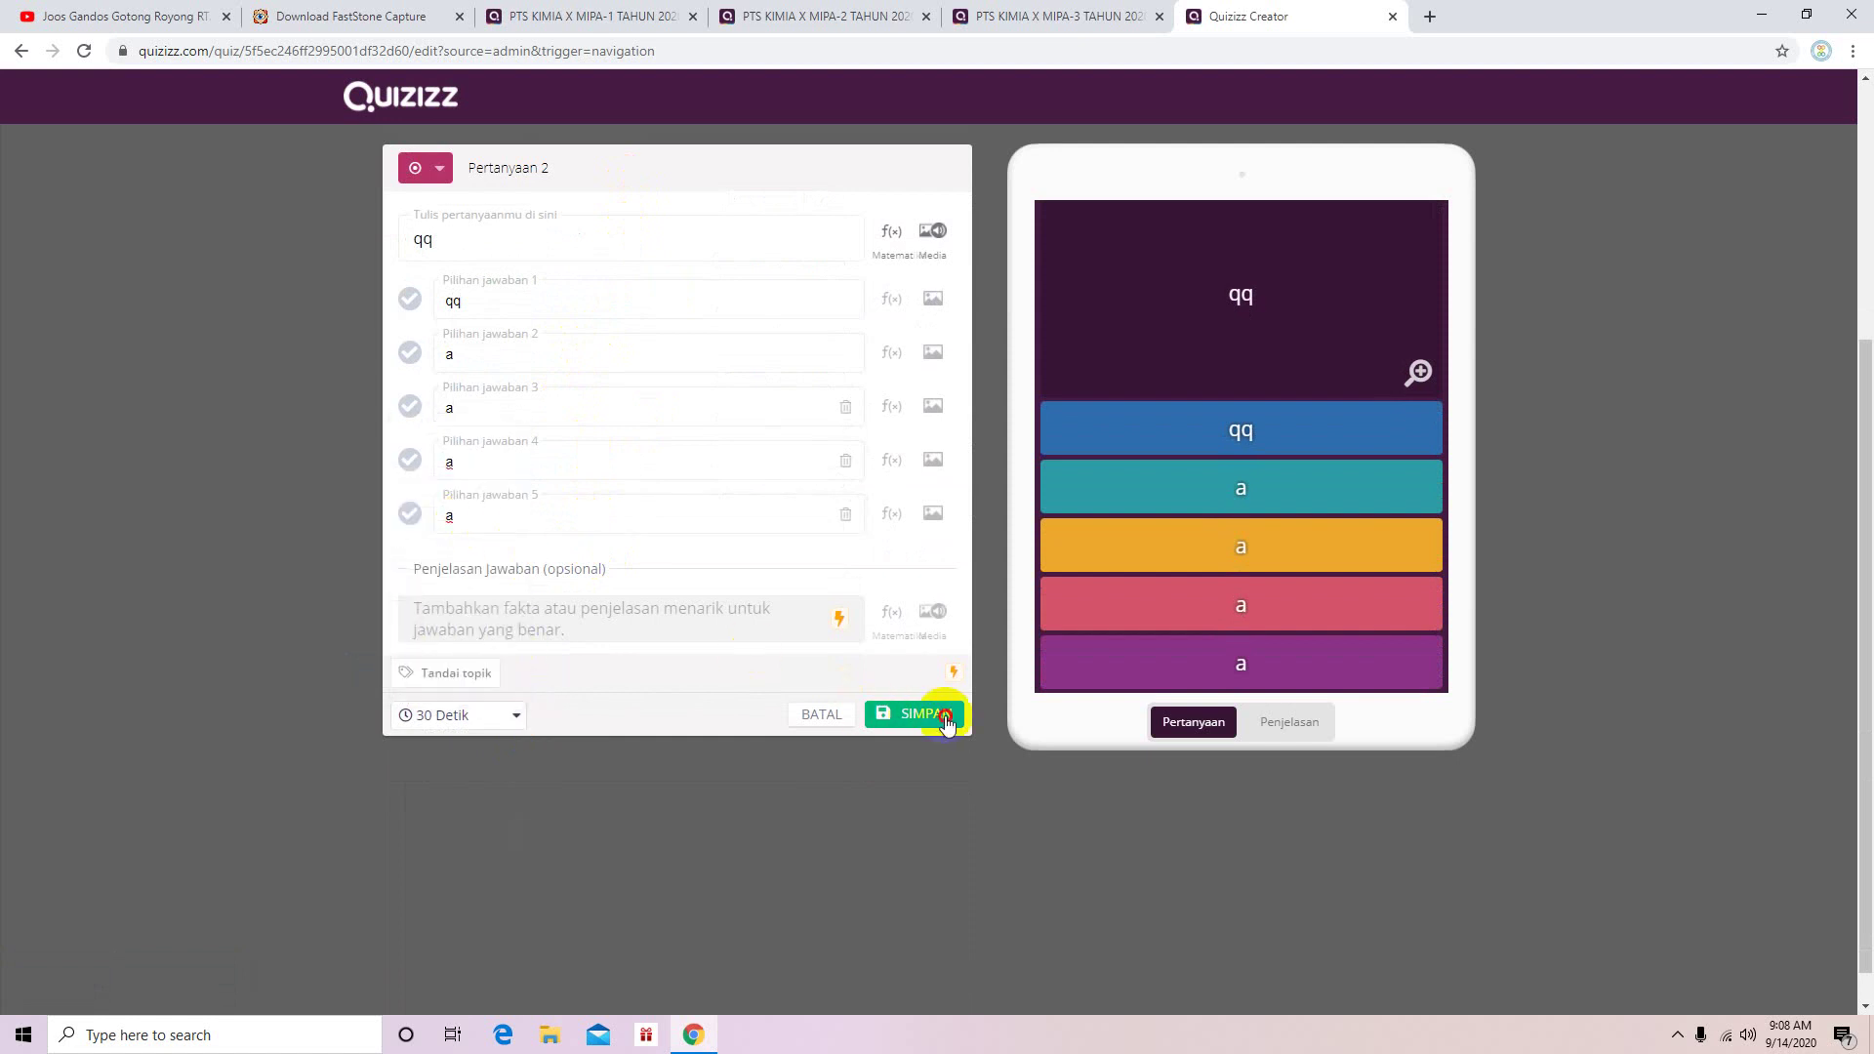
click(419, 431)
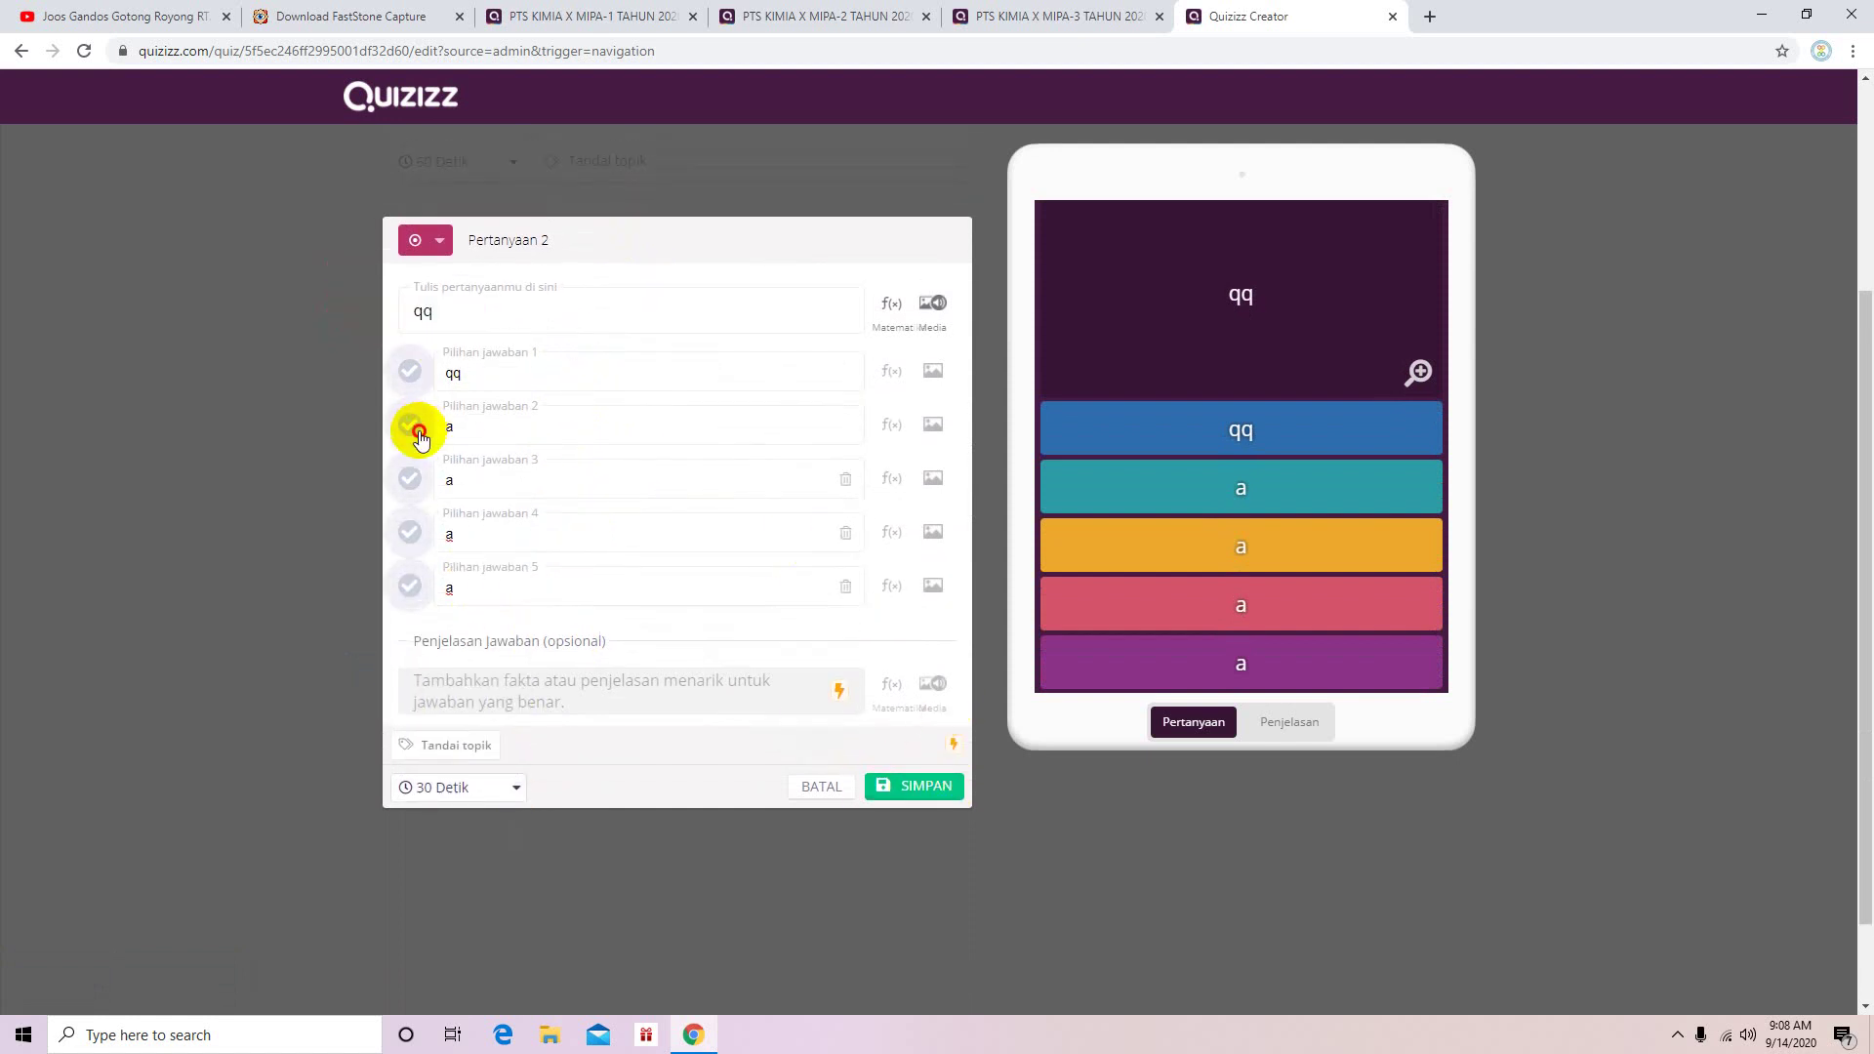
click(925, 790)
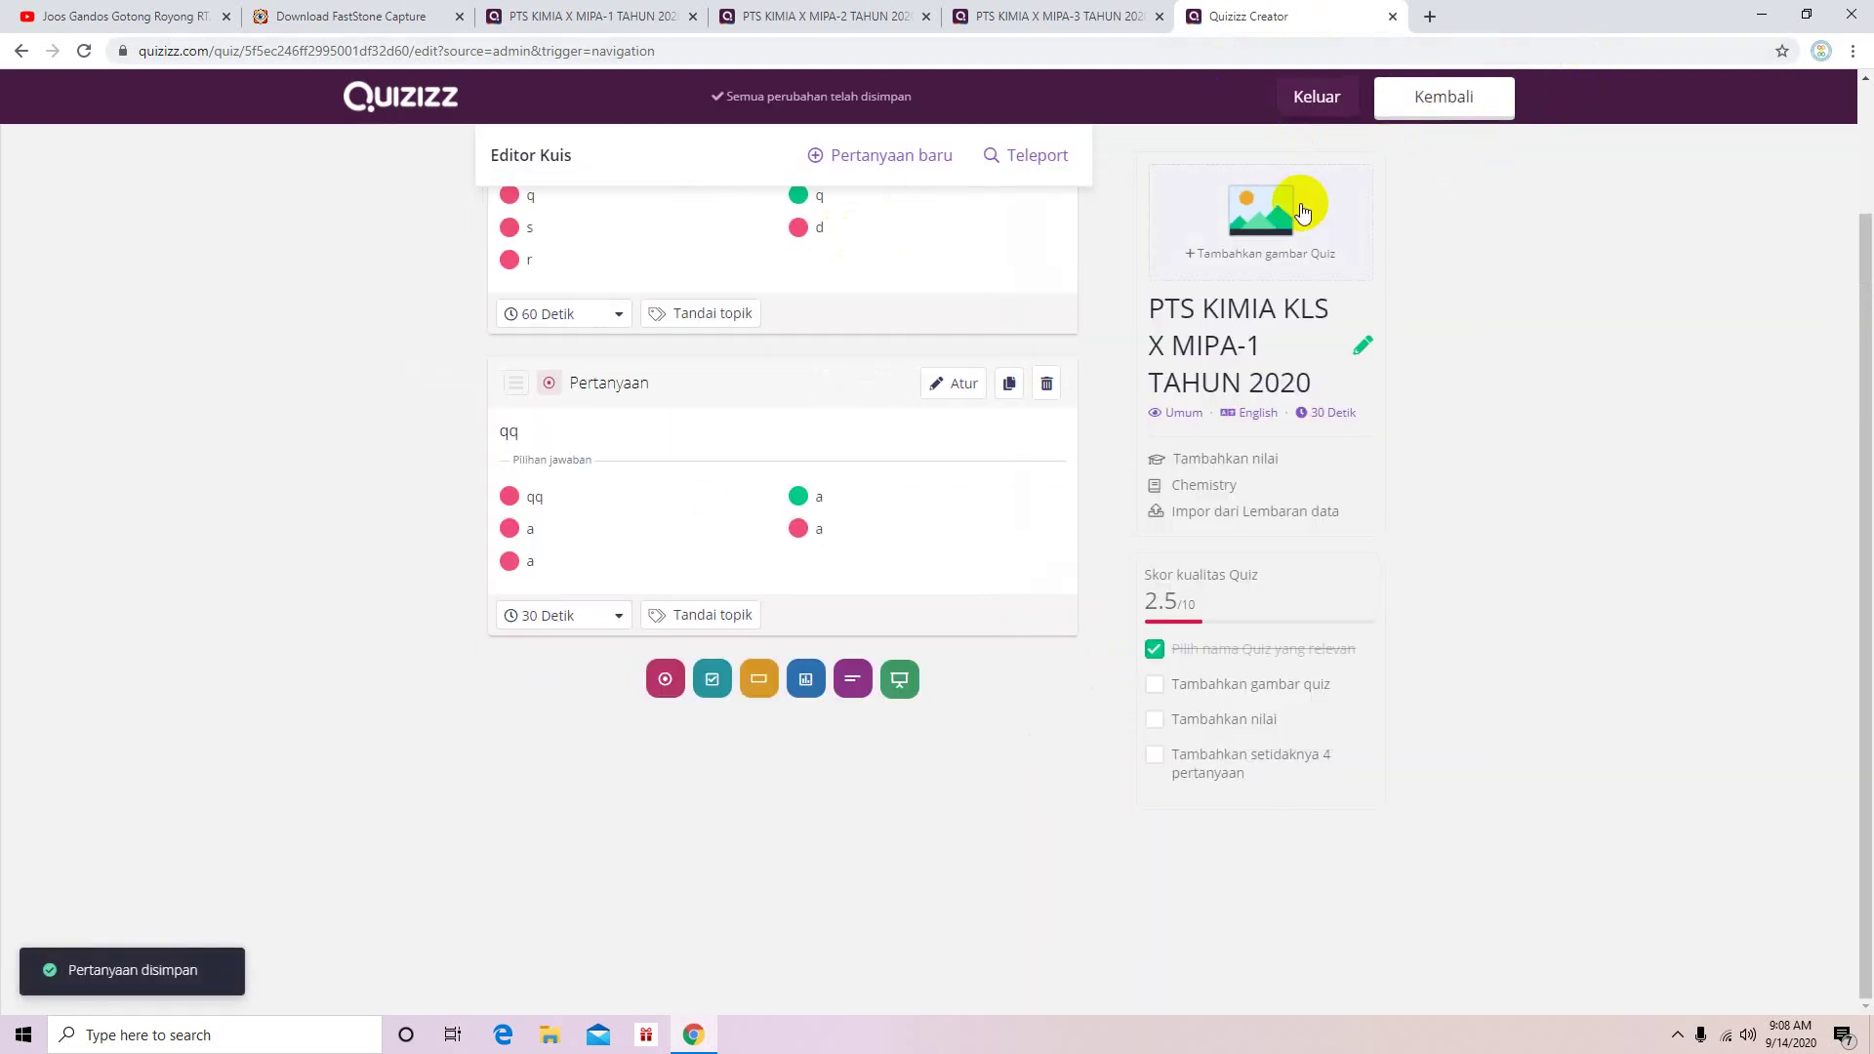
Step: Open the details of the finished quiz and set its language to Indonesian, leaving out a title image
click(1458, 113)
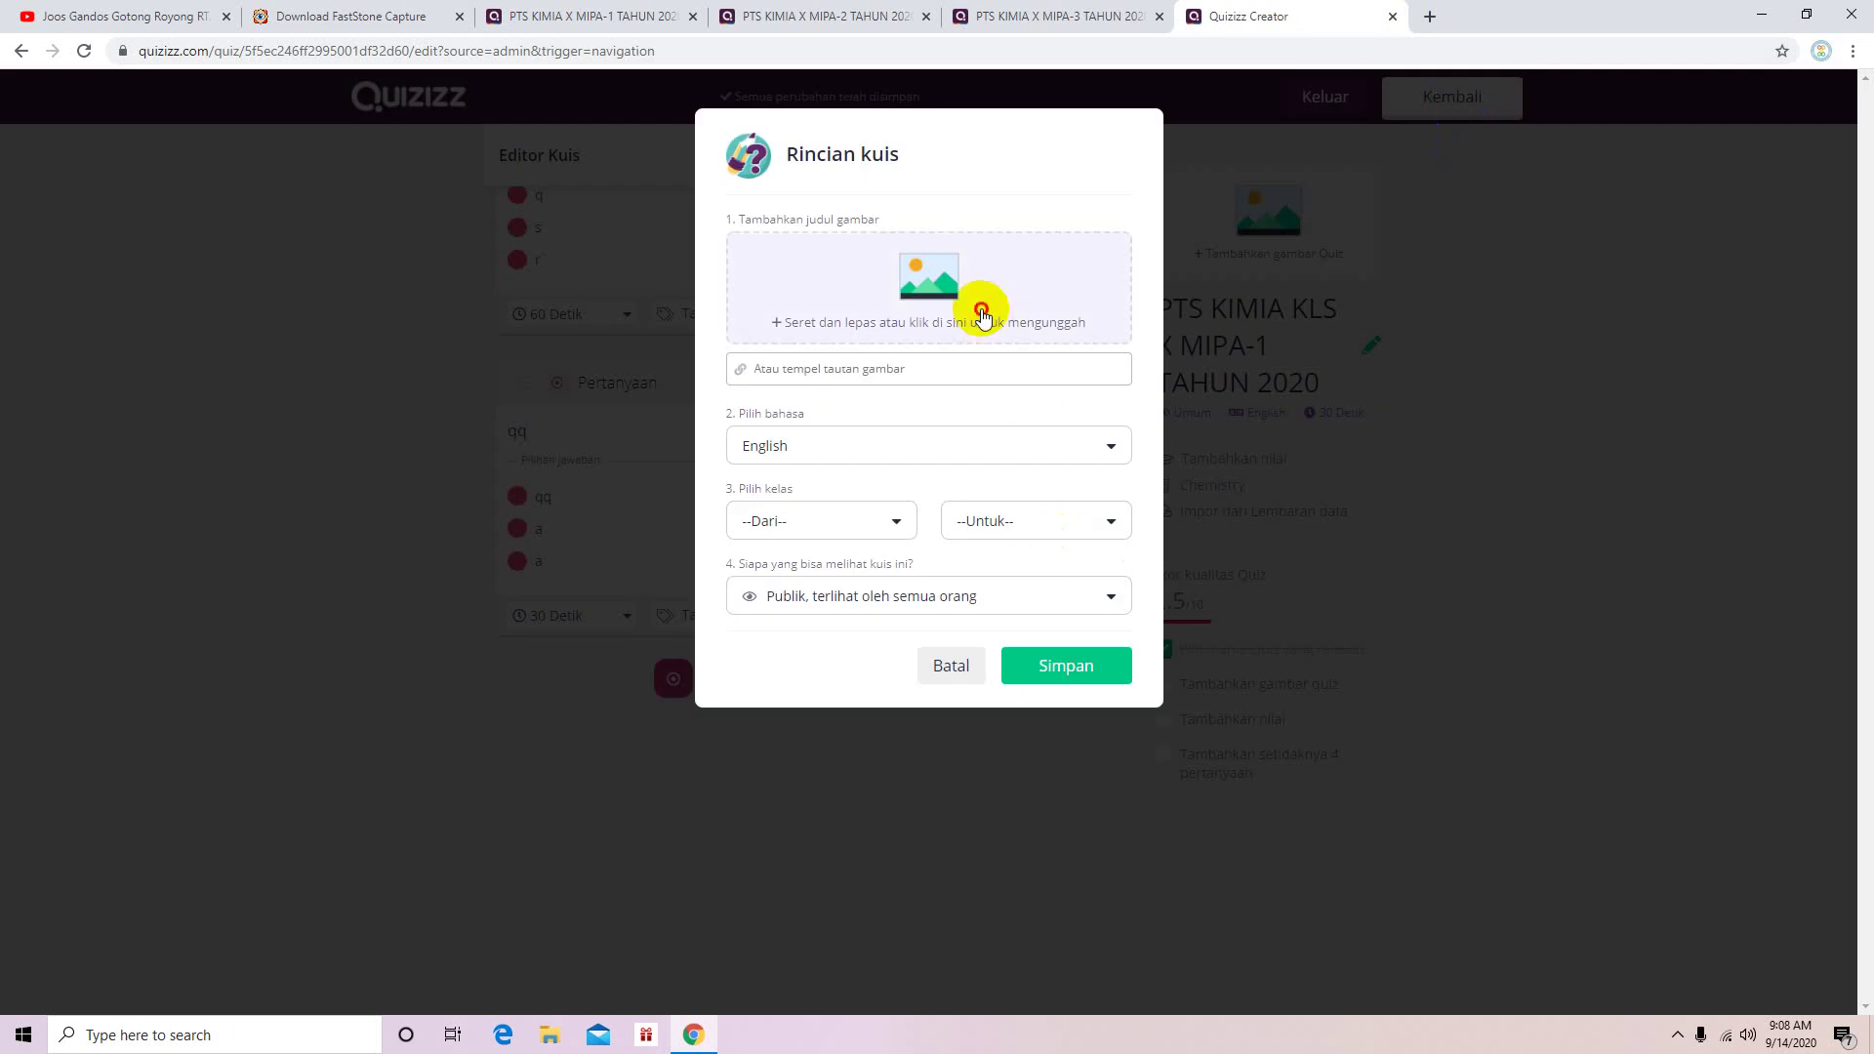
click(982, 316)
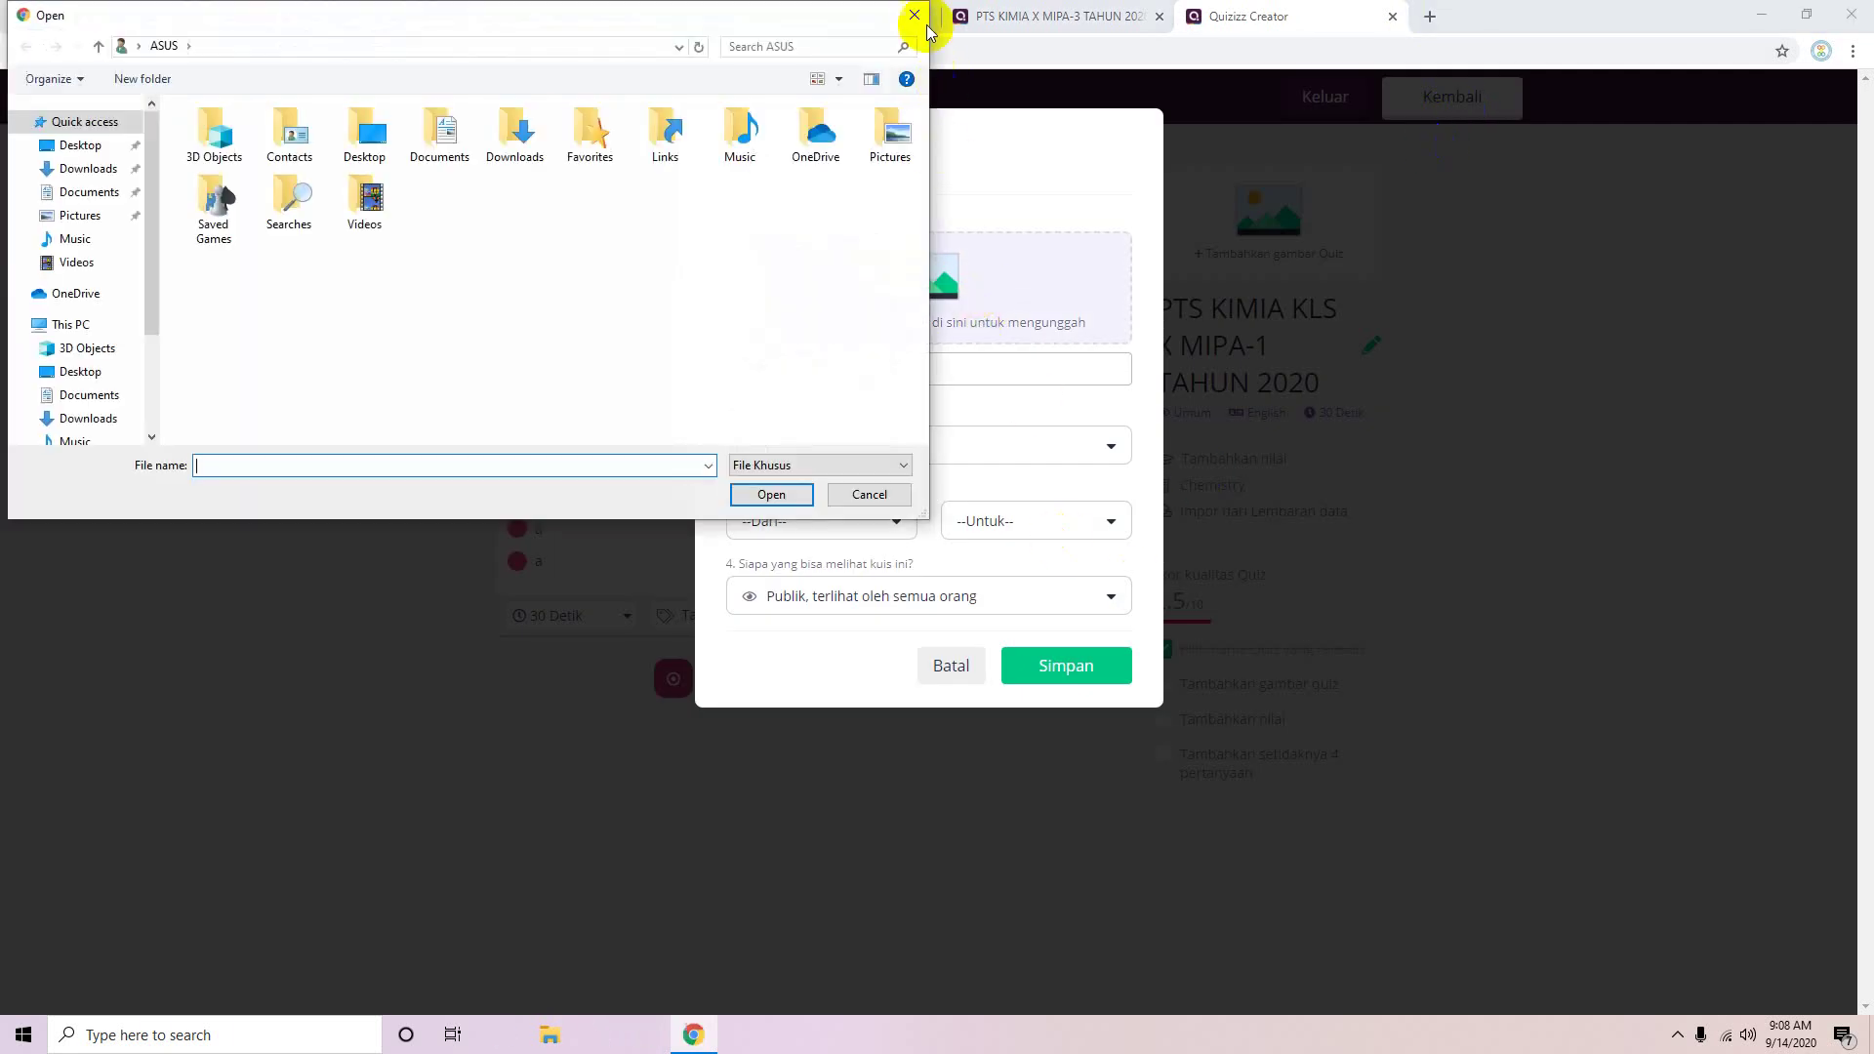
click(913, 16)
click(1062, 448)
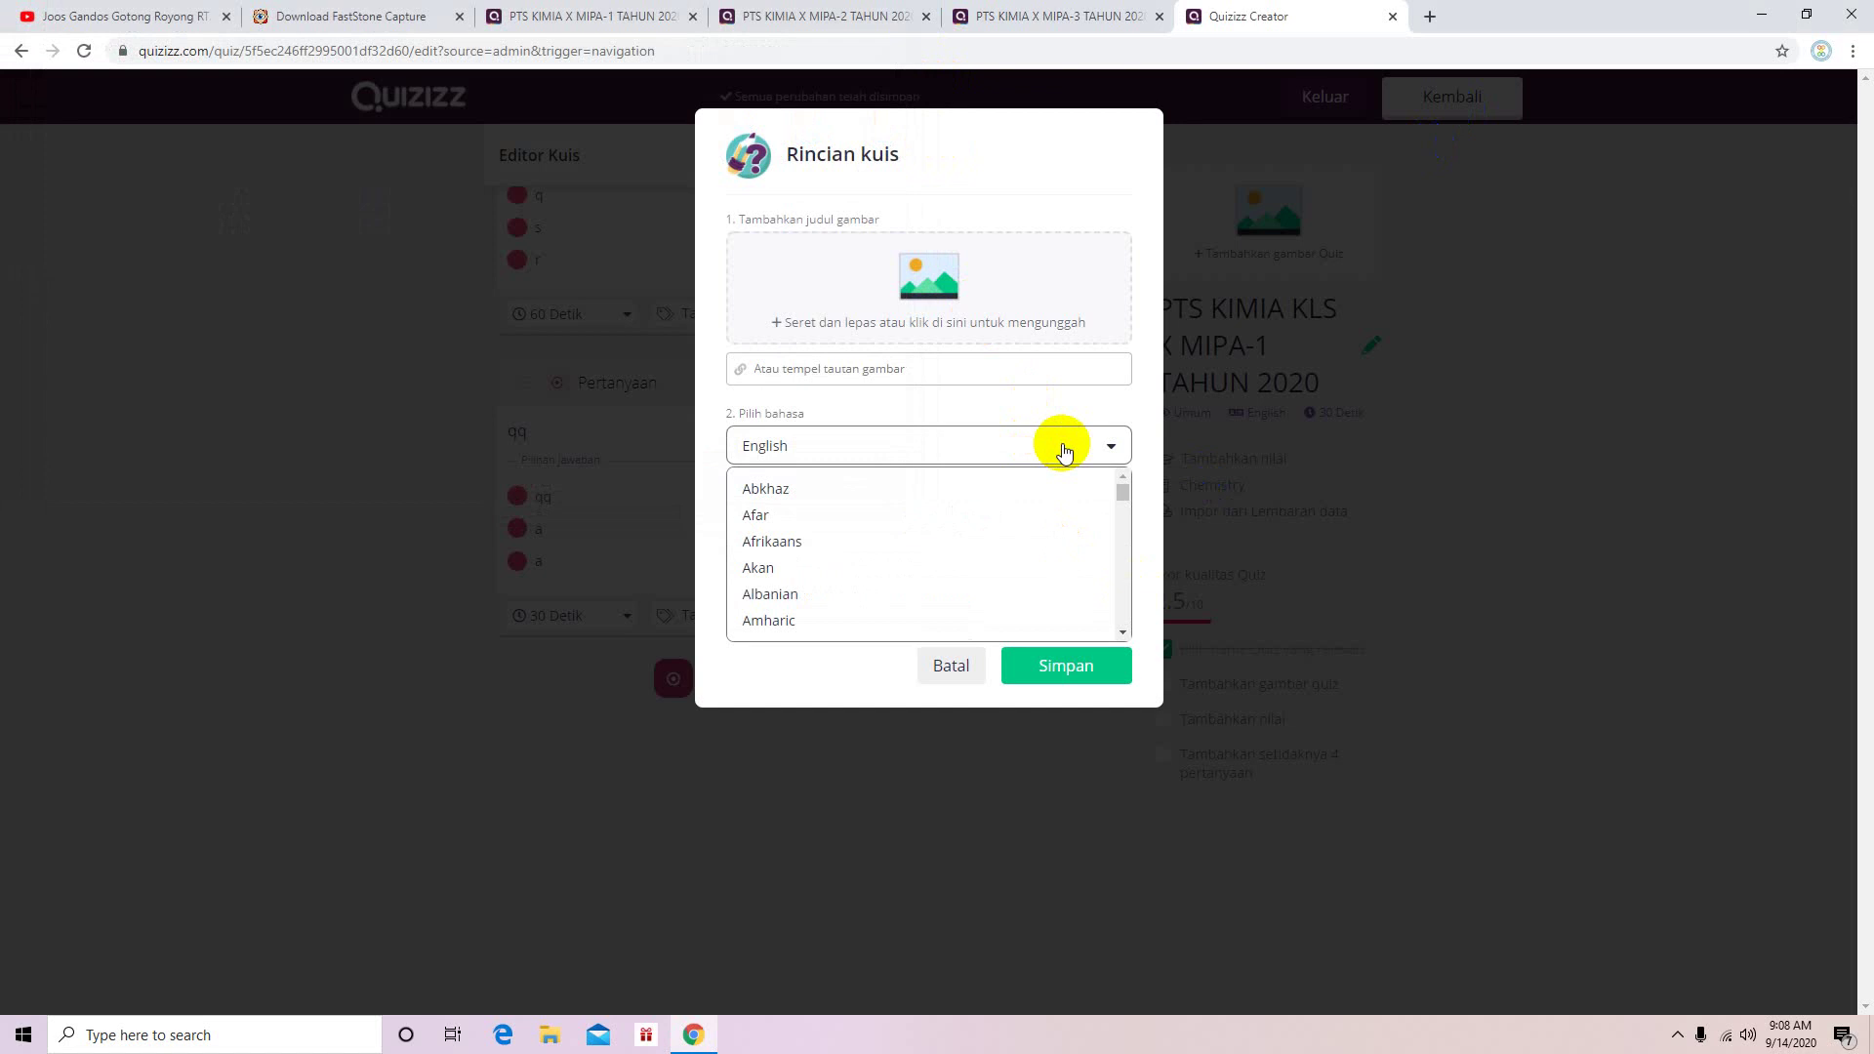
drag(1123, 489, 1137, 535)
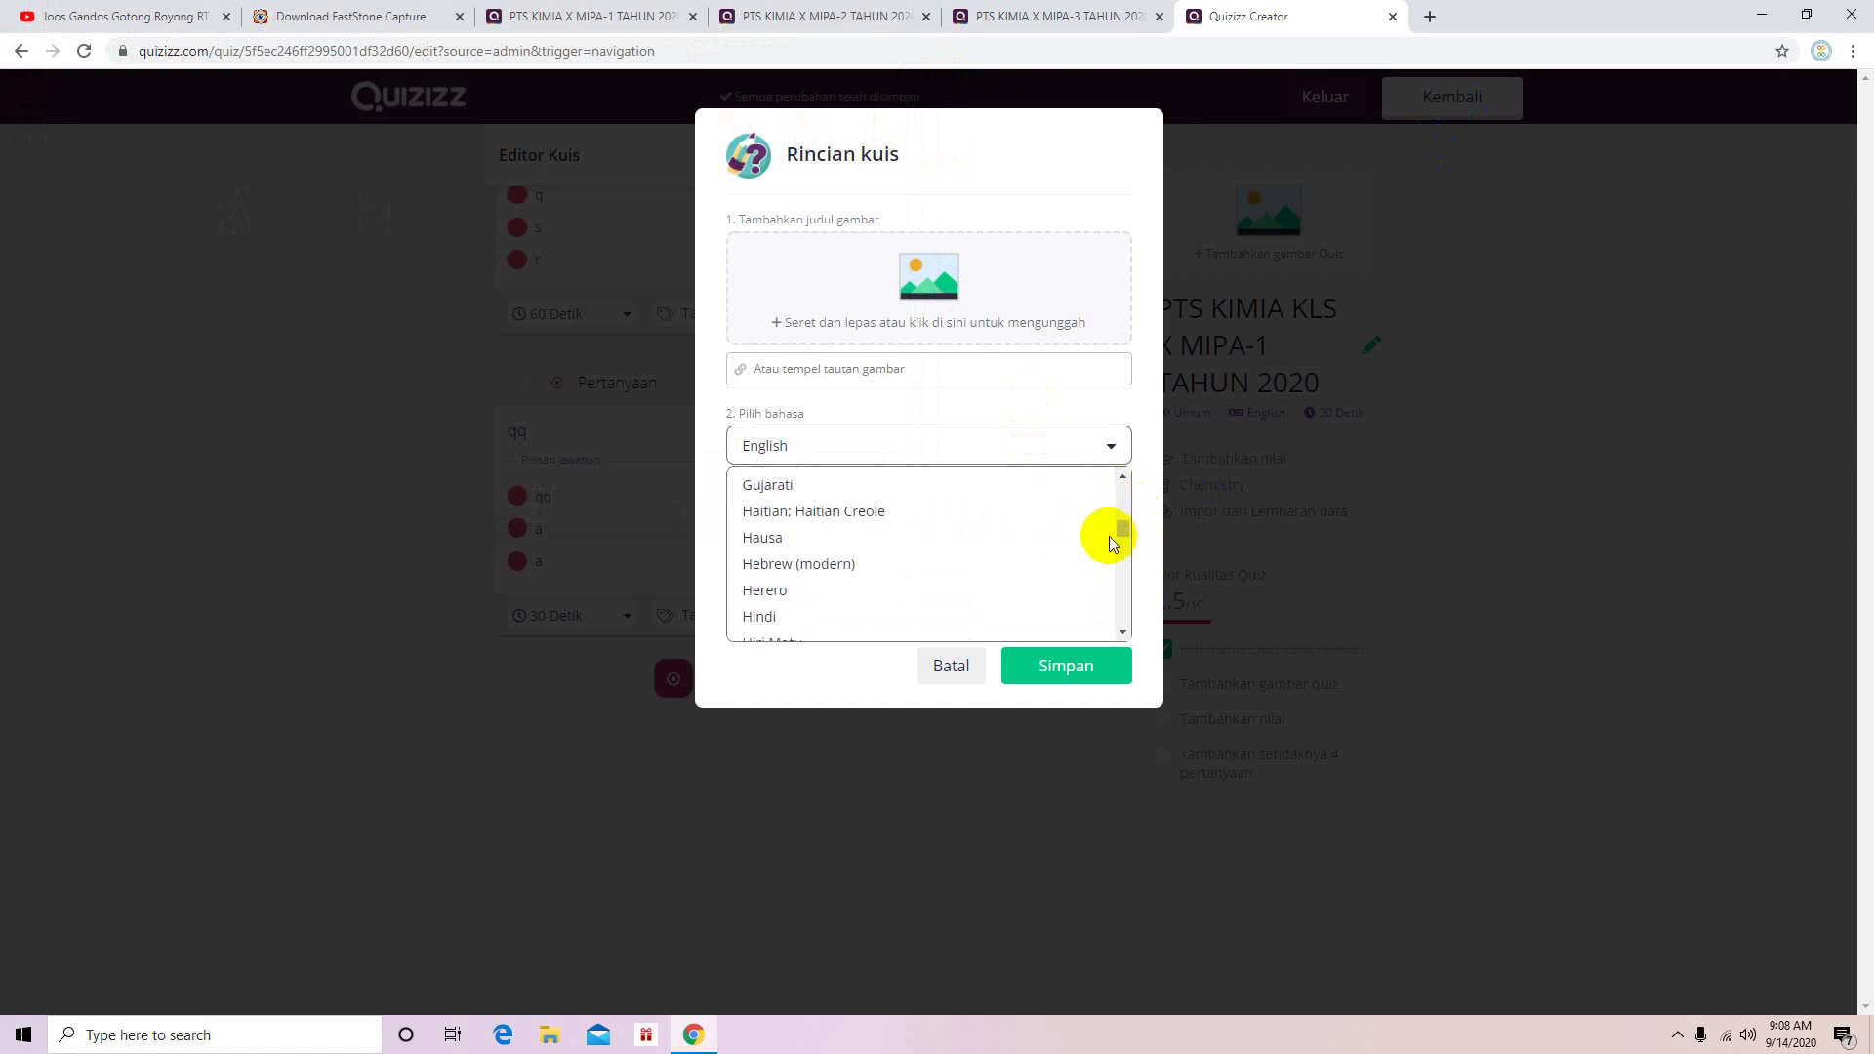
scroll(1120, 527, down, 3)
click(1017, 539)
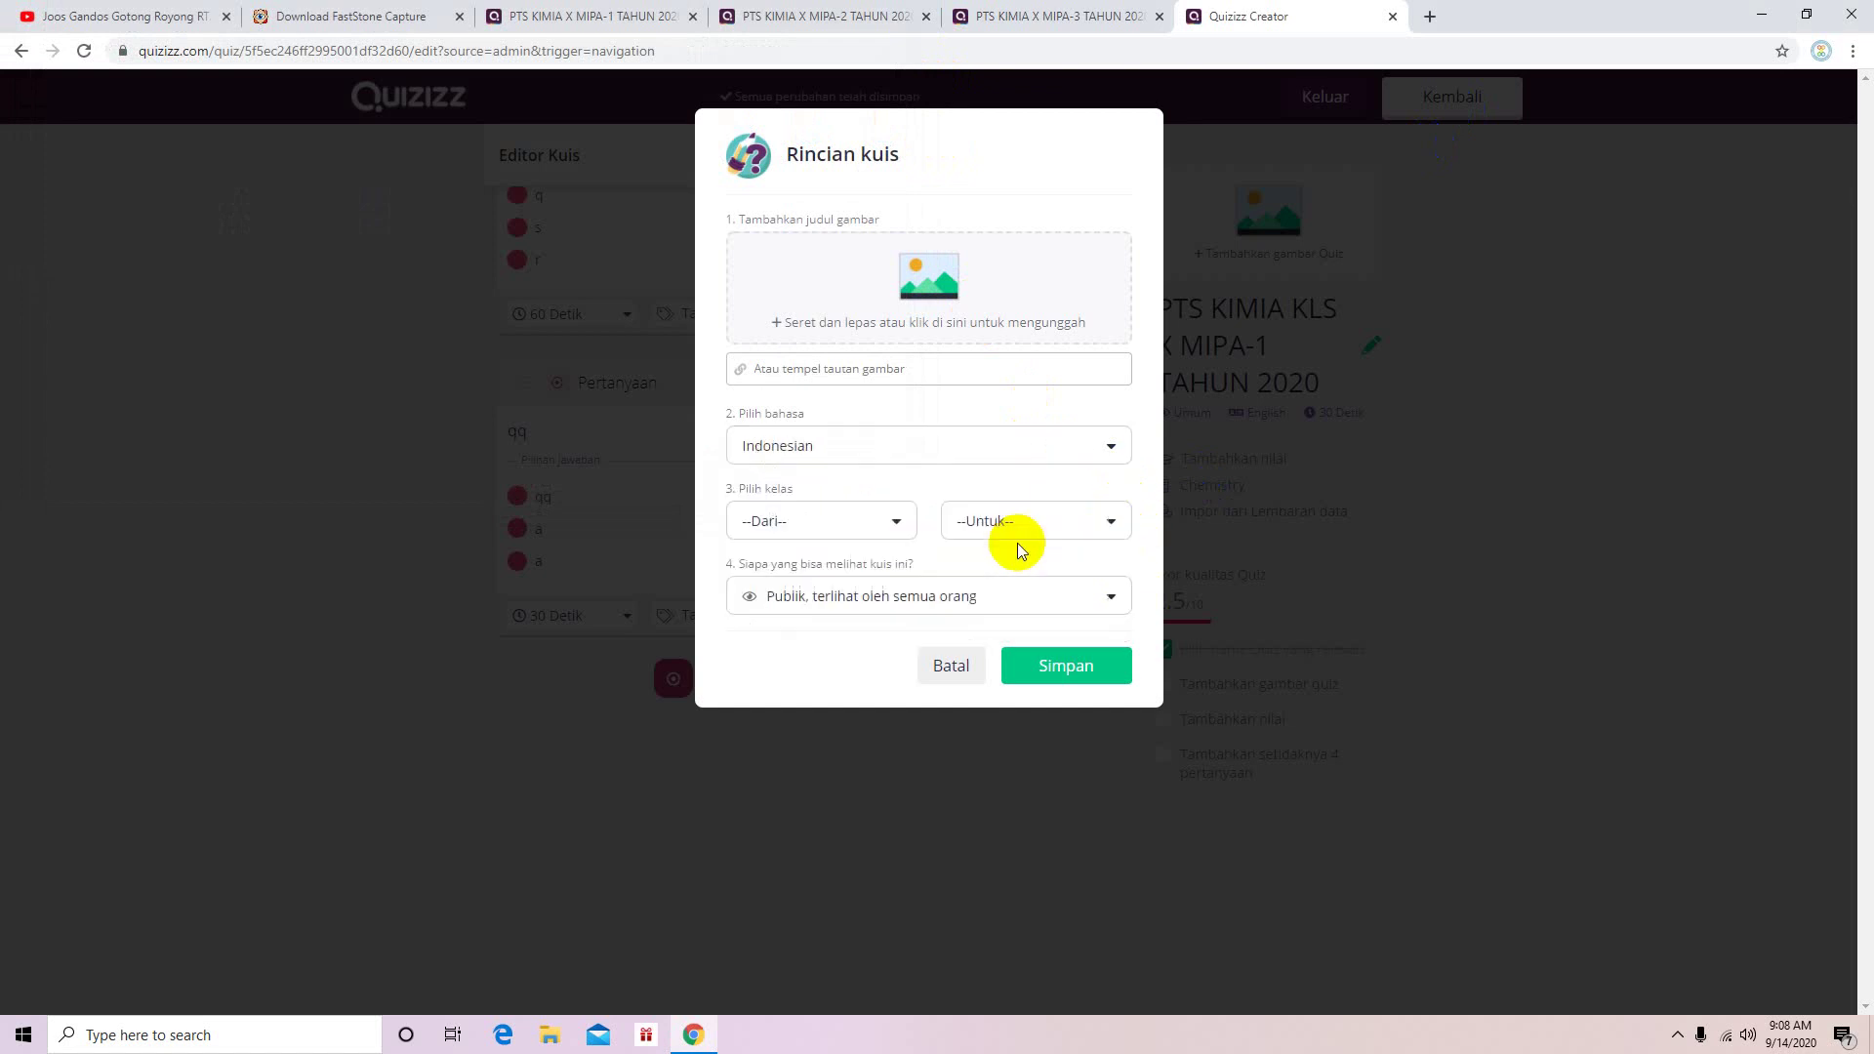
Step: Set the quiz's grade range from 10th to 10th and save the quiz details
click(905, 525)
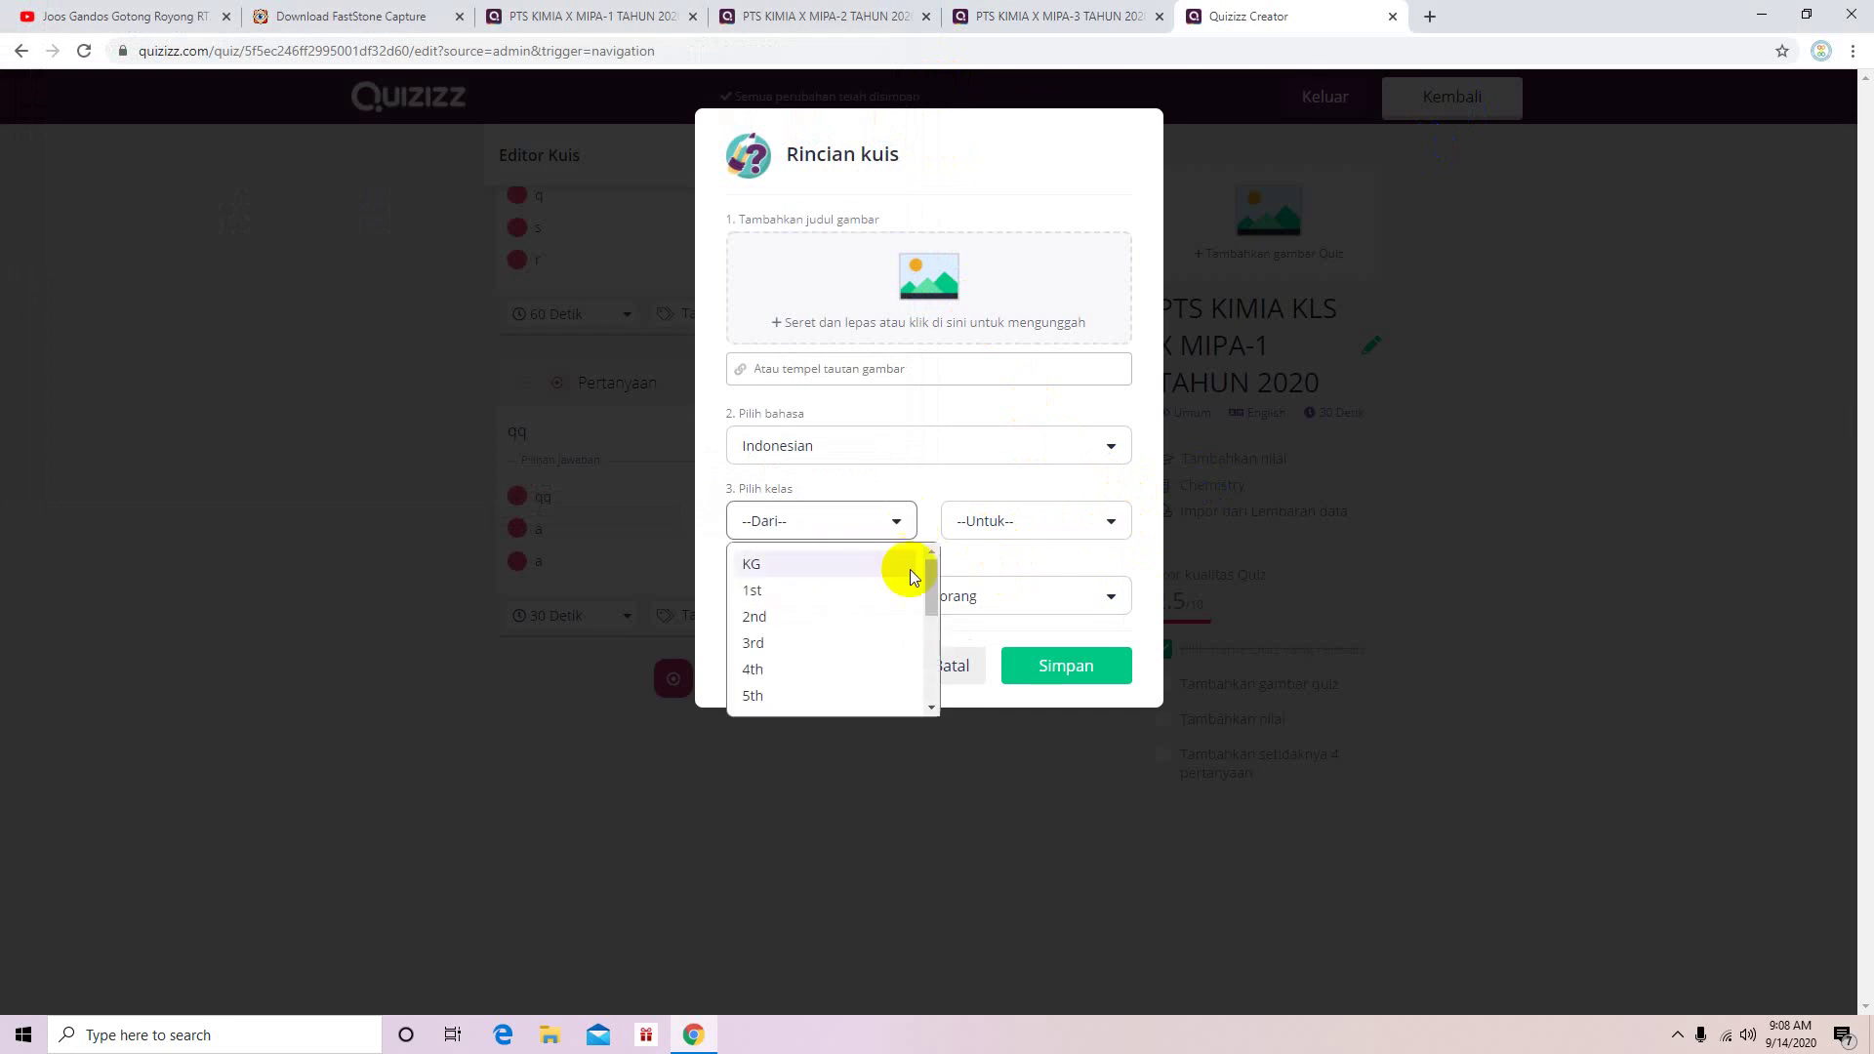
drag(933, 586, 858, 682)
click(859, 685)
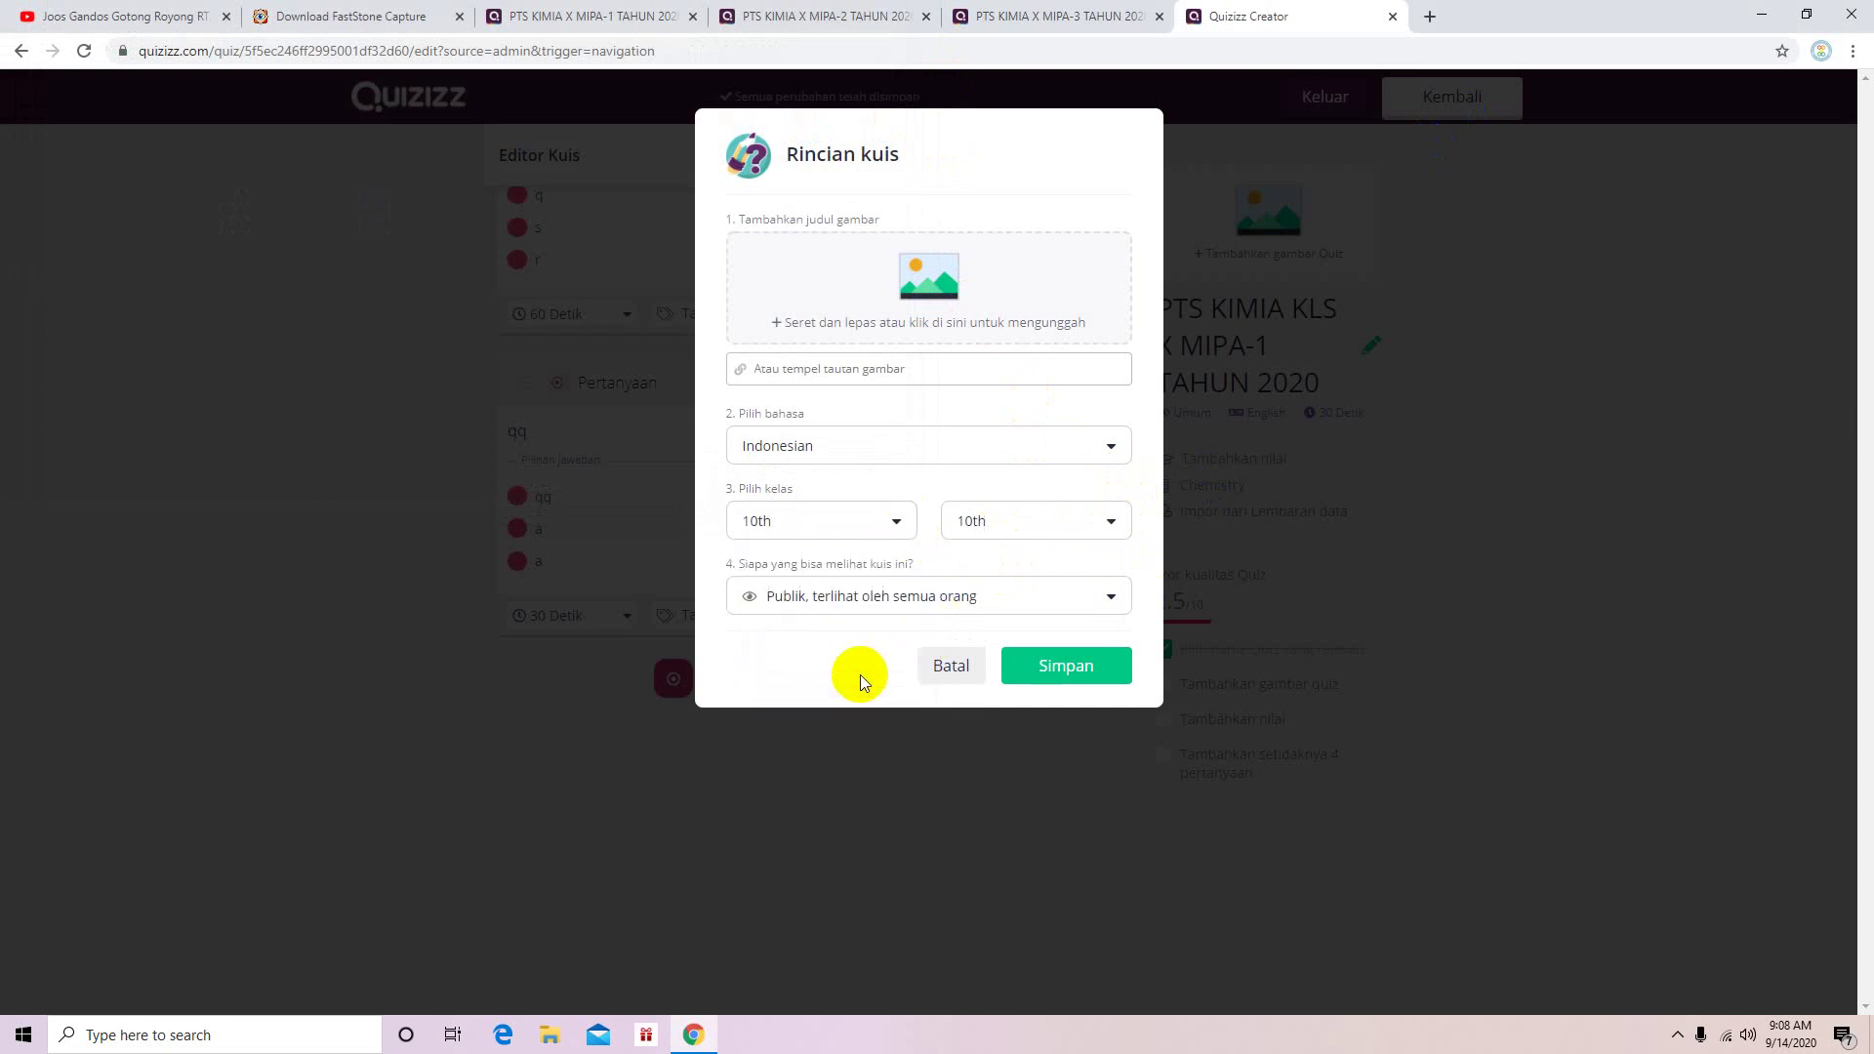
click(1057, 666)
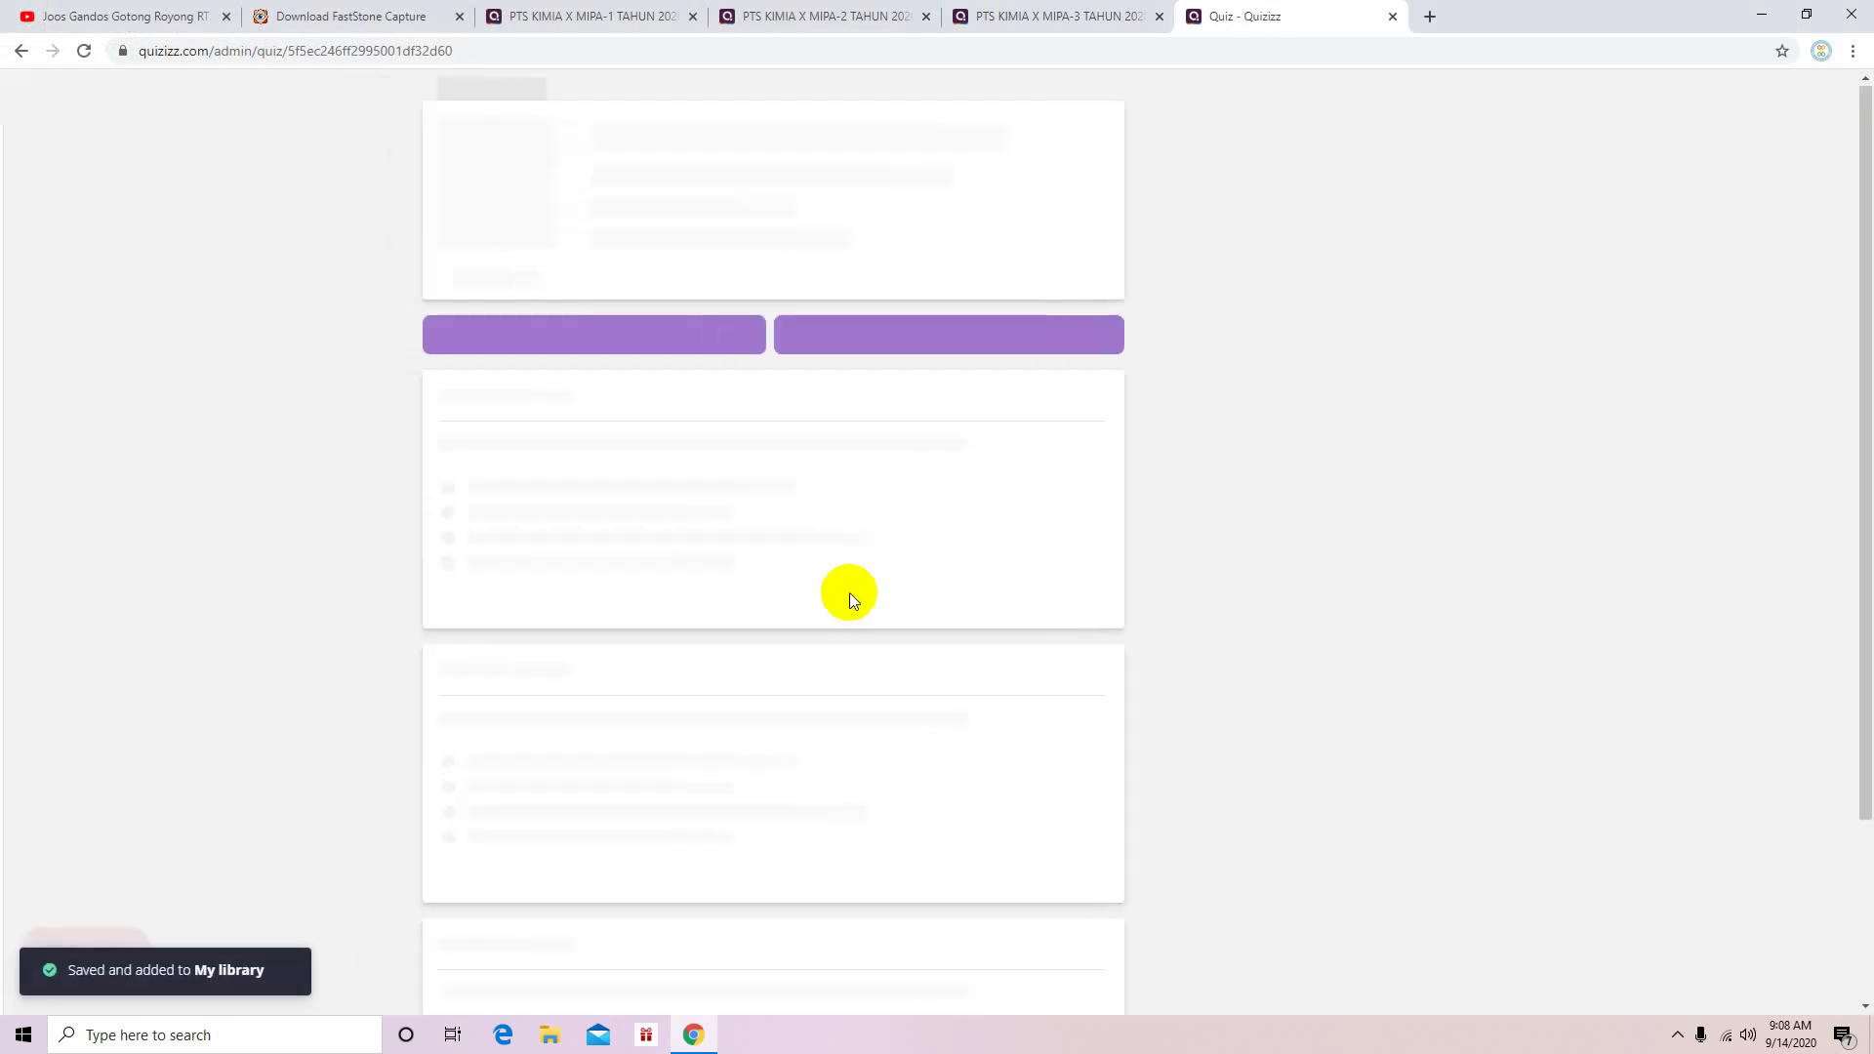
Step: Set up the new quiz as a live Classic quiz, and switch to the PTS KIMIA X MIPA-1 TAHUN 2020 SMAN 4 SAMARINDA quiz
click(725, 458)
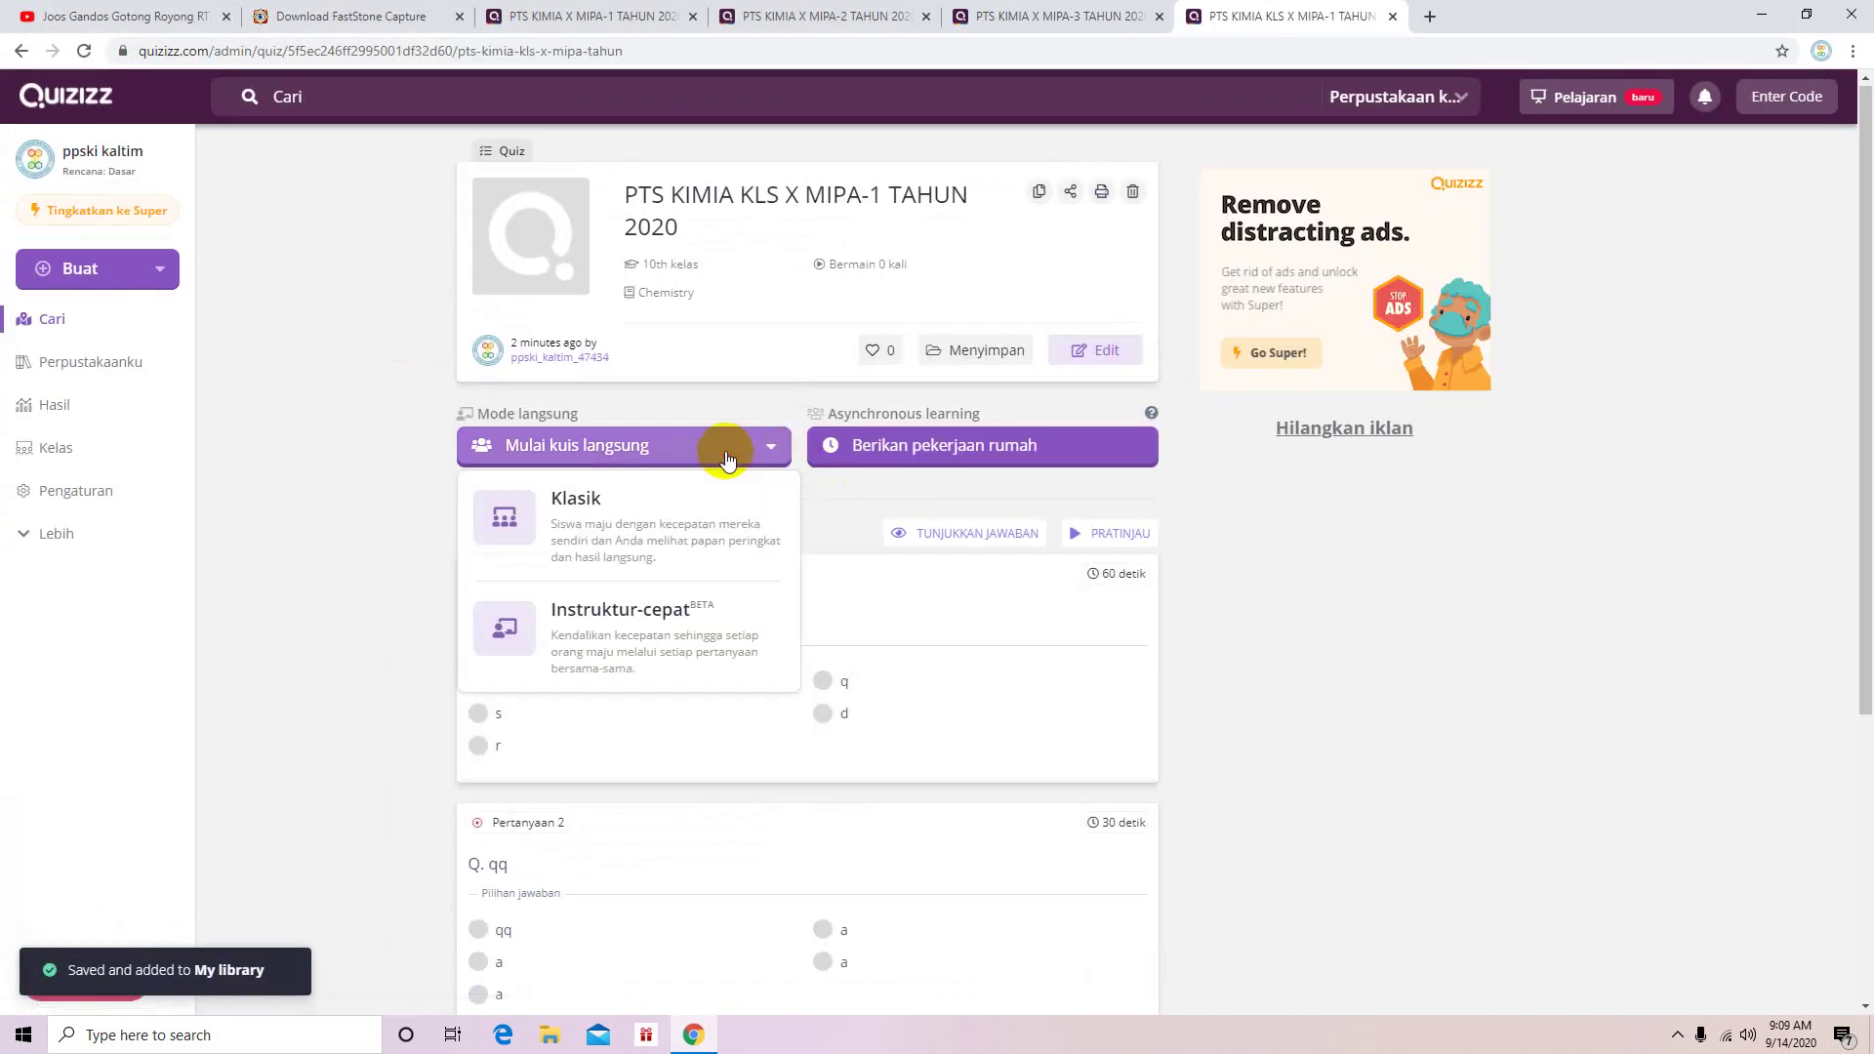
click(719, 536)
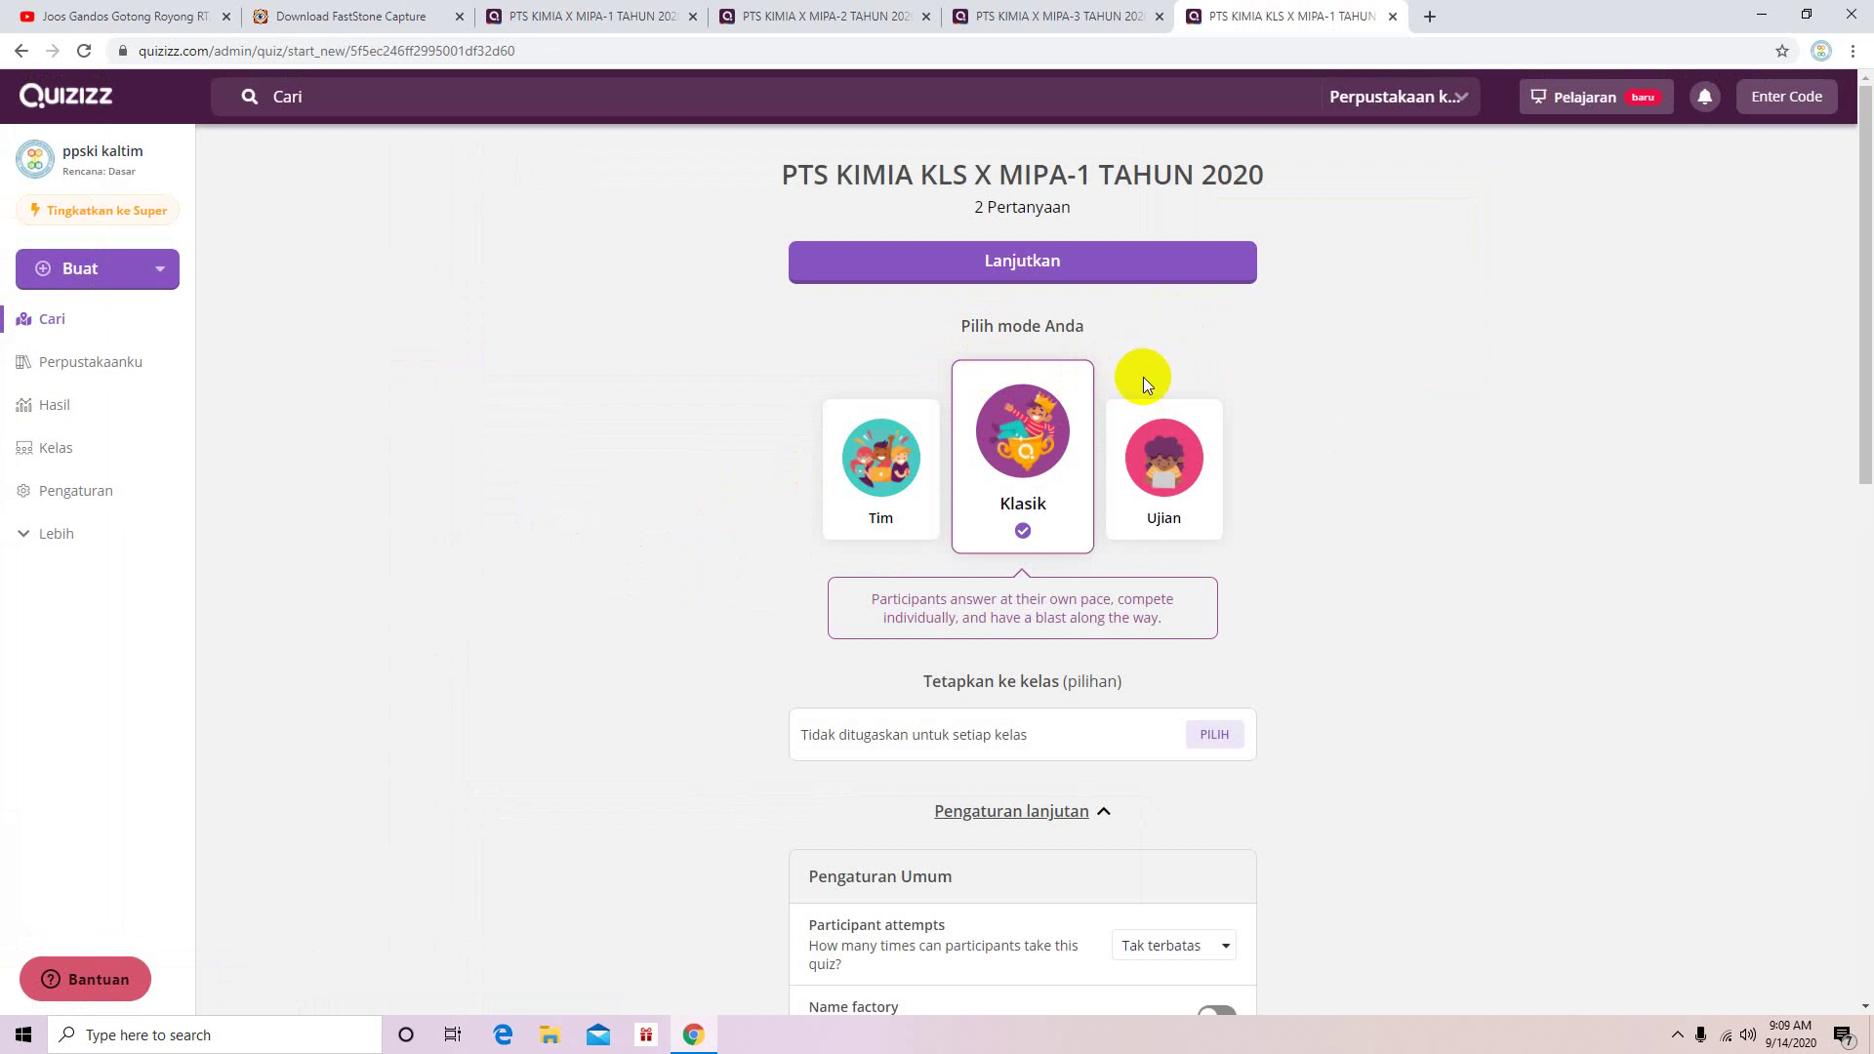
click(606, 17)
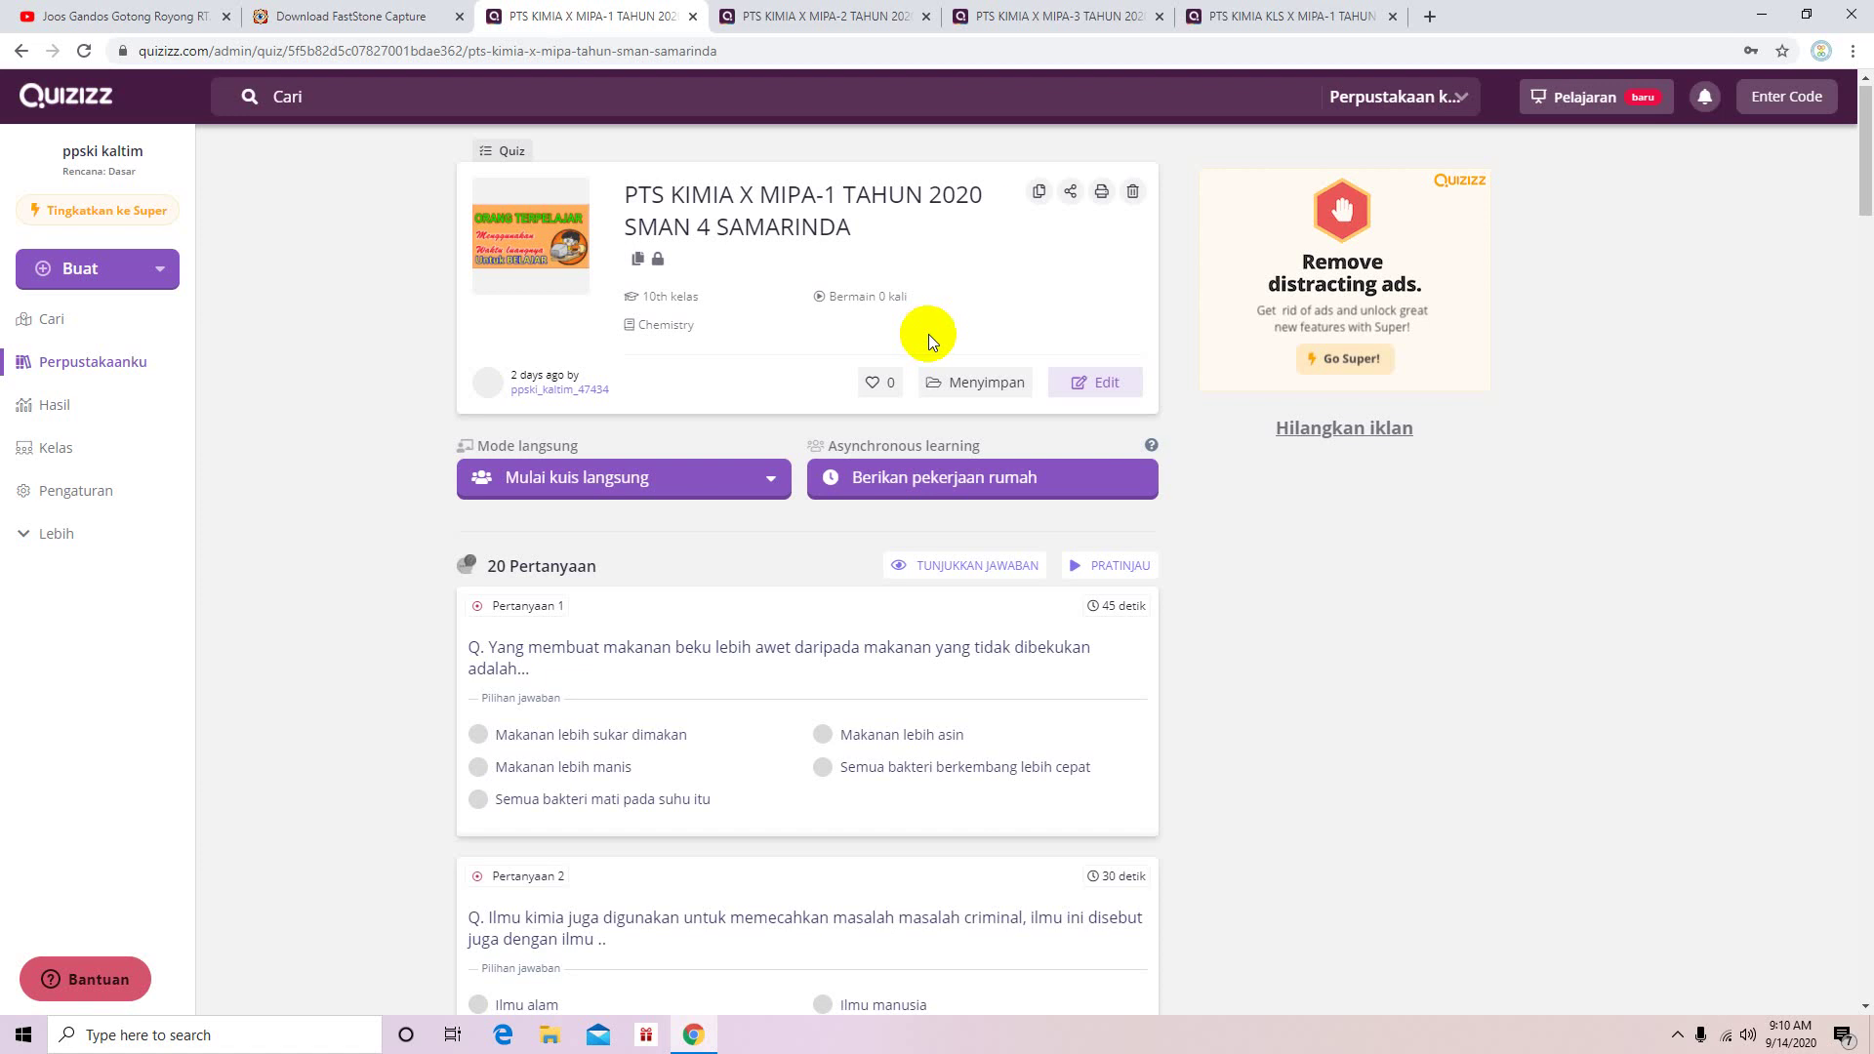
Step: Search for whatsapp web in a new browser tab and open WhatsApp Web
click(1429, 18)
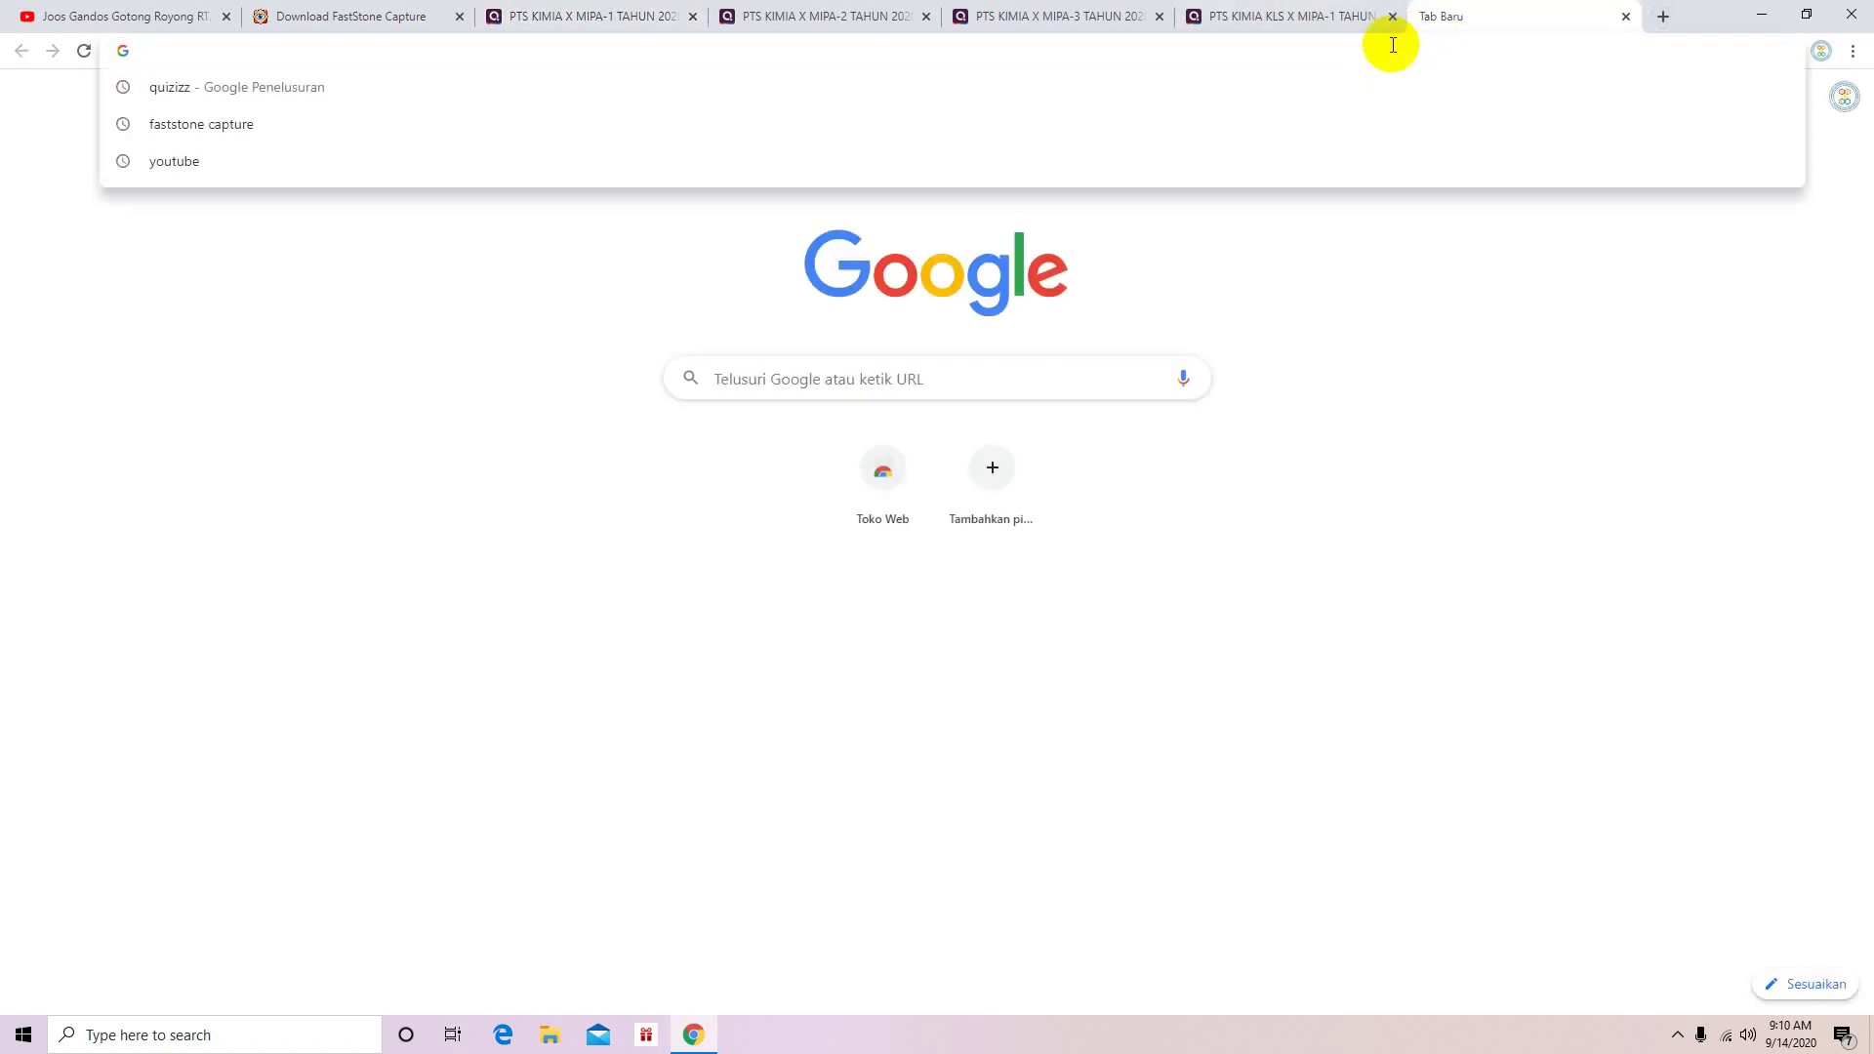
text(wh)
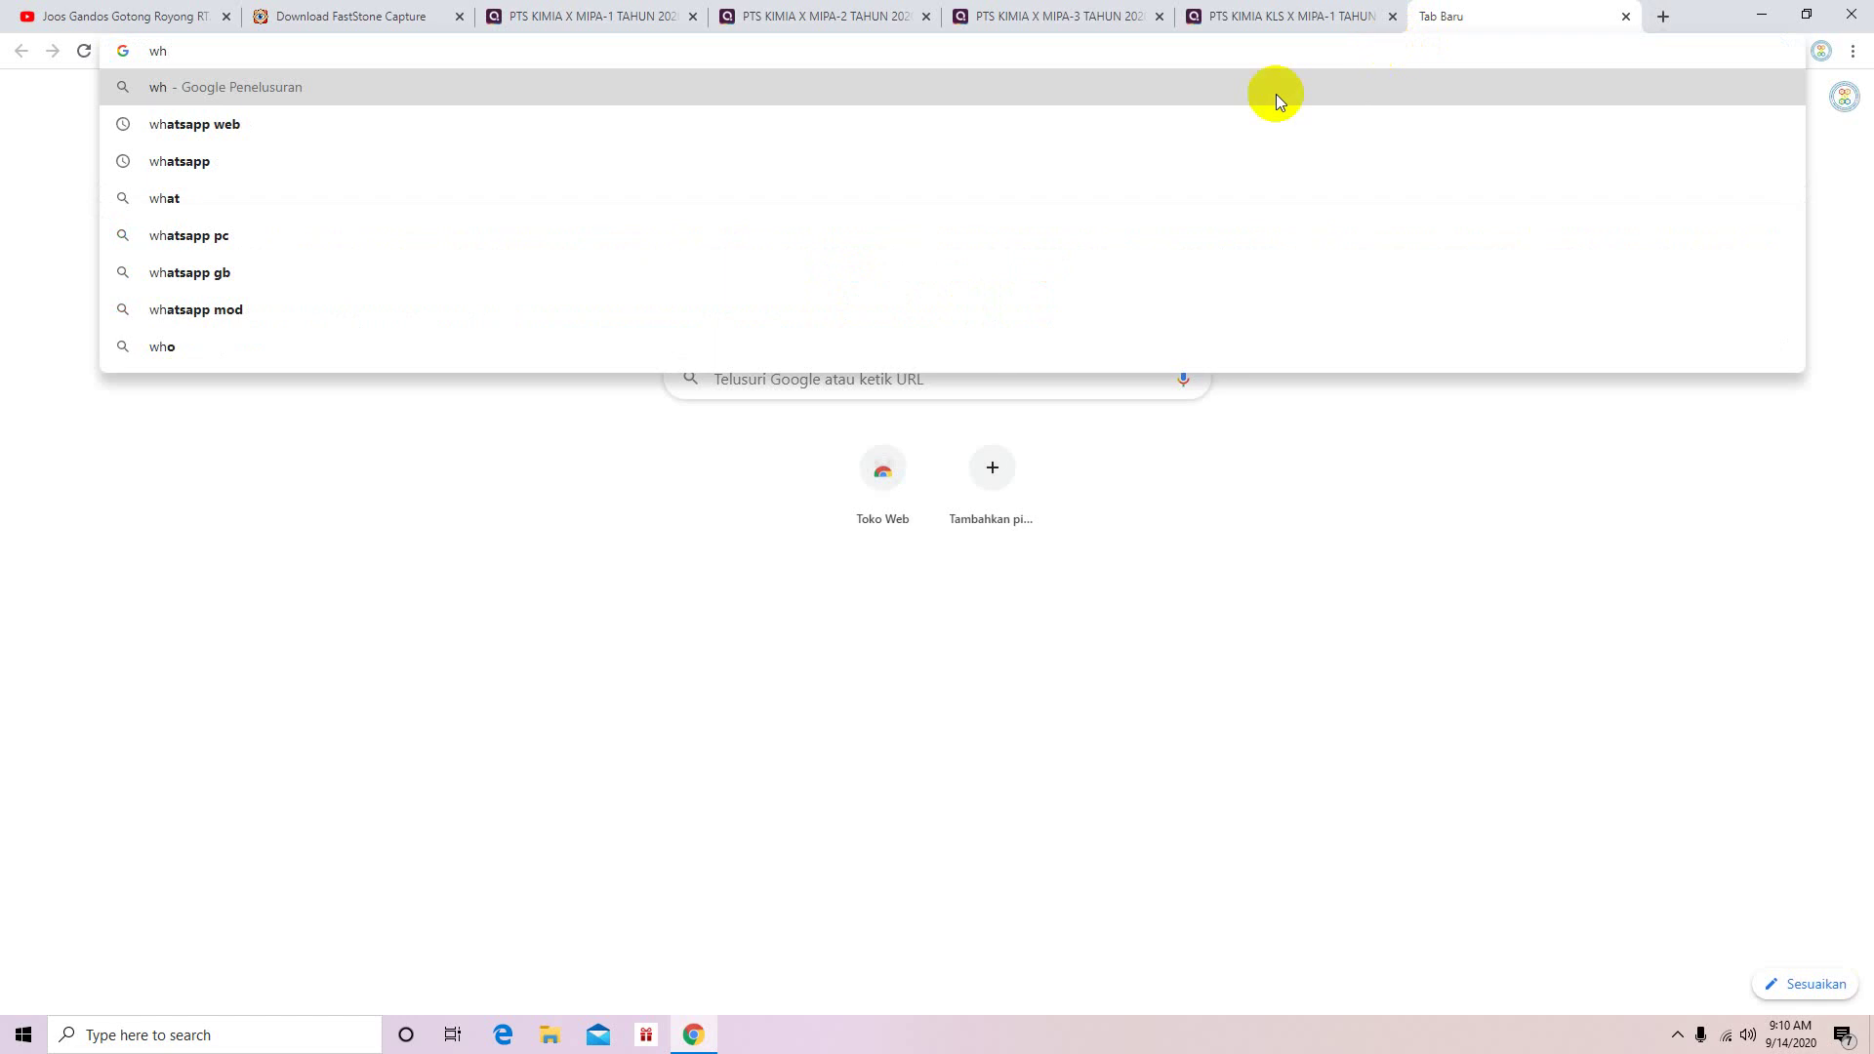
click(788, 133)
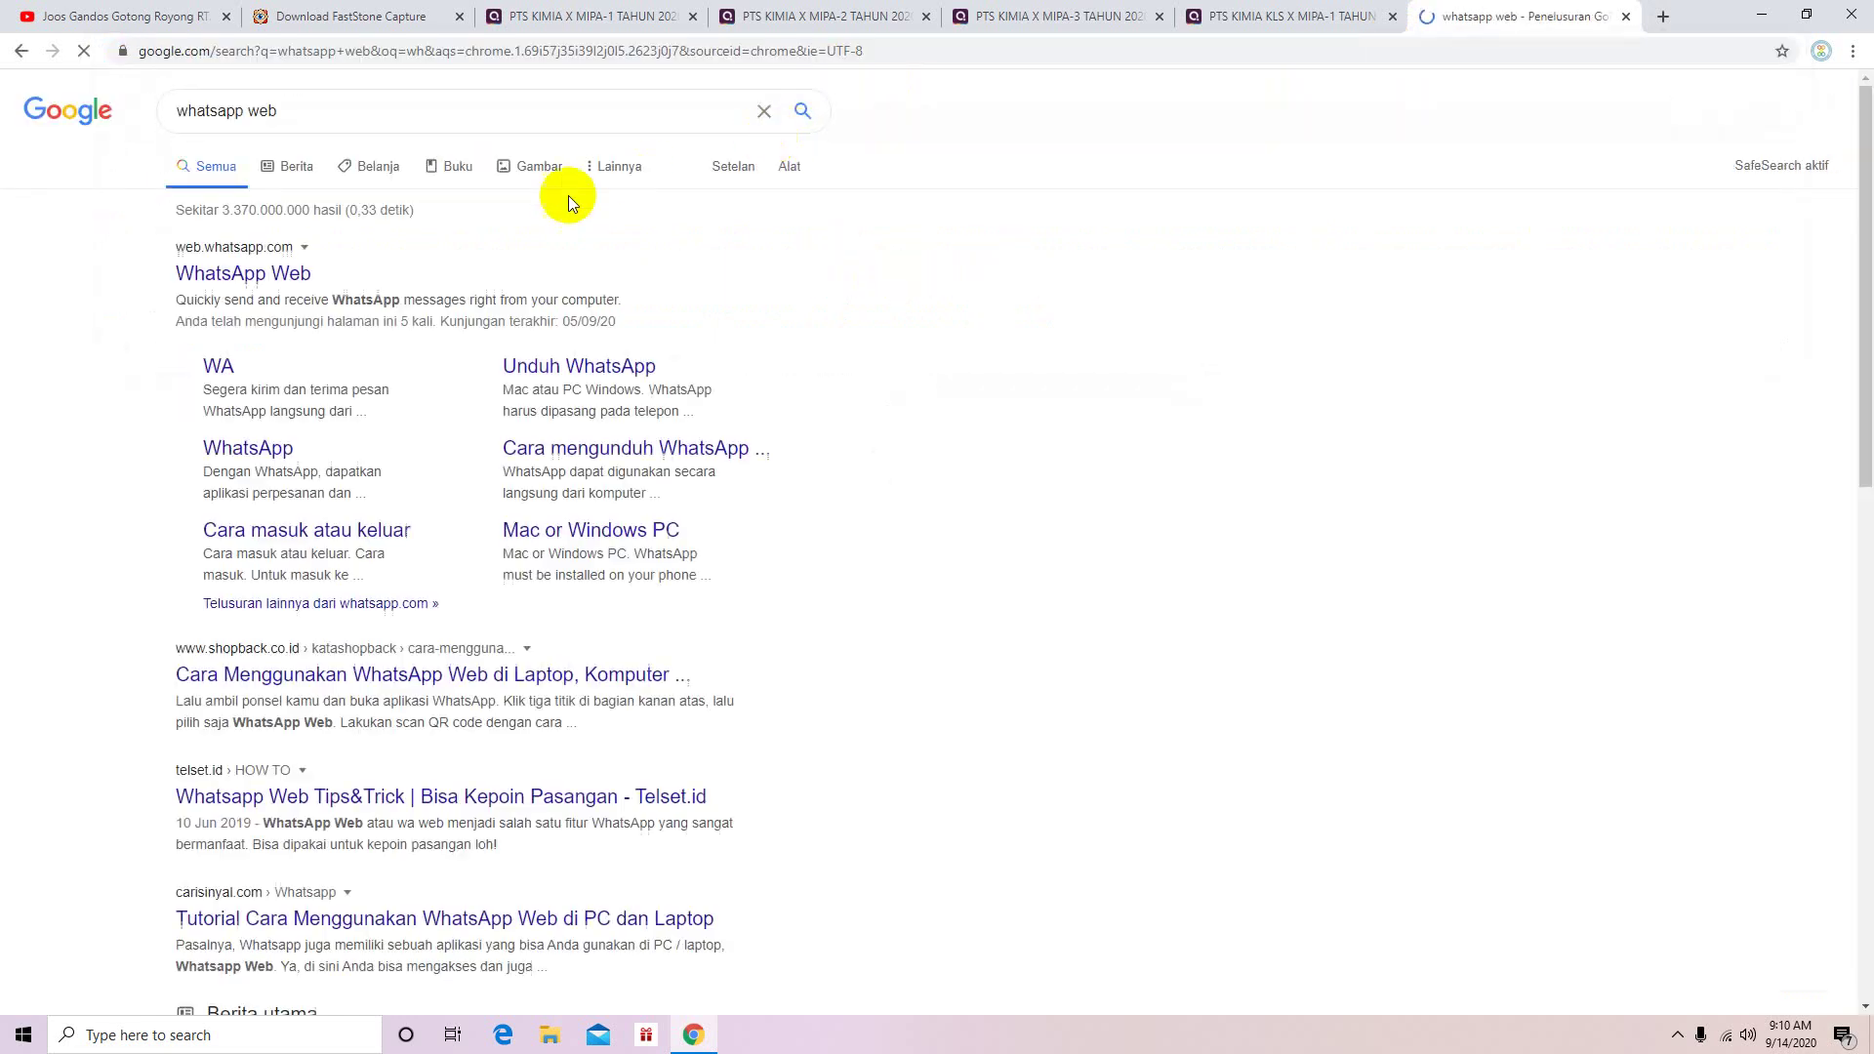
click(293, 272)
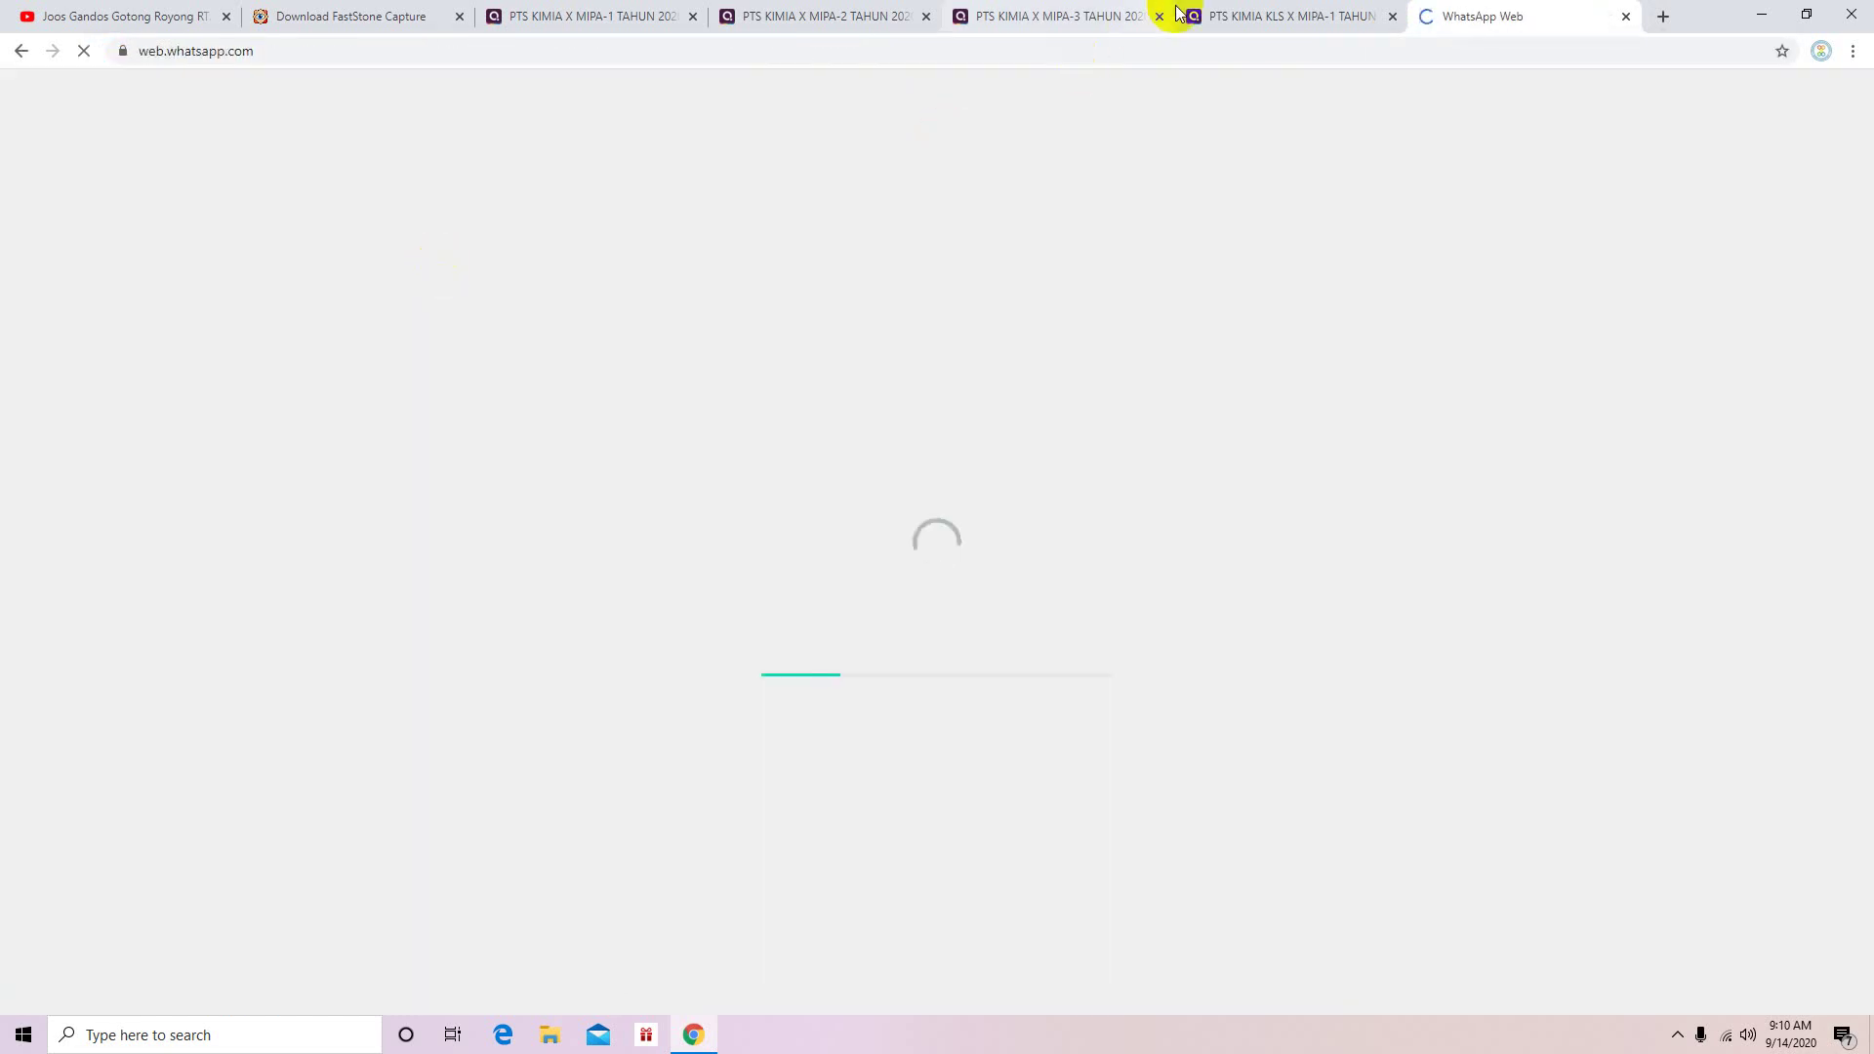
Step: Return to the PTS KIMIA X MIPA-1 TAHUN 2020 SMAN 4 SAMARINDA quiz in Quizizz and host it as a live Classic quiz
click(1269, 17)
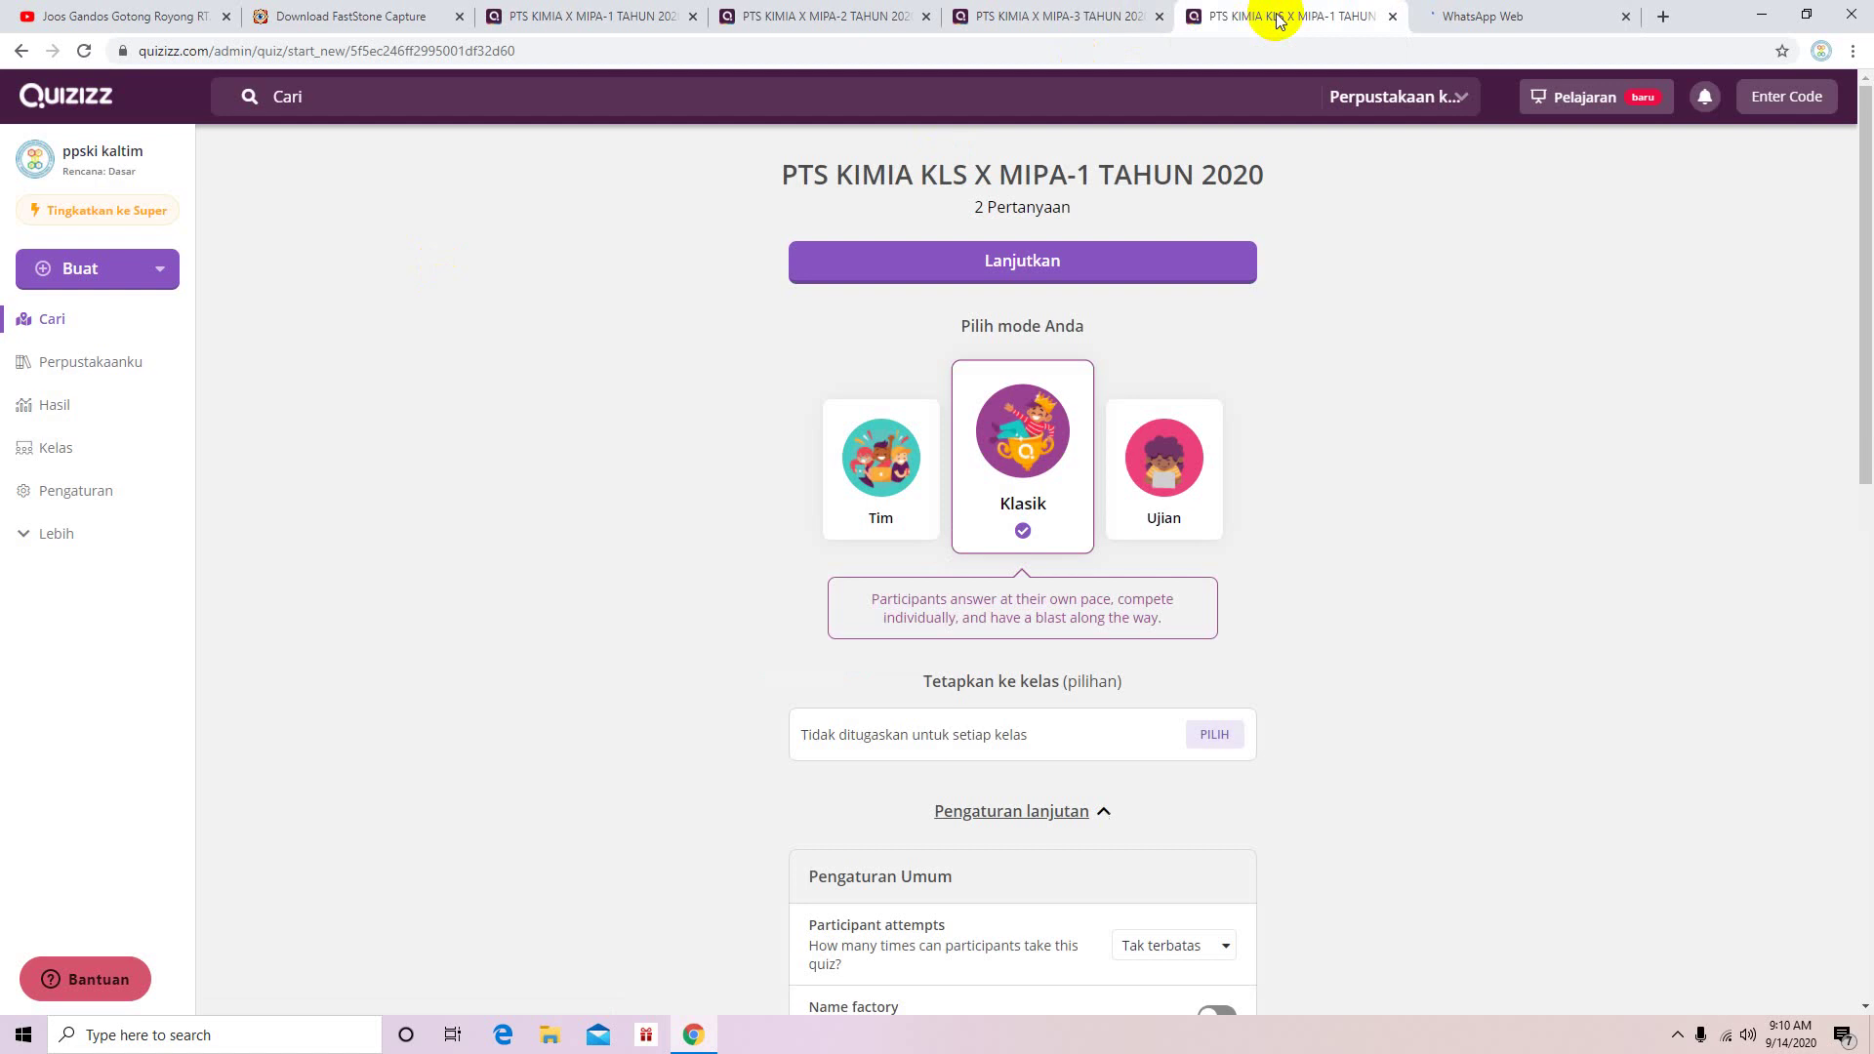
click(625, 18)
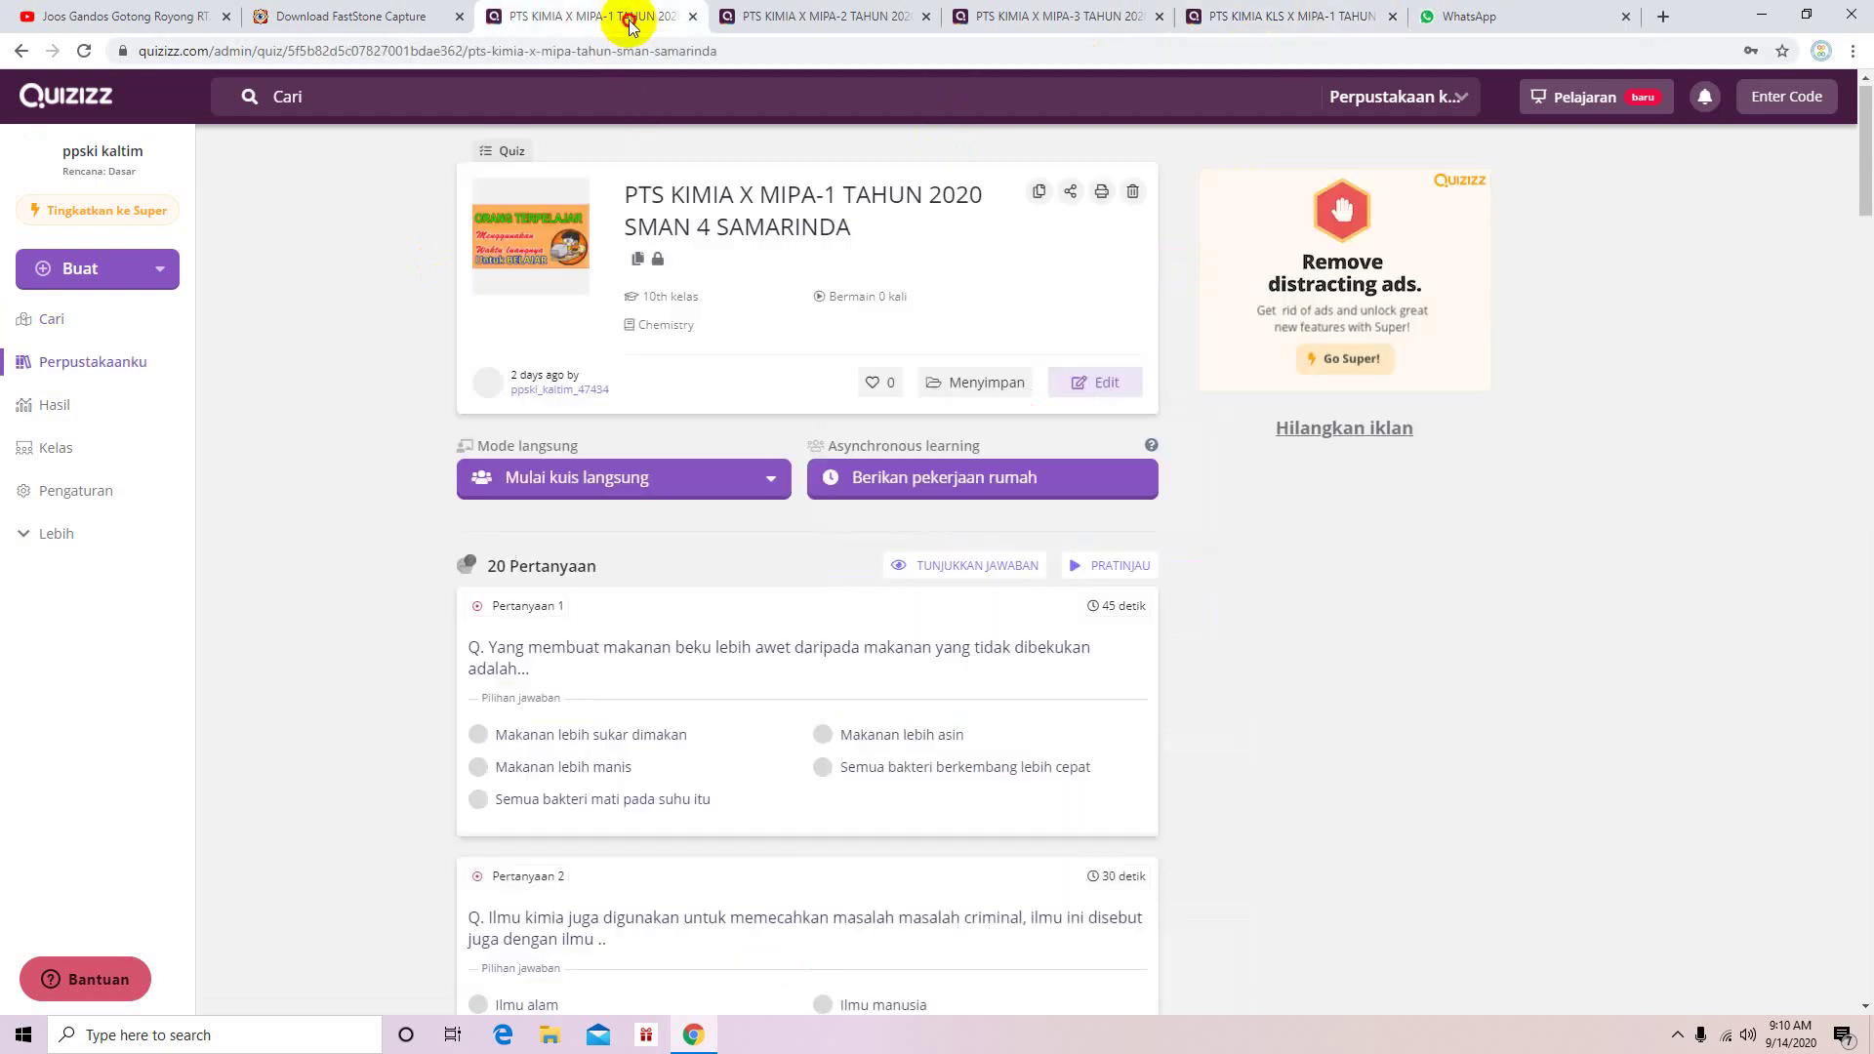
click(728, 479)
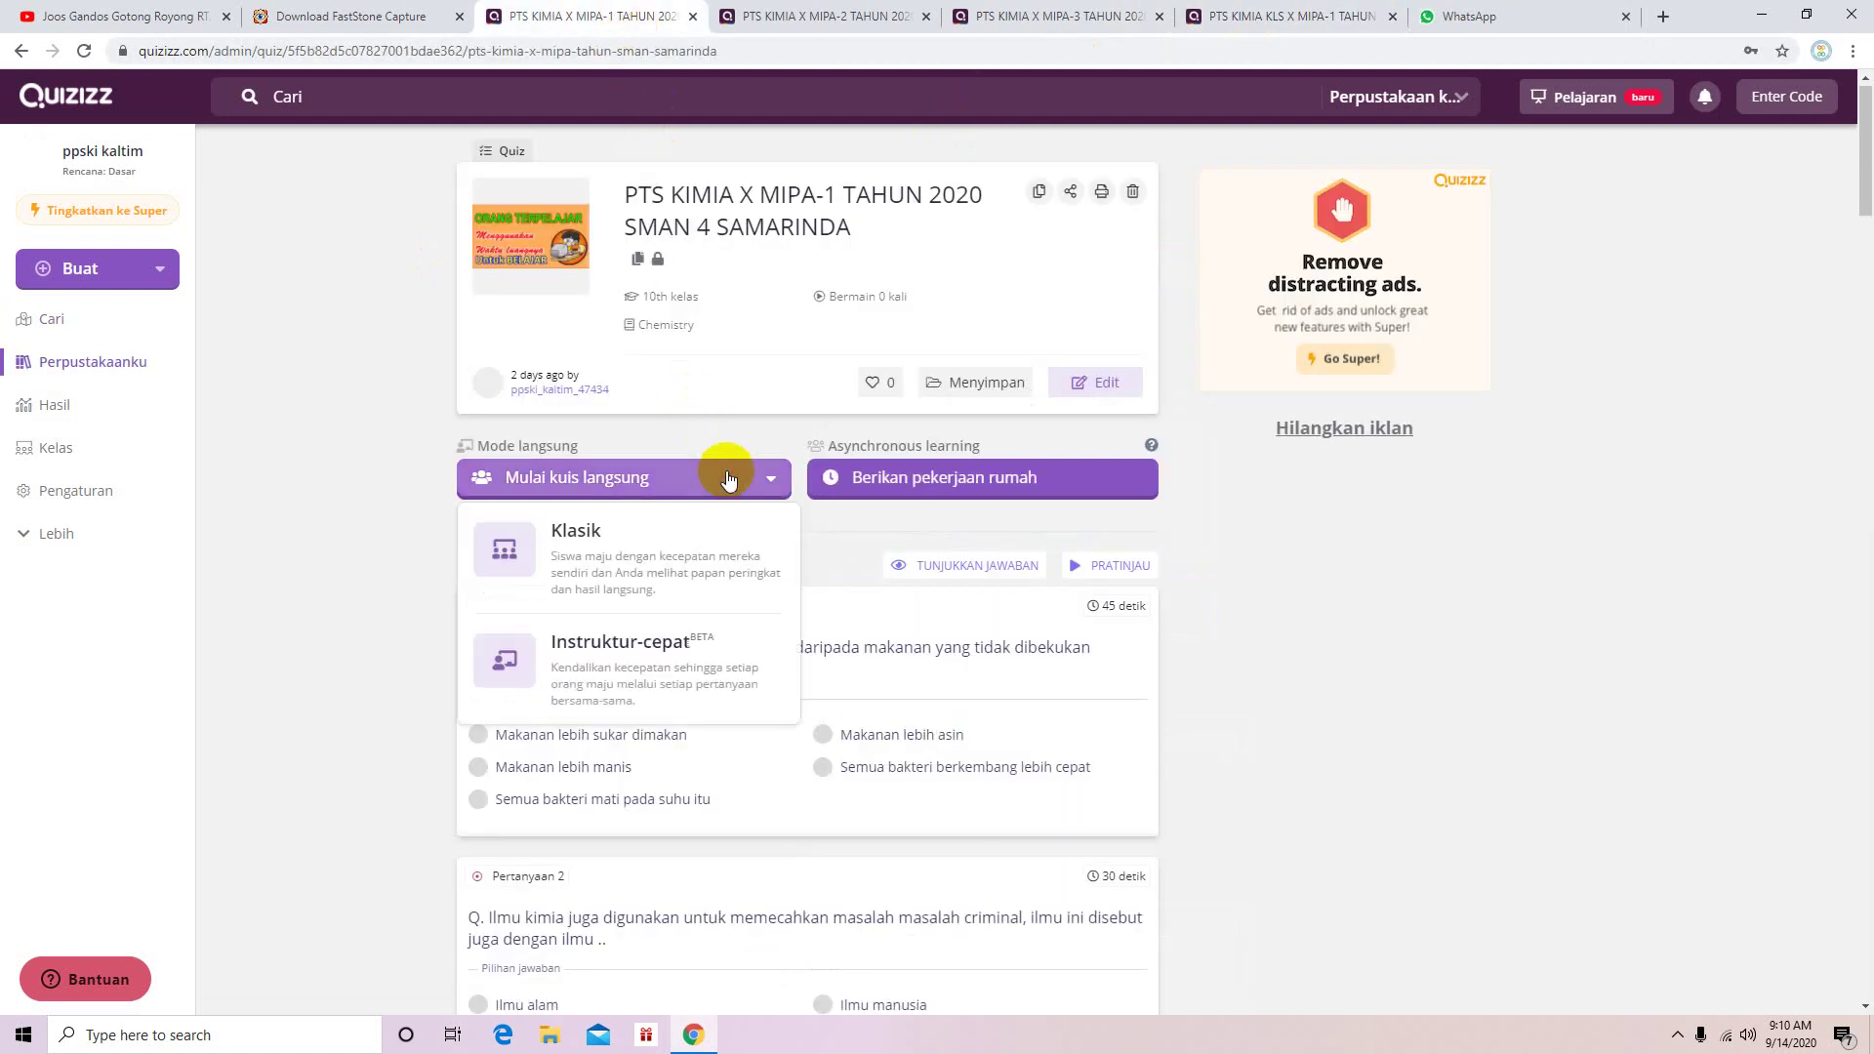
click(693, 548)
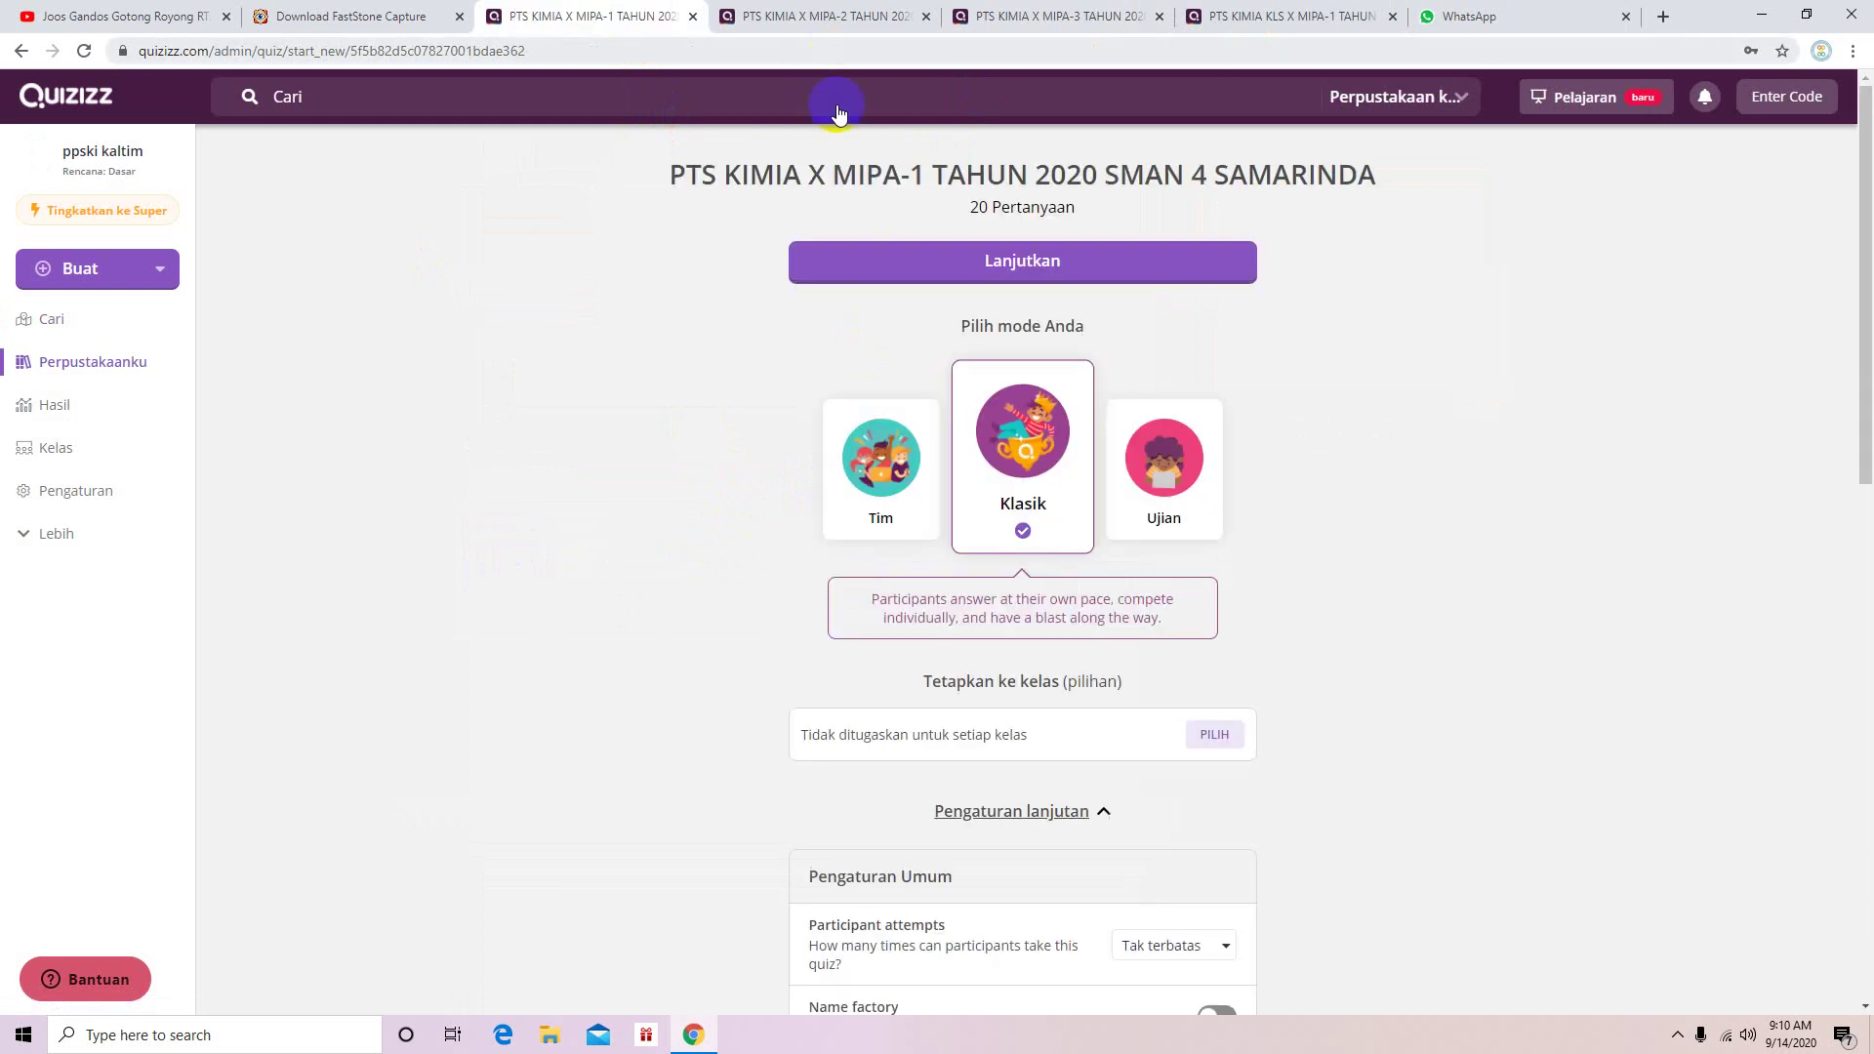
click(1018, 262)
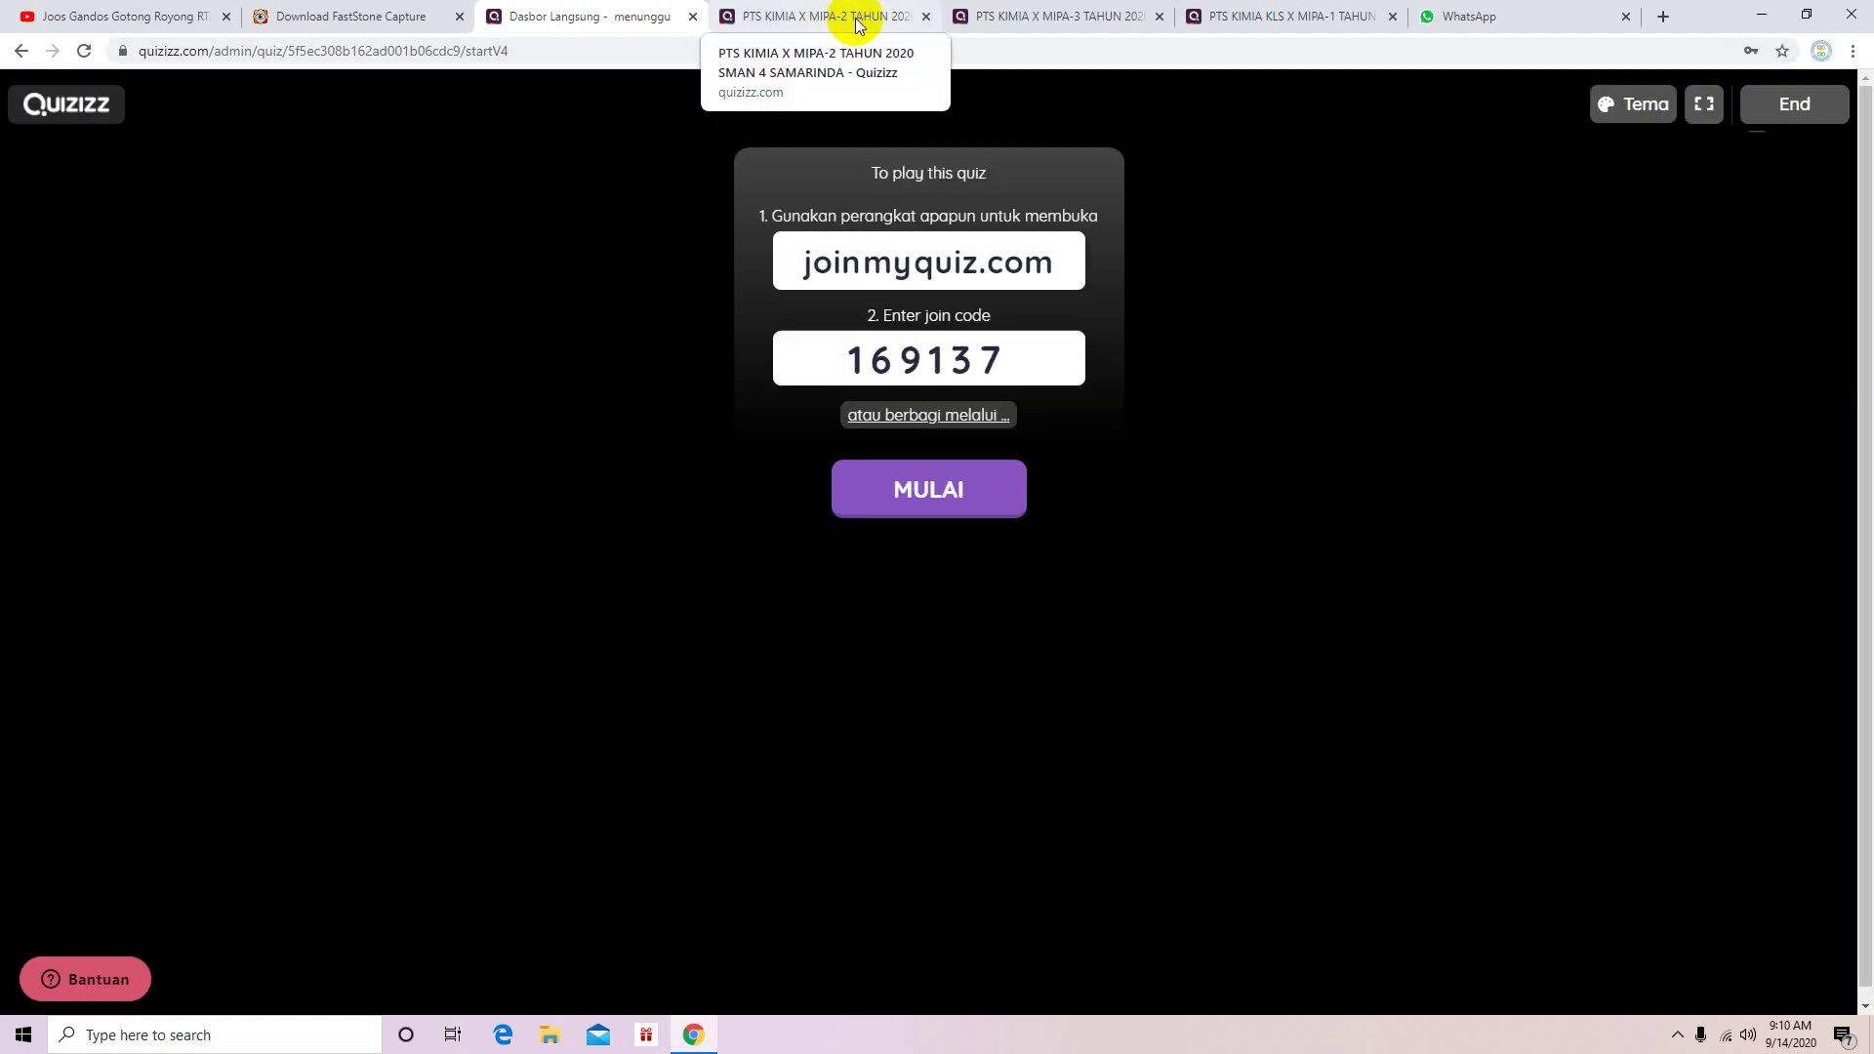
Step: Host the PTS KIMIA X MIPA-2 TAHUN 2020 SMAN 4 SAMARINDA quiz as a live Classic quiz
click(856, 20)
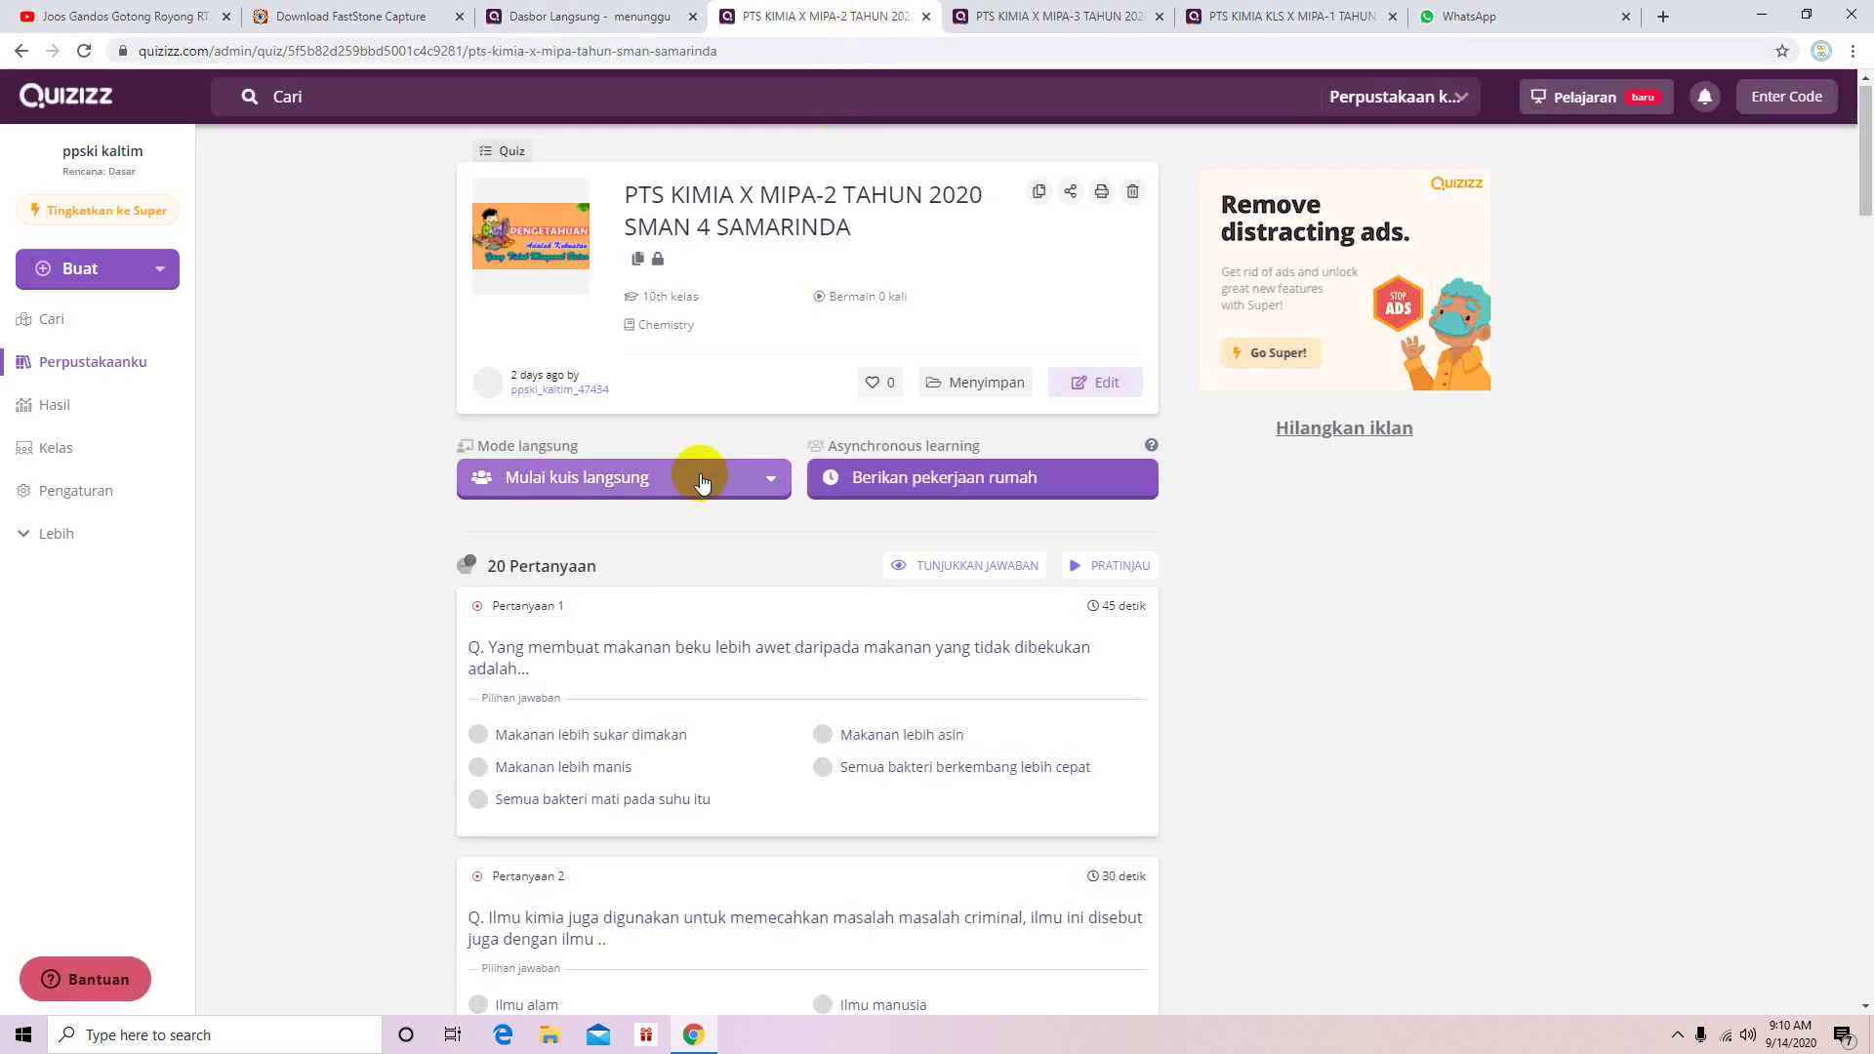
click(701, 478)
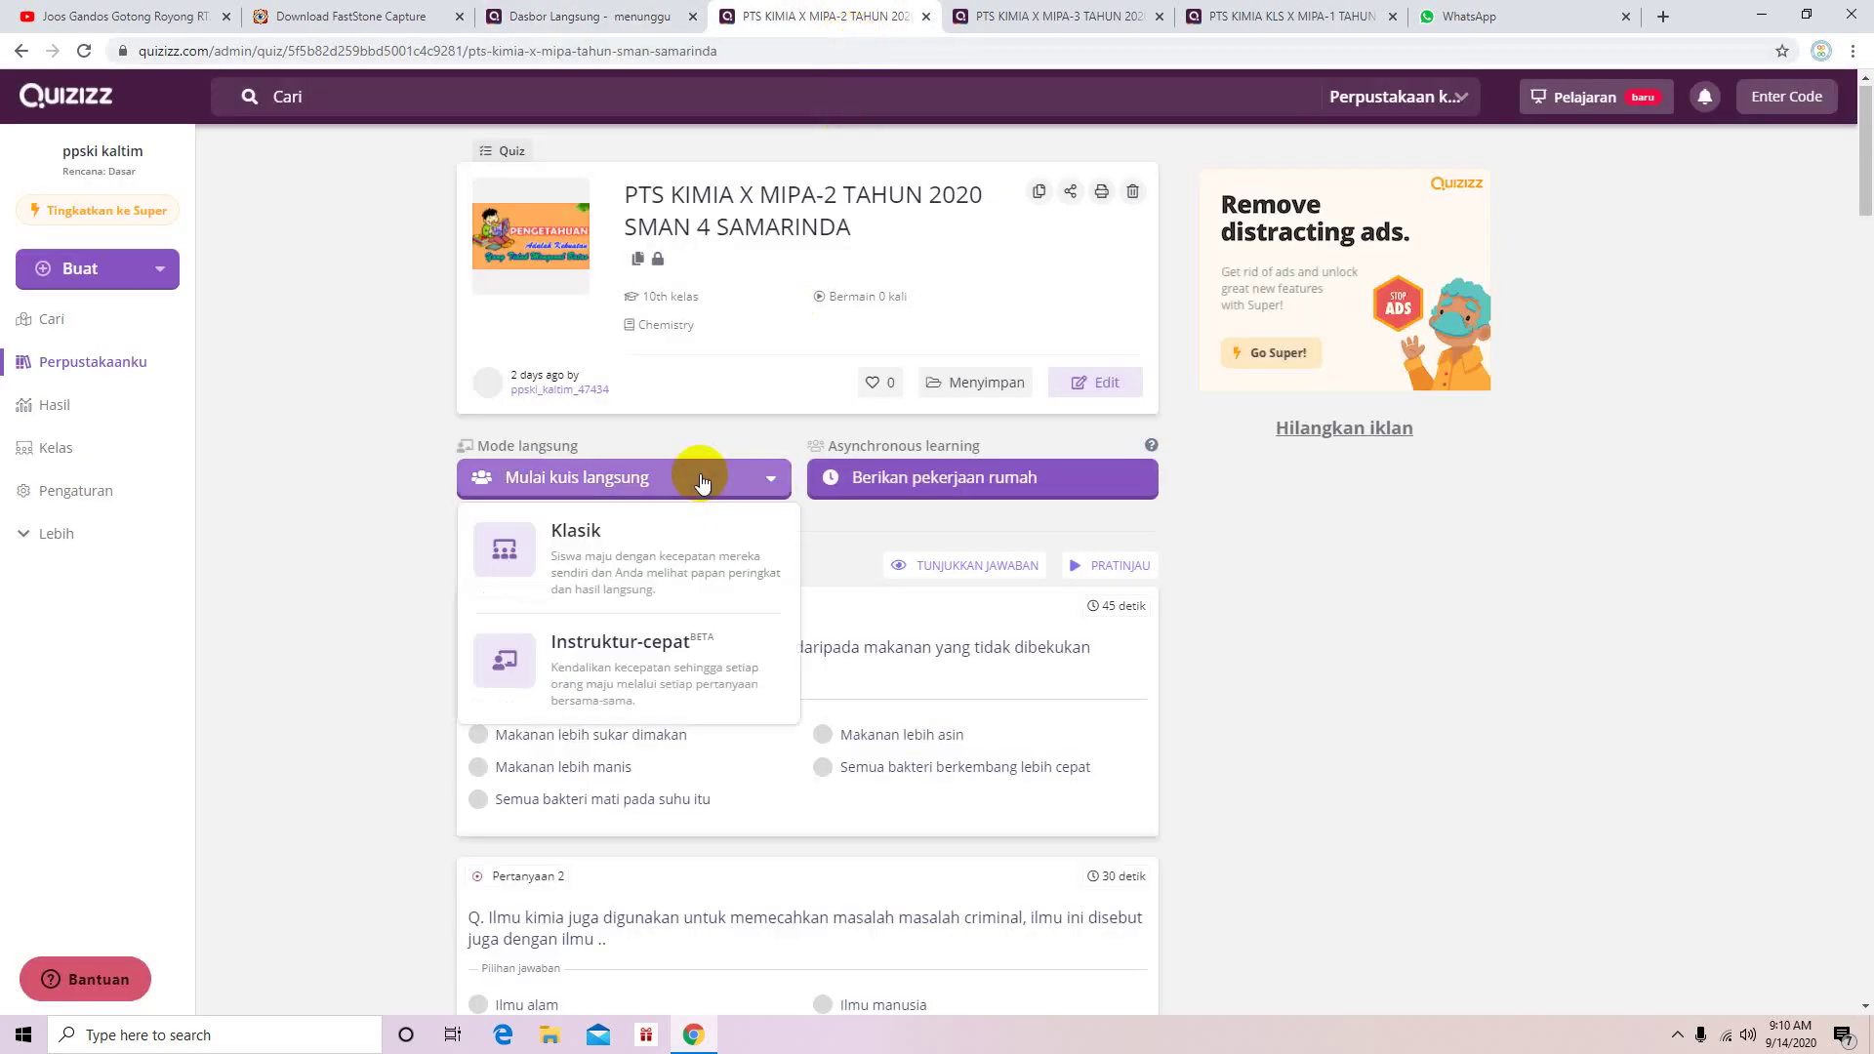
click(687, 552)
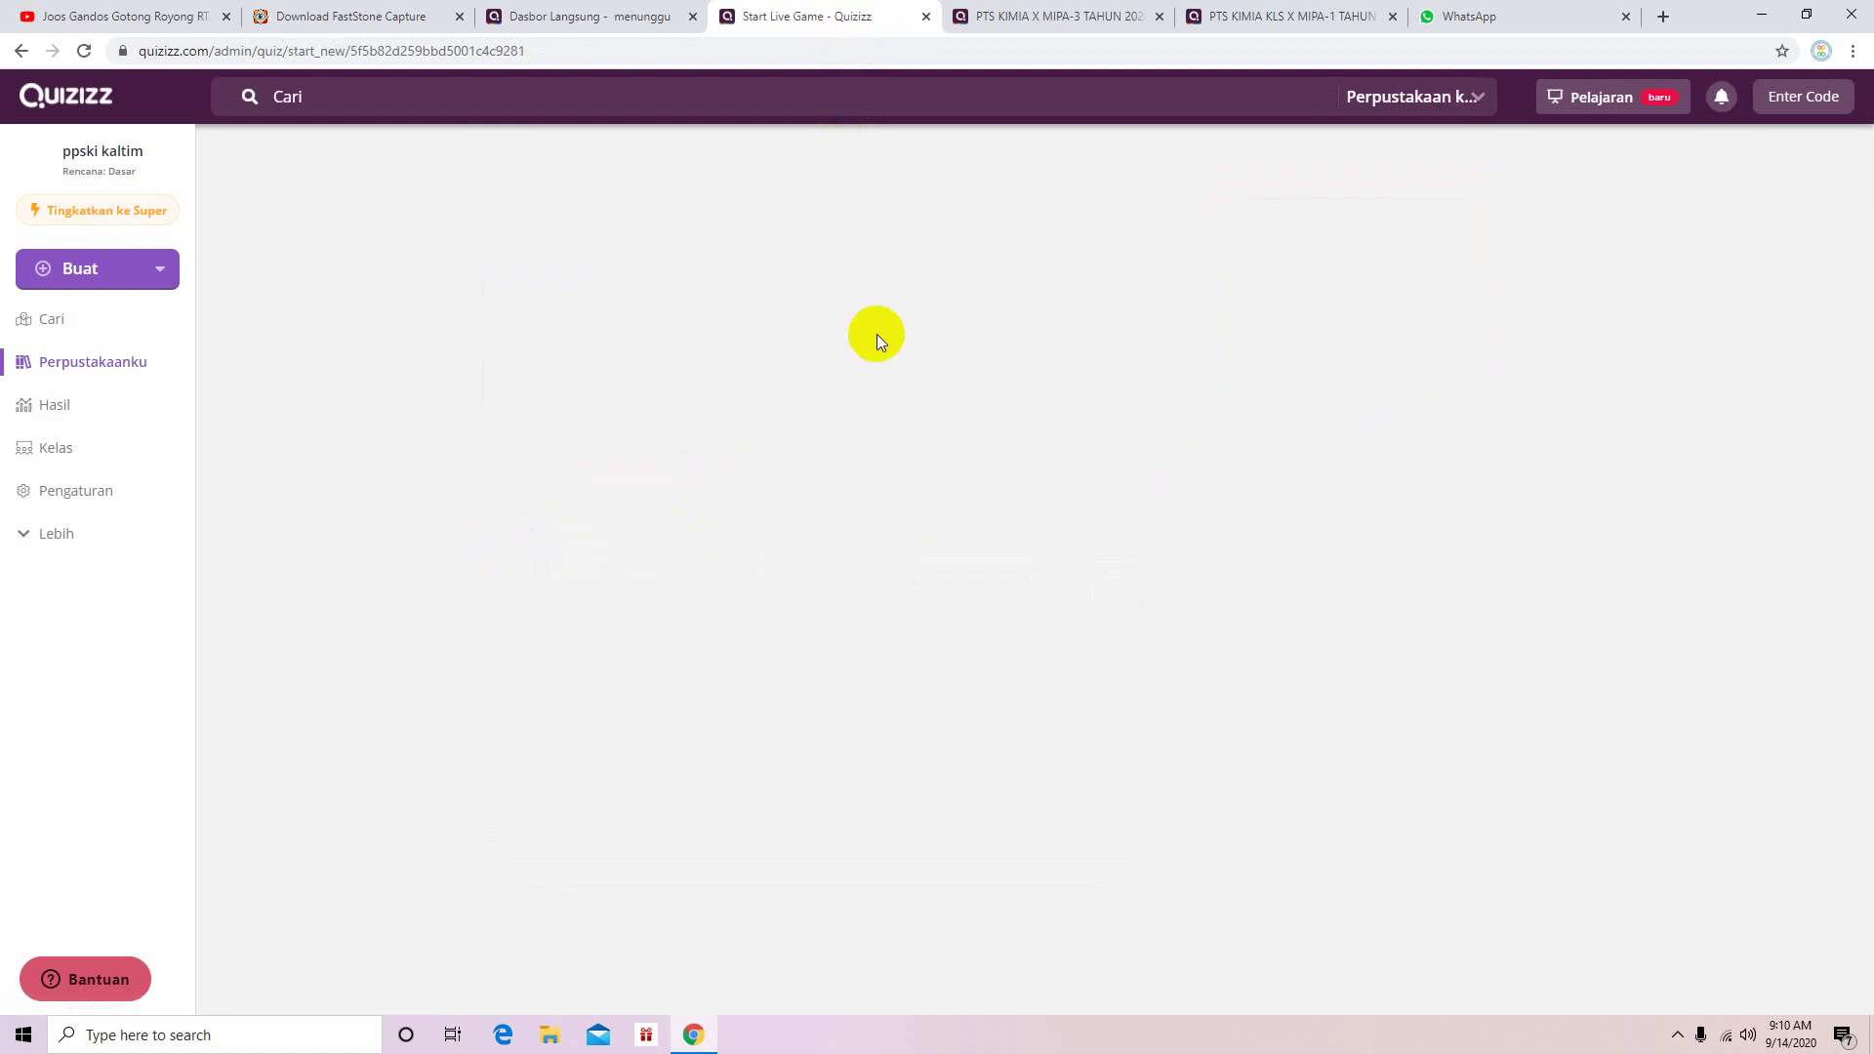
click(1069, 262)
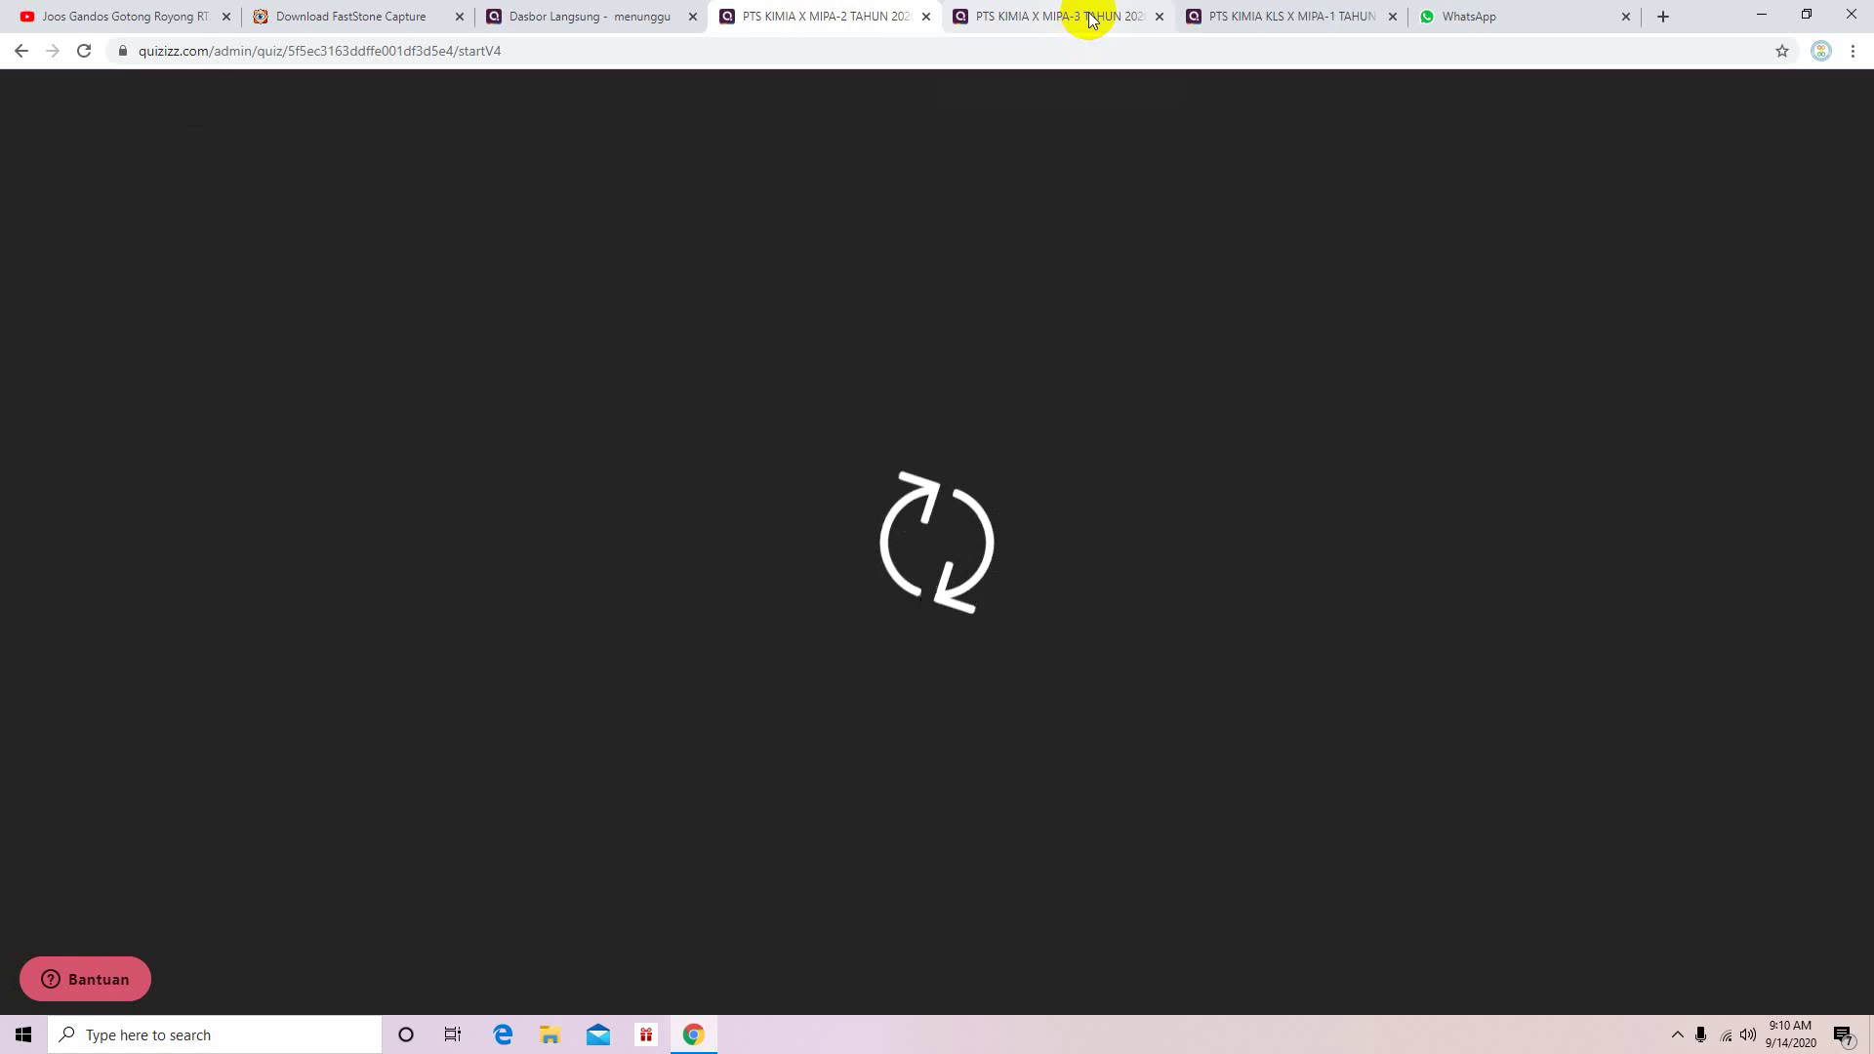
Step: Host the PTS KIMIA X MIPA-3 TAHUN 2020 SMAN 4 SAMARINDA quiz as a live Classic quiz
click(1083, 17)
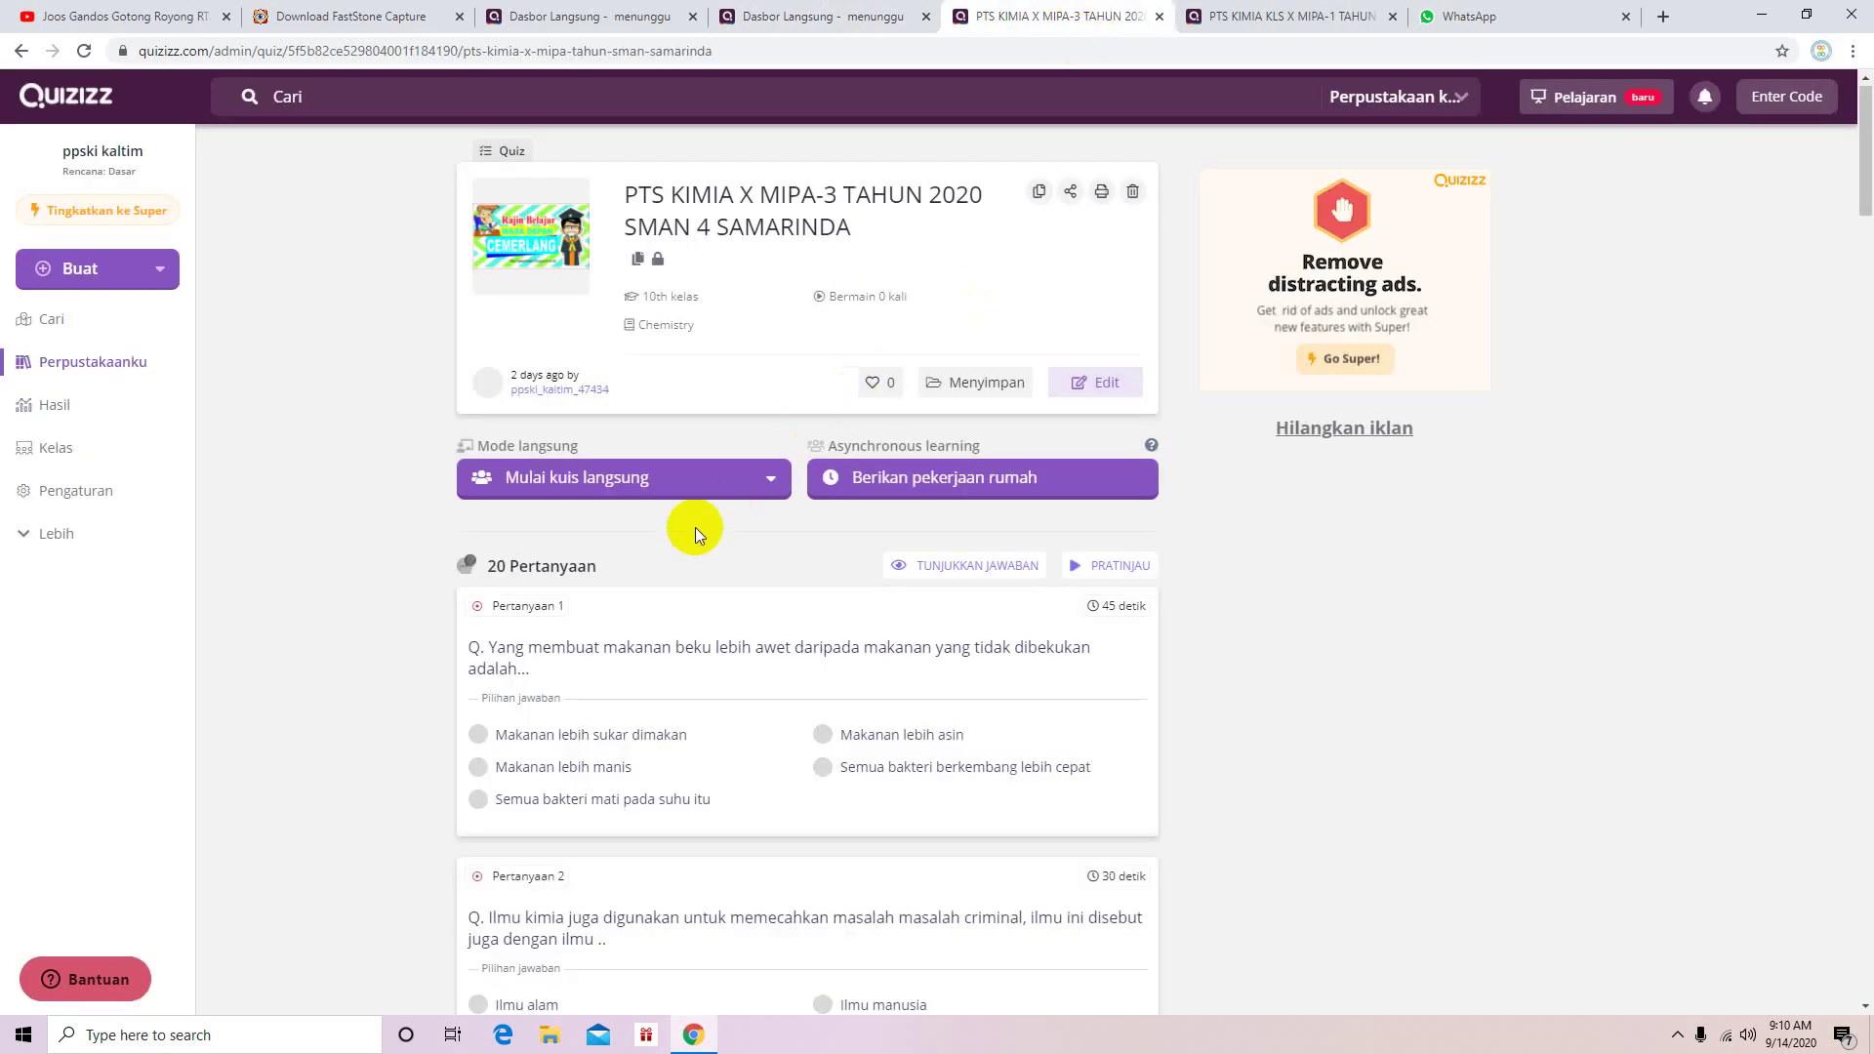
click(712, 493)
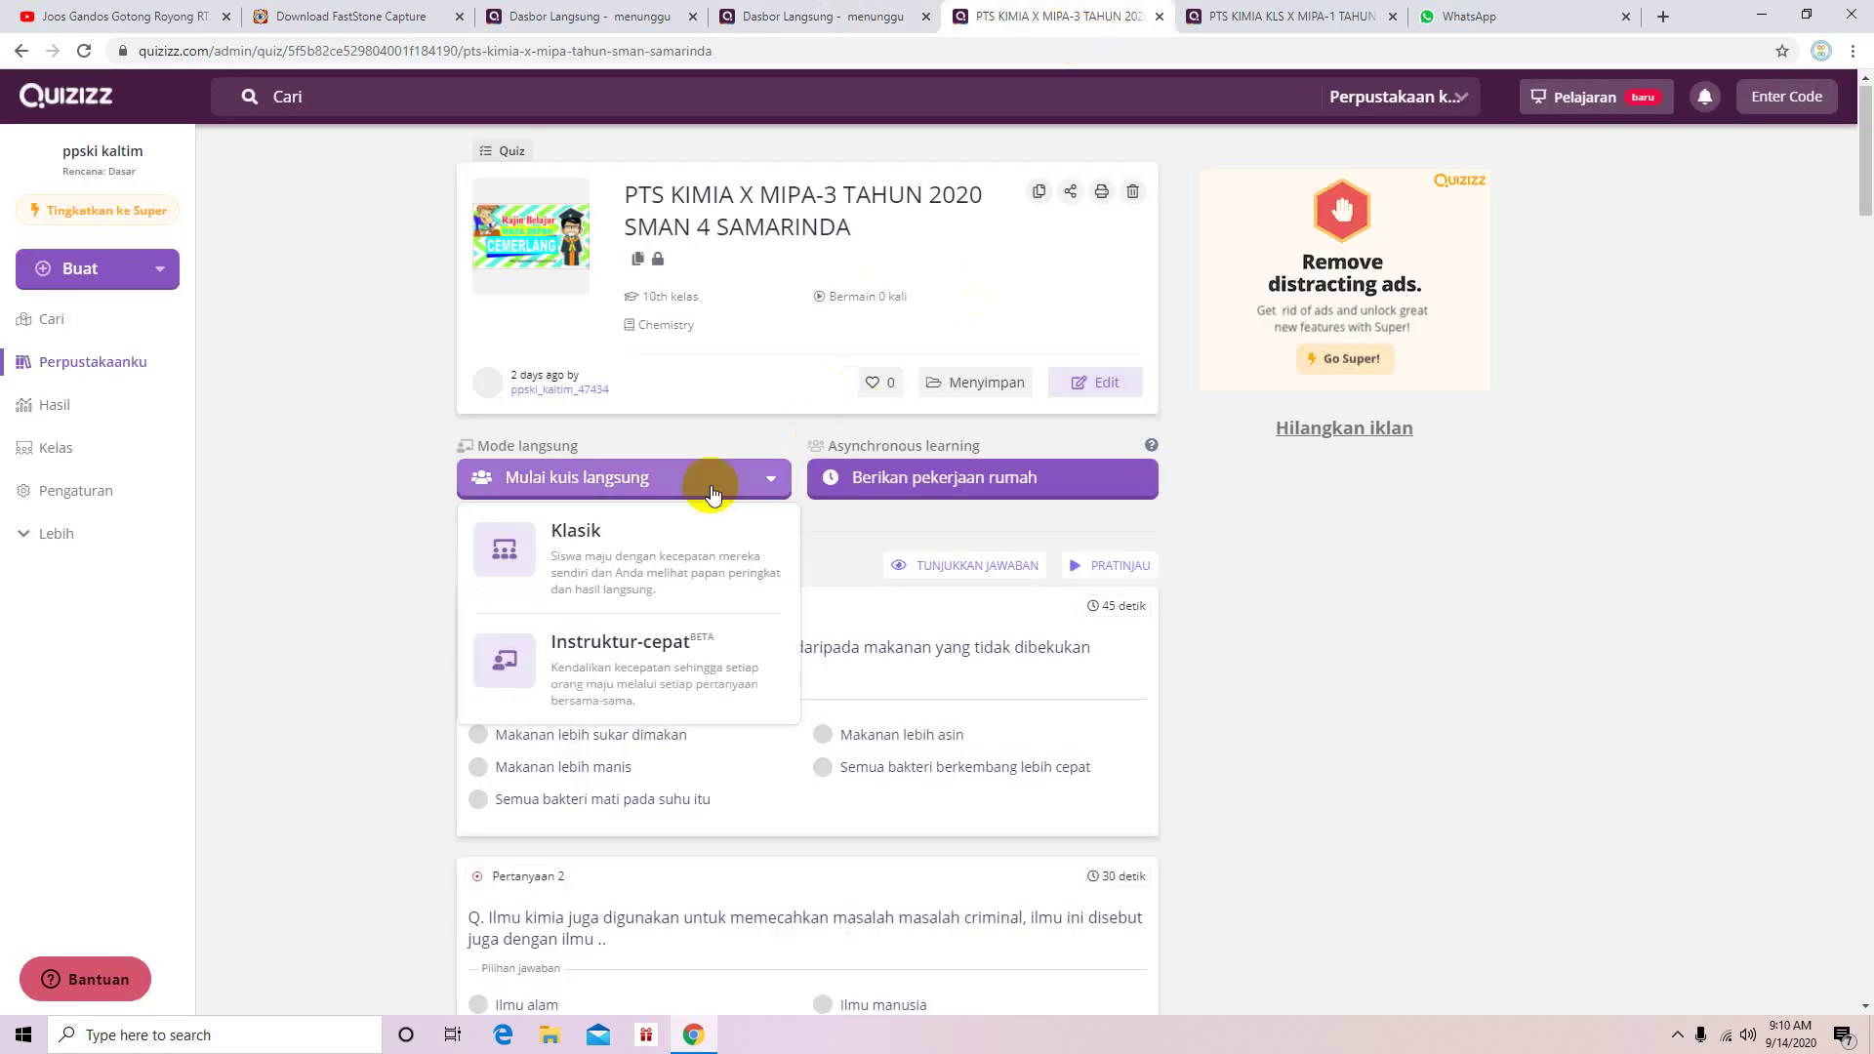
click(688, 572)
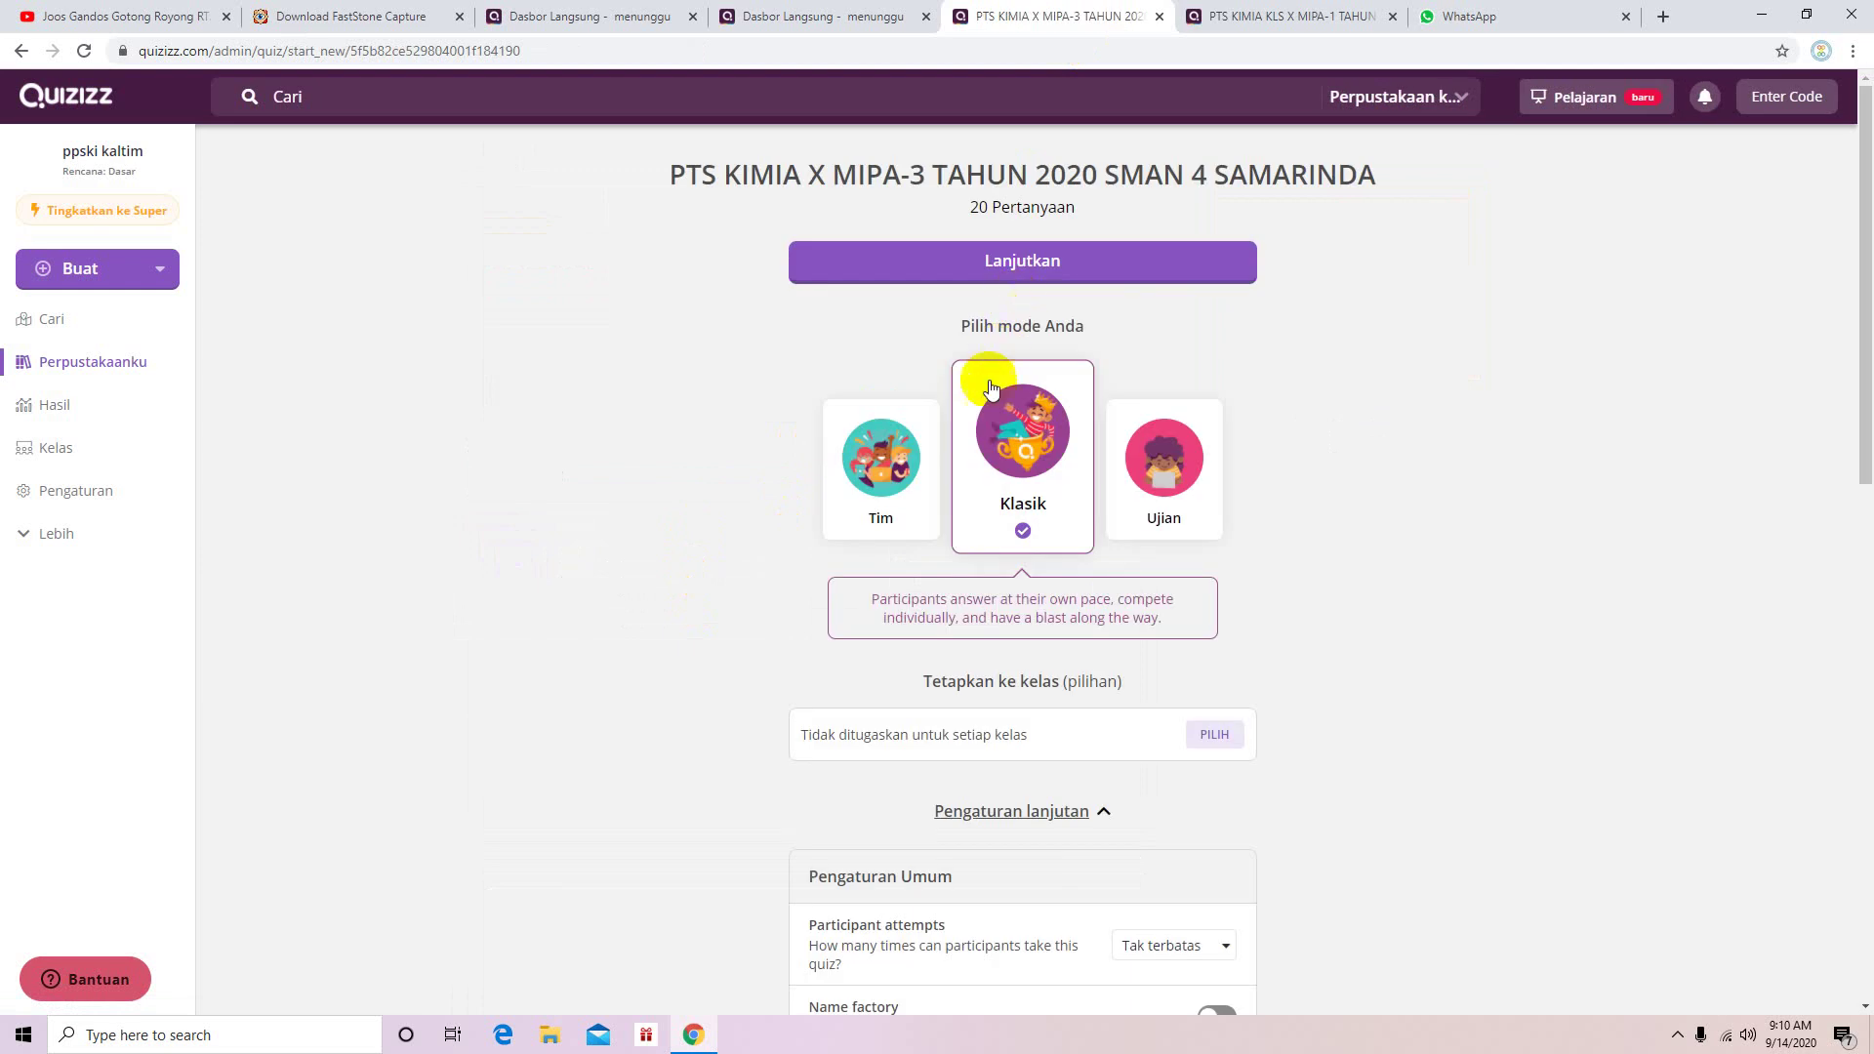
click(1058, 267)
Step: Return to the live dashboard of the MIPA-1 quiz
click(635, 13)
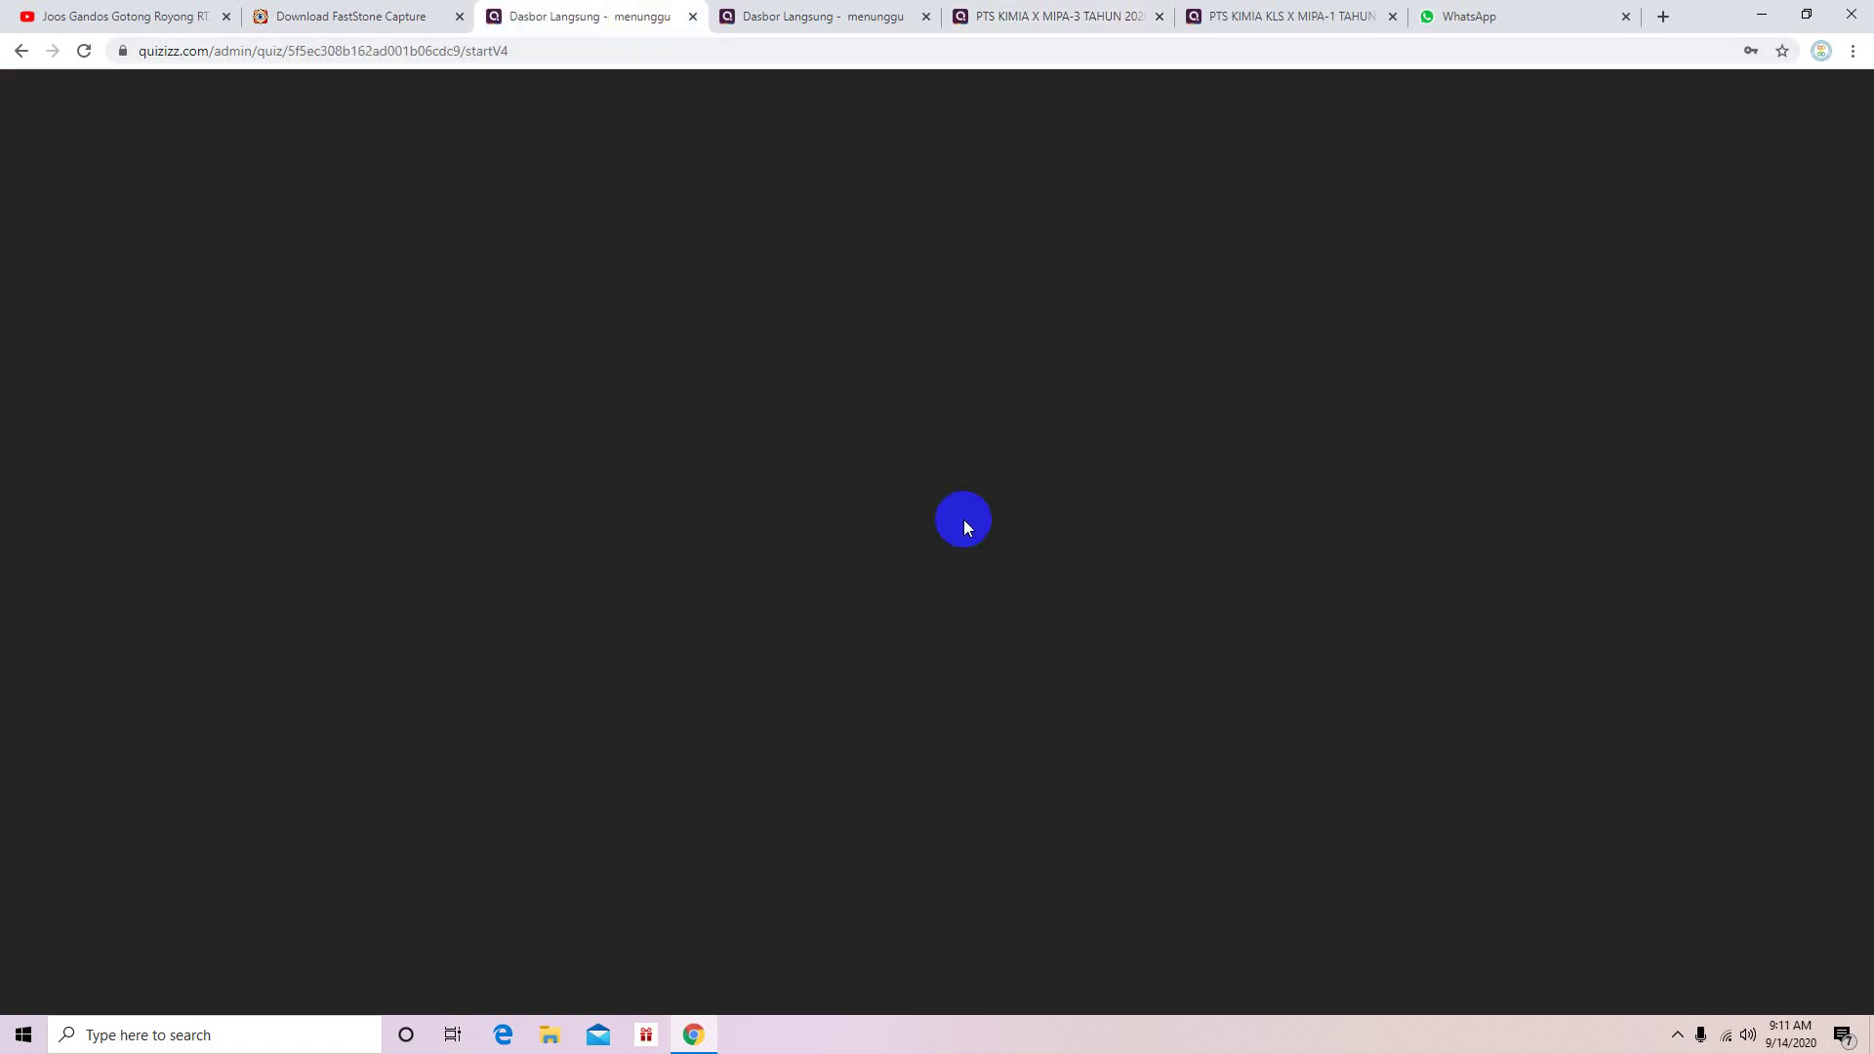